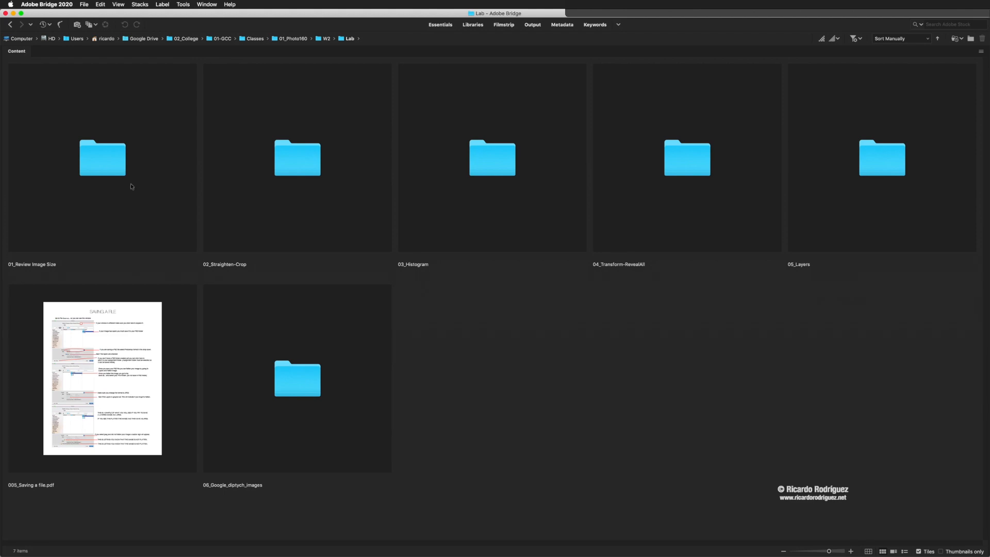
In Bridge, enter the 01_Review Image Size folder and open Image Size.jpg in Photoshop.
double_click(96, 164)
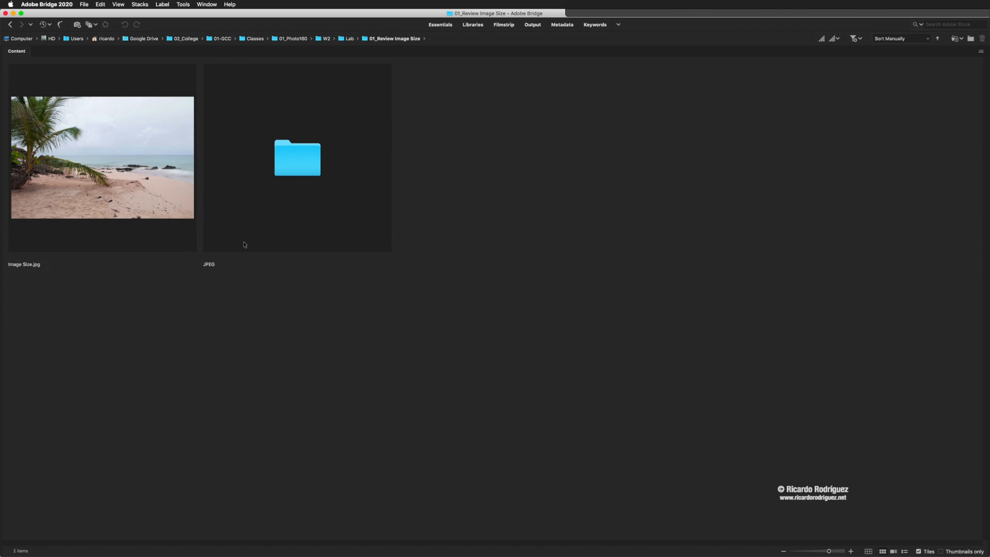
double_click(136, 184)
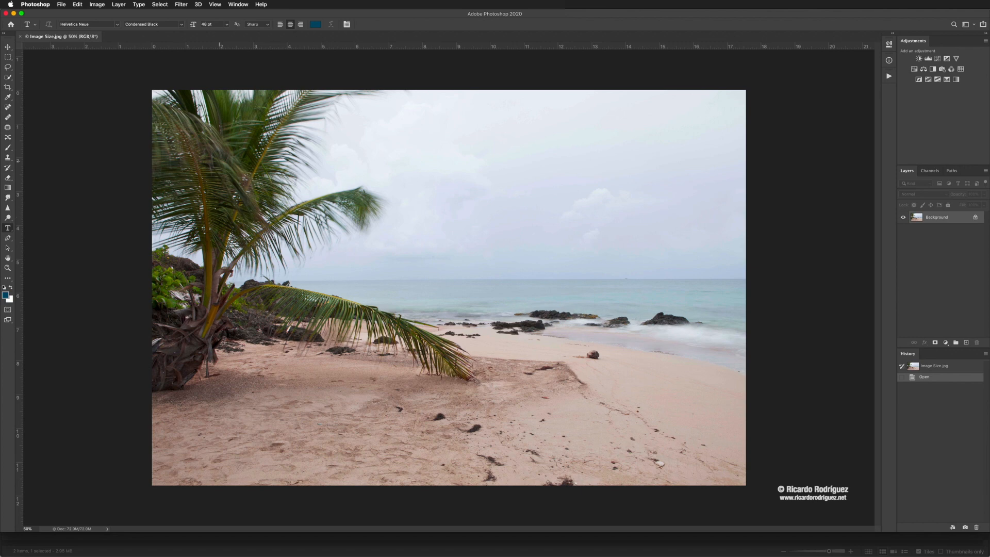
Cancel out of File > Open, then close Image Size.jpg with Cmd+W.
click(61, 5)
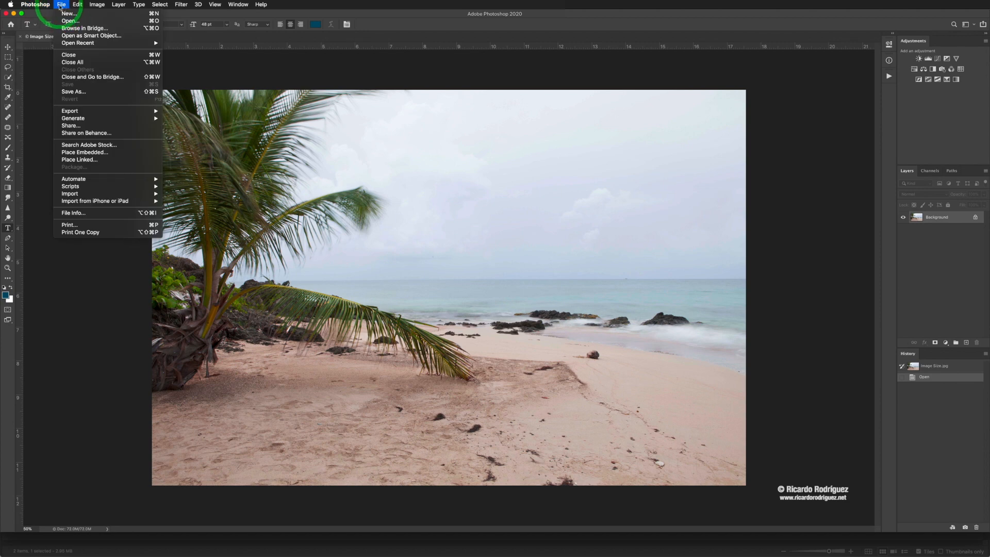
click(68, 21)
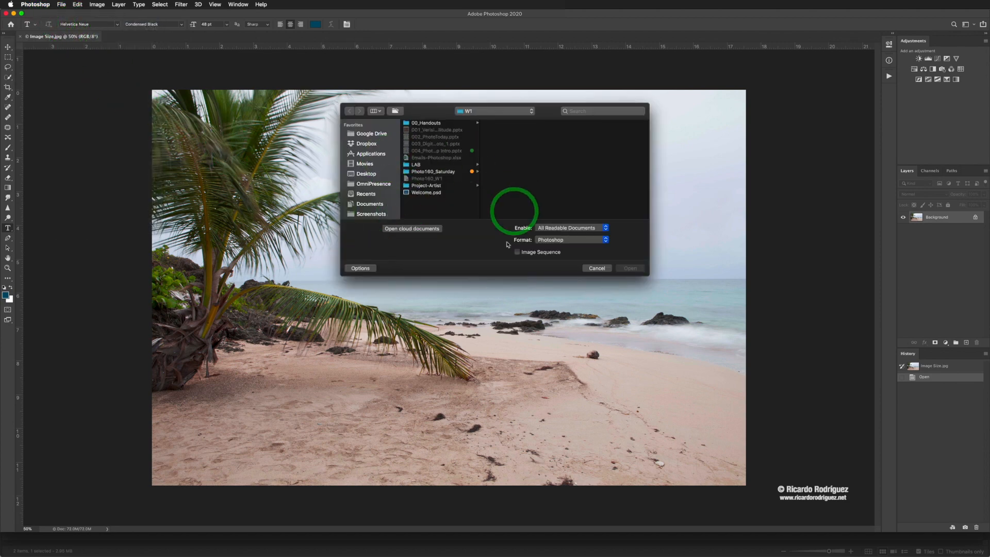
click(597, 268)
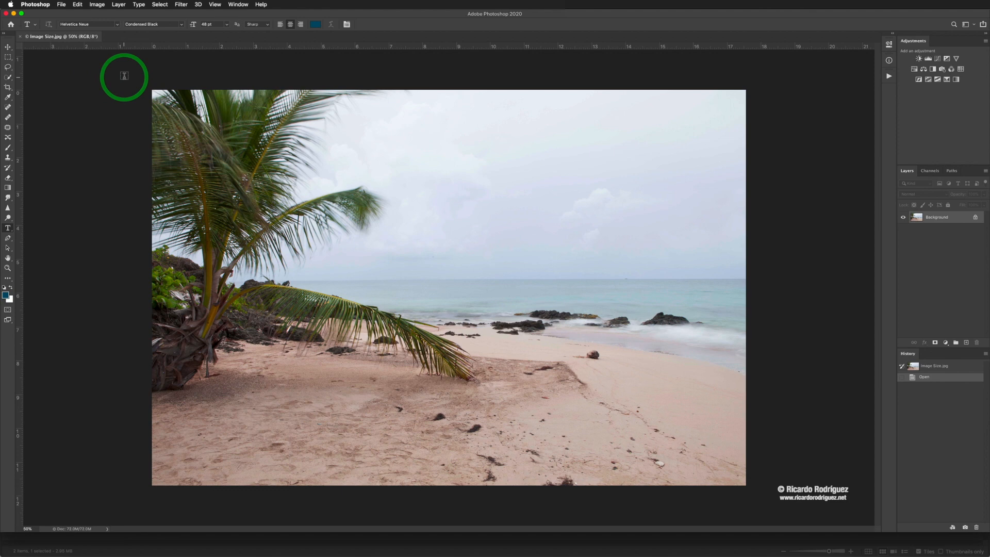
key(super+w)
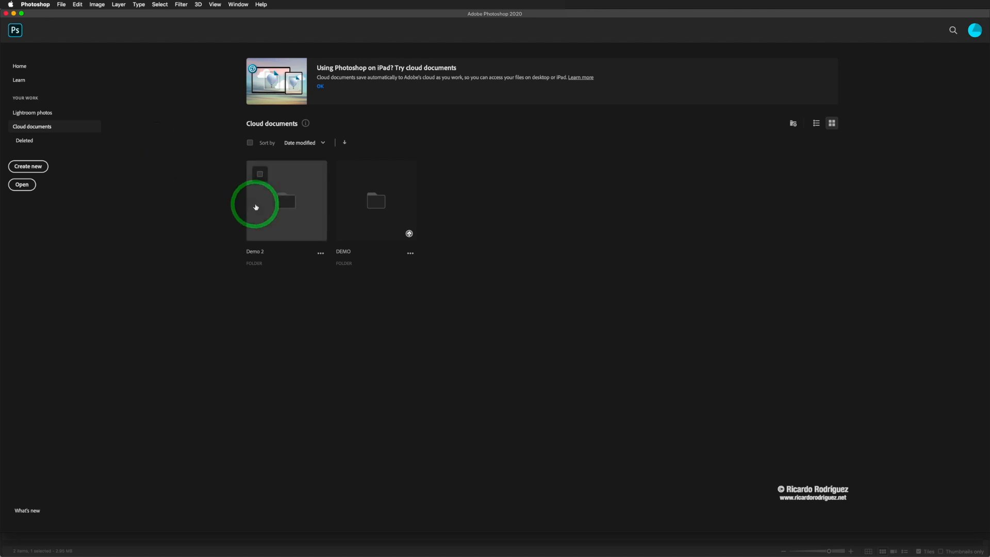
Cancel the Home screen's Open dialog, then leave and return to the Home screen.
click(21, 190)
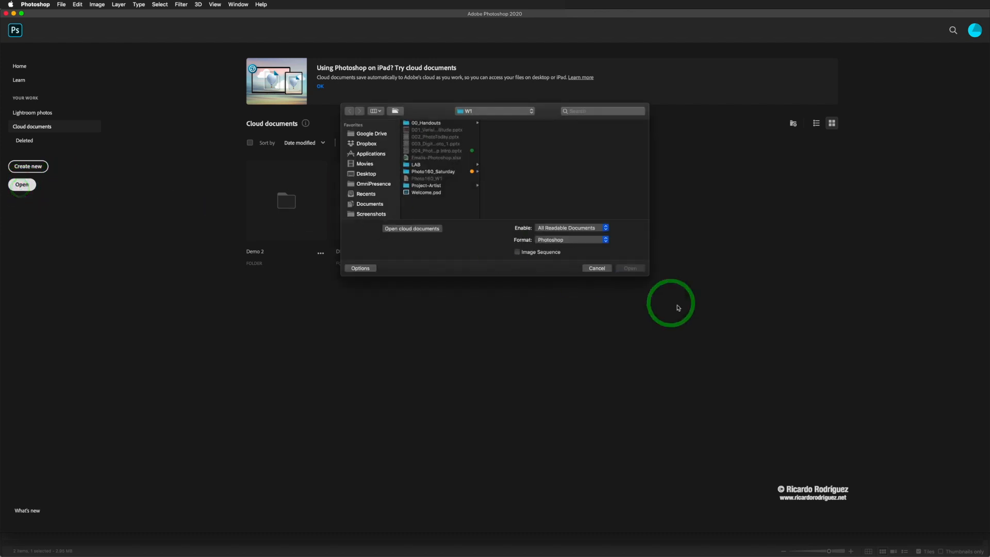
click(602, 271)
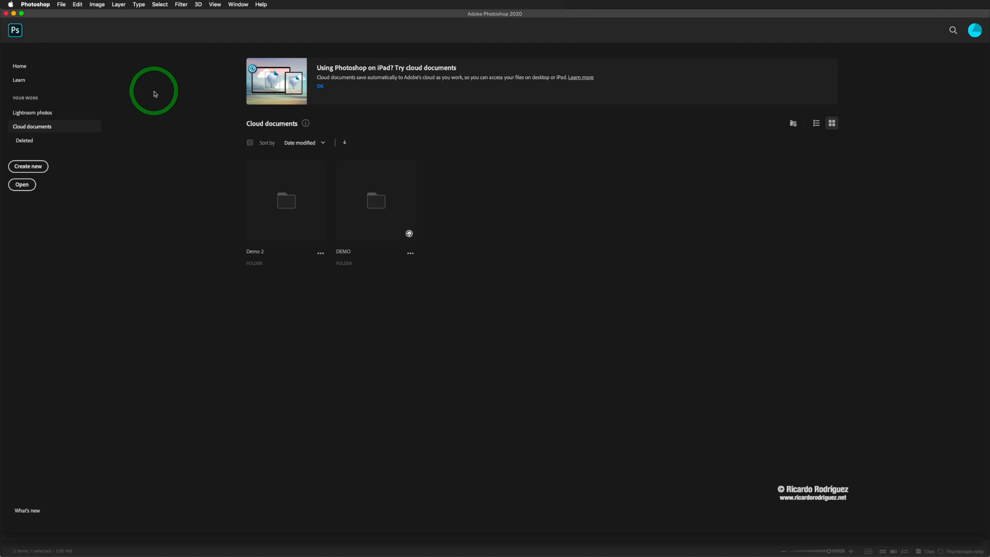
click(15, 32)
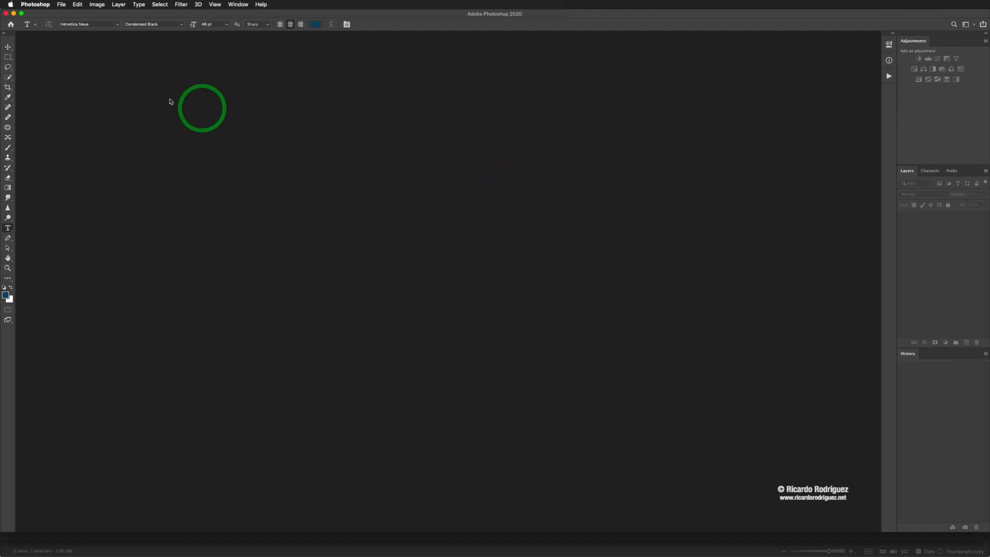
click(11, 25)
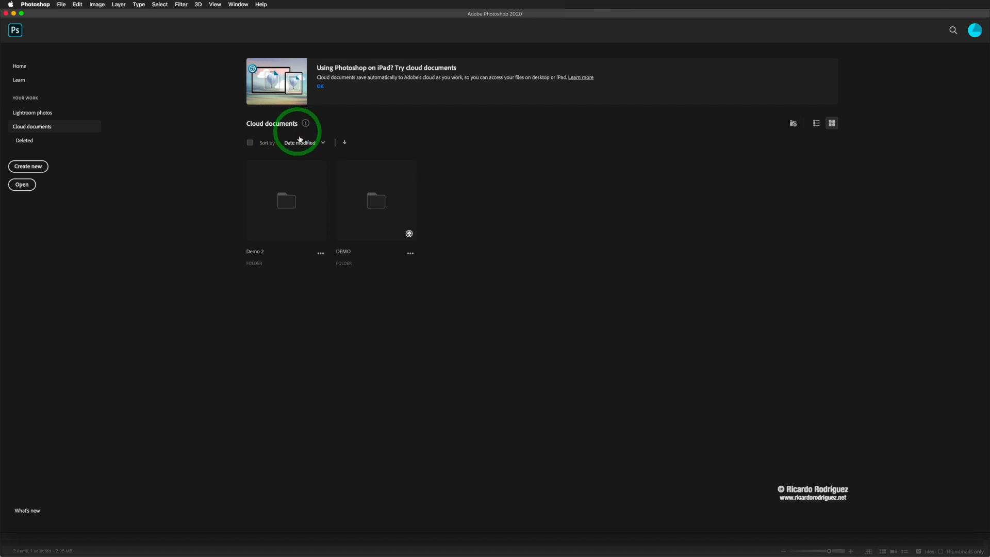
Browse the Demo 2 cloud folder, go back to Cloud documents, and switch to Bridge.
click(289, 219)
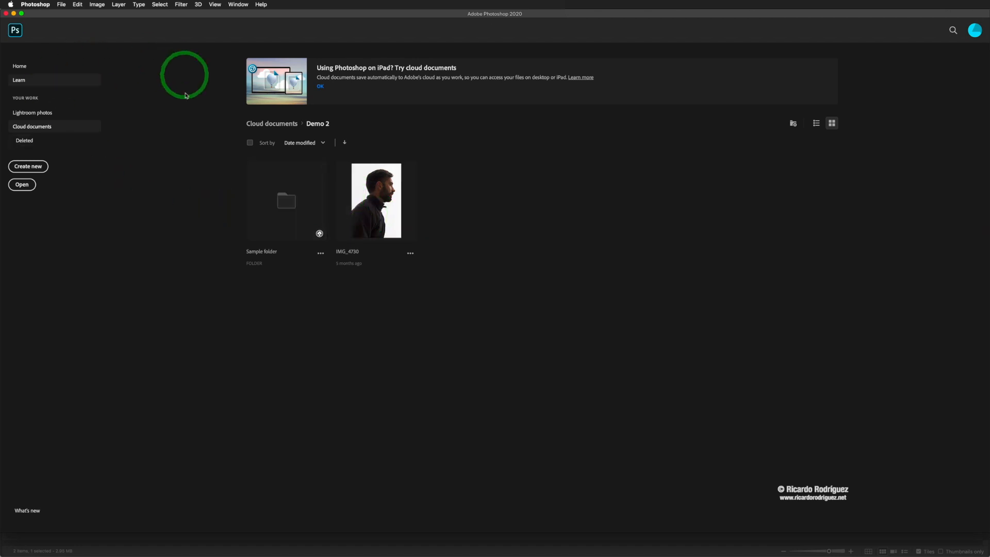
click(44, 127)
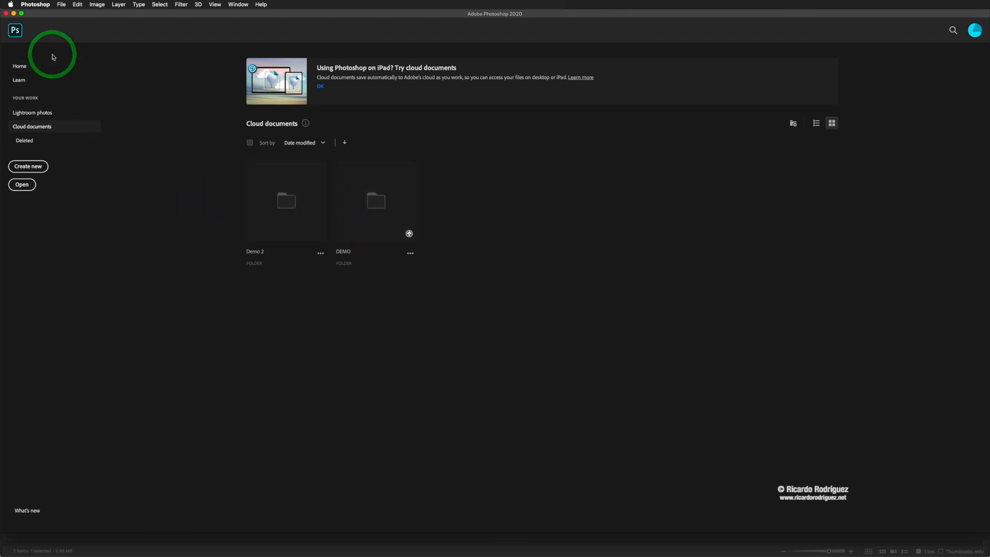
key(super+Tab)
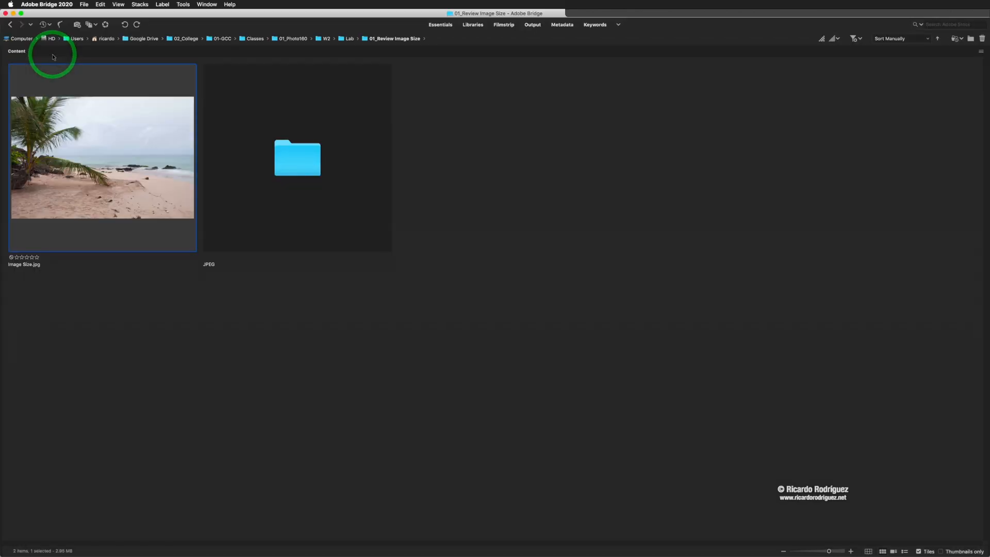
Reopen Image Size.jpg in Photoshop from Bridge, then switch to the Finder window.
double_click(142, 162)
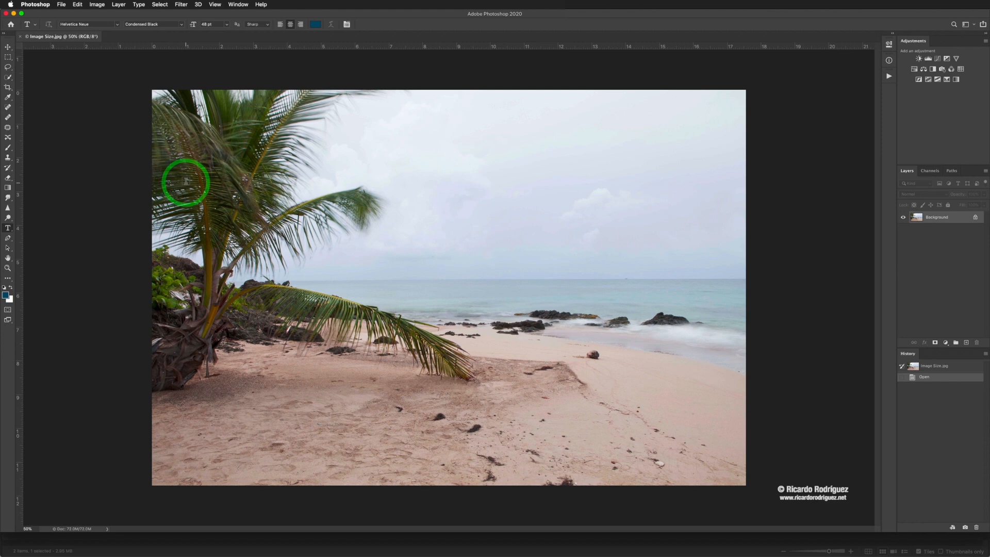
key(super+Tab)
key(super+Tab)
key(super+Tab)
key(super+Tab)
key(super+Tab)
key(super+Tab)
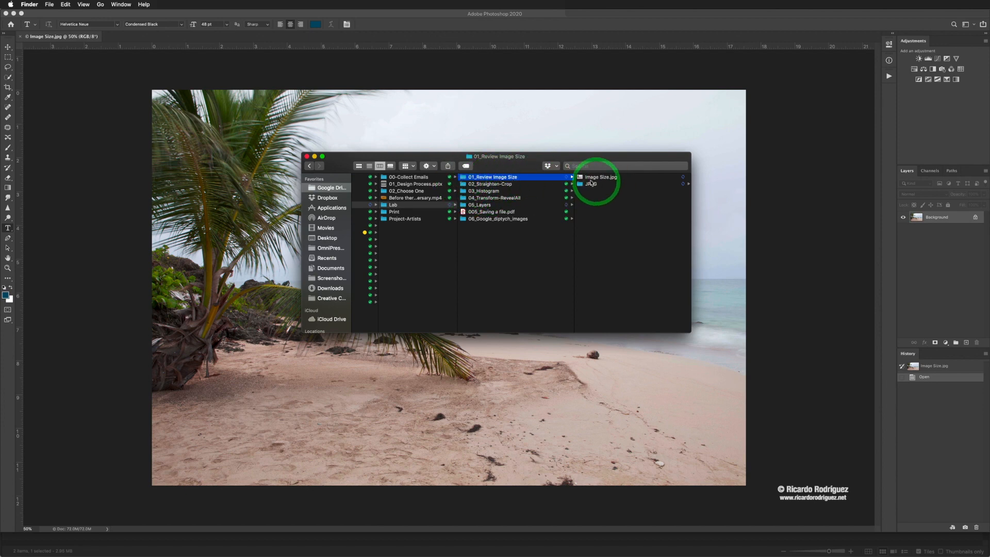
In Finder, select Image Size.jpg and drag it onto the Photoshop Dock icon.
click(464, 179)
drag(463, 179, 340, 547)
click(595, 178)
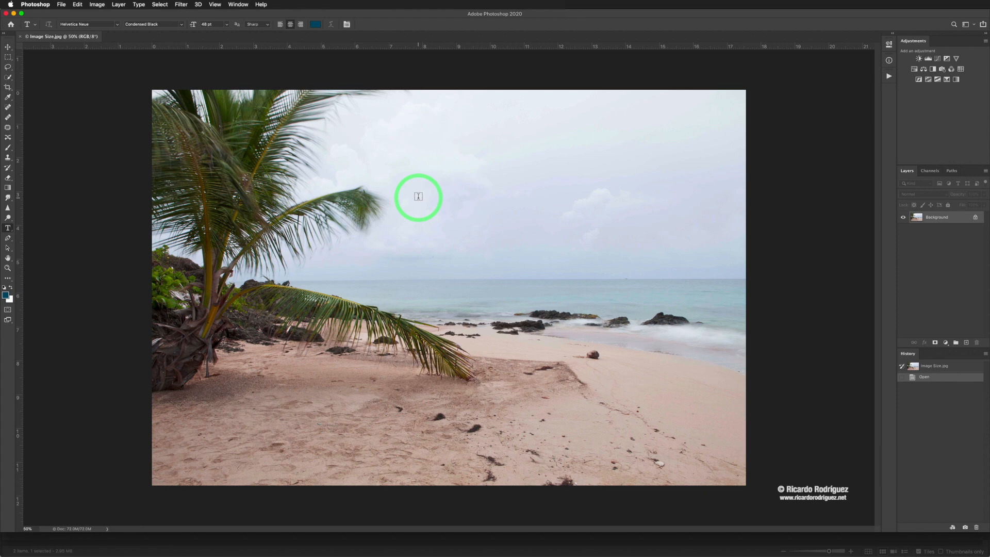
key(super+Tab)
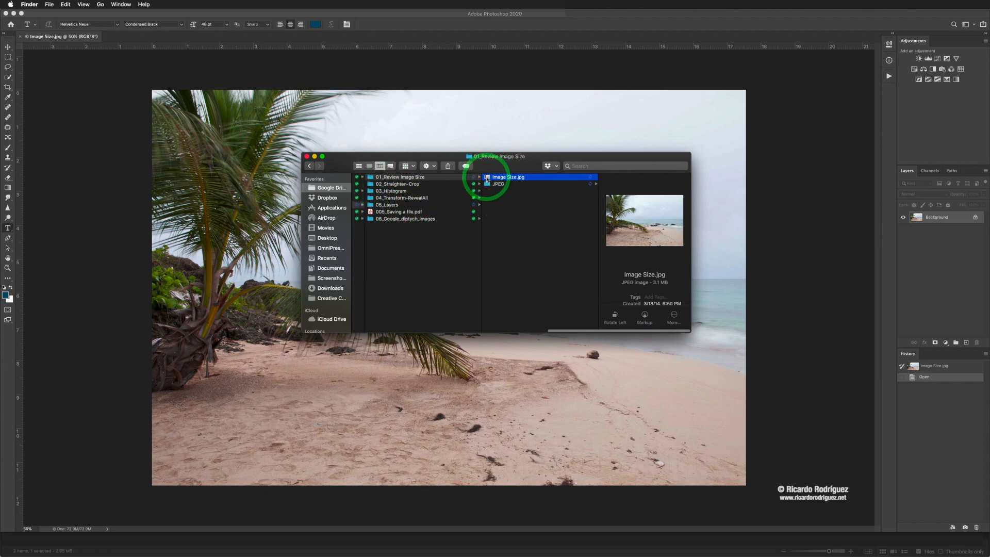
drag(487, 179, 335, 546)
key(super+Tab)
Show Image Size.jpg's Open With options, reposition the window, then close the Finder window.
right_click(513, 177)
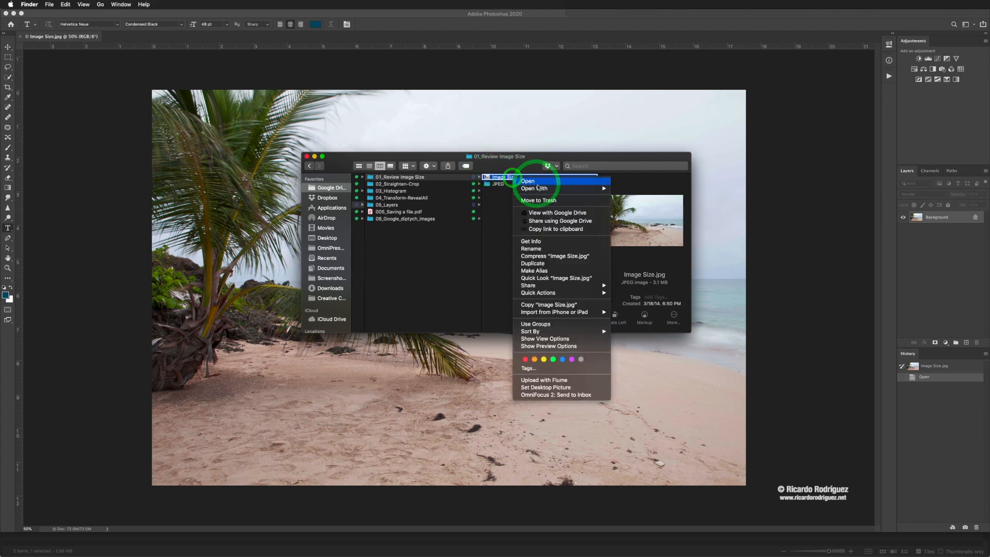
mouse_move(552, 188)
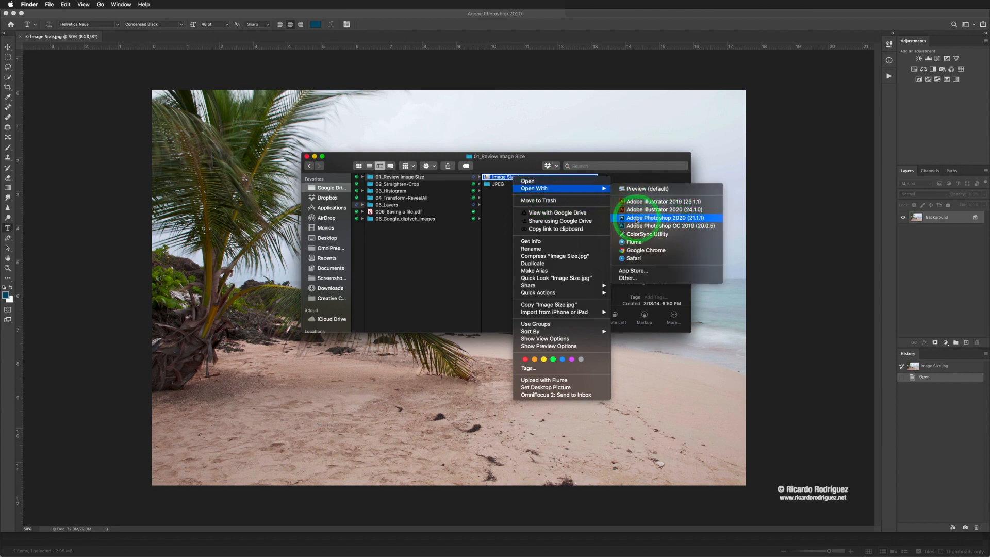
click(494, 177)
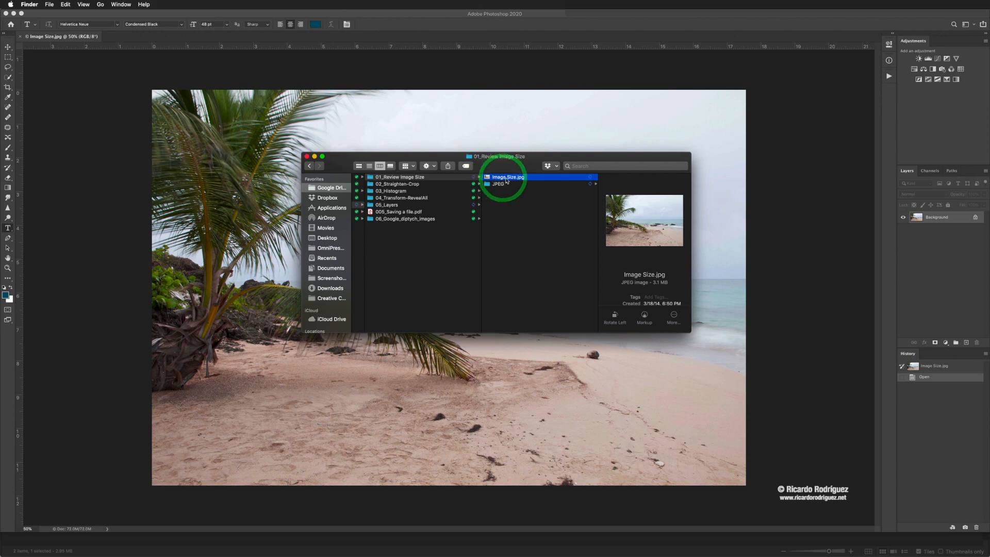
right_click(508, 180)
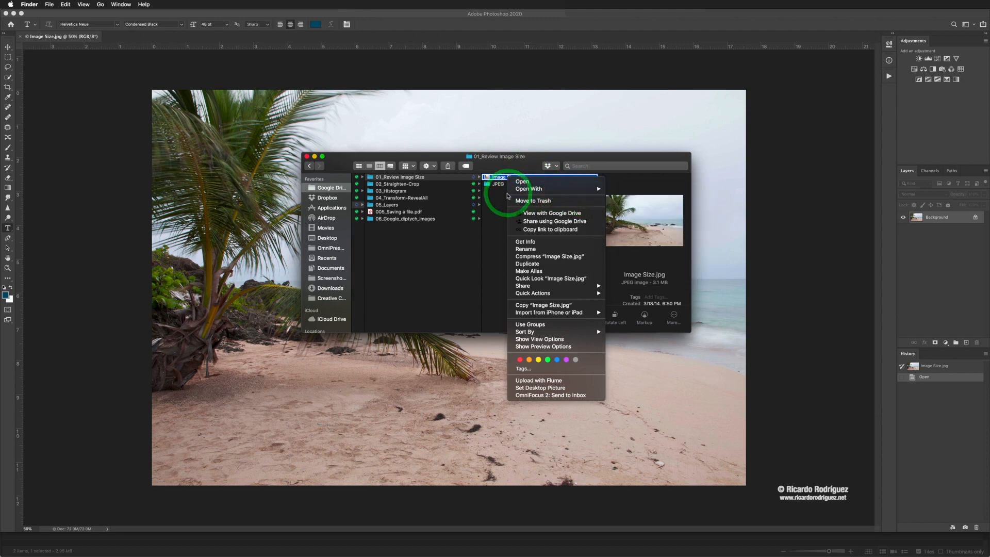
click(497, 207)
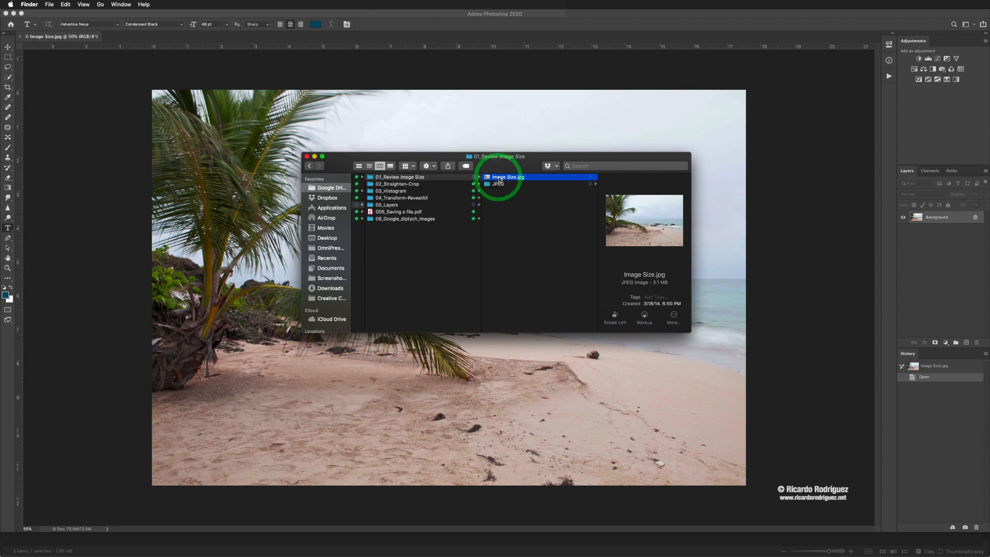
drag(503, 165, 442, 161)
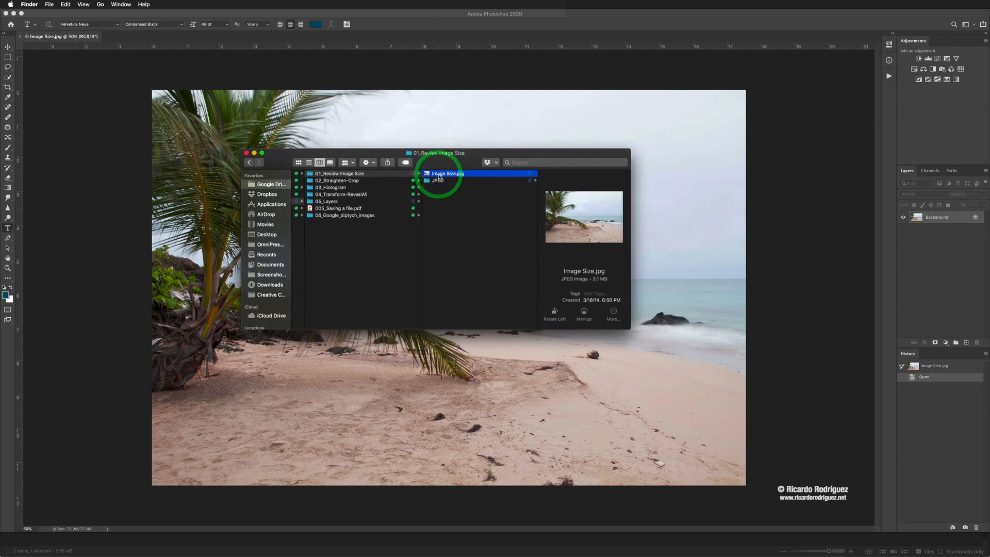
right_click(438, 174)
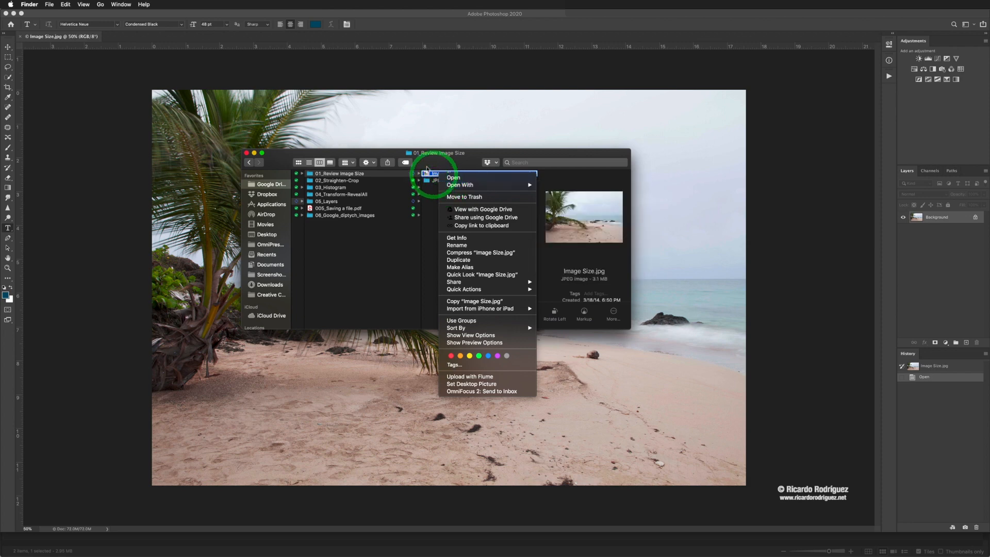
click(421, 161)
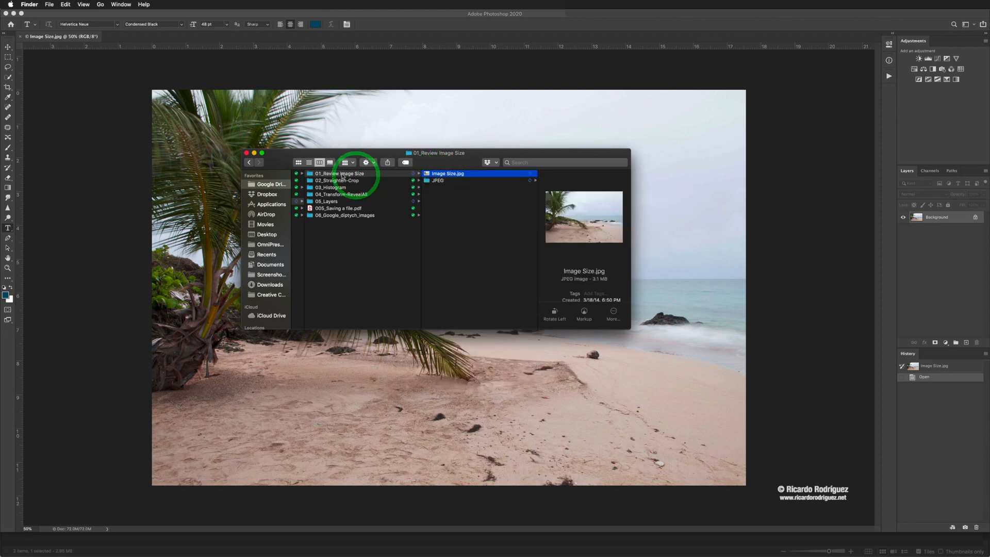
click(246, 154)
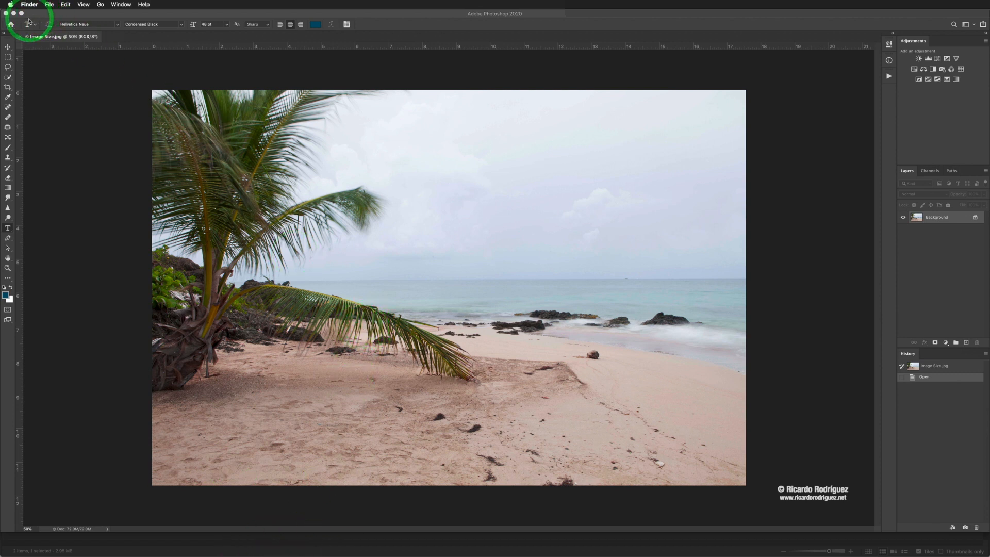
Bring Photoshop to the front and switch from the Type tool to the Move tool (V).
click(44, 16)
click(61, 4)
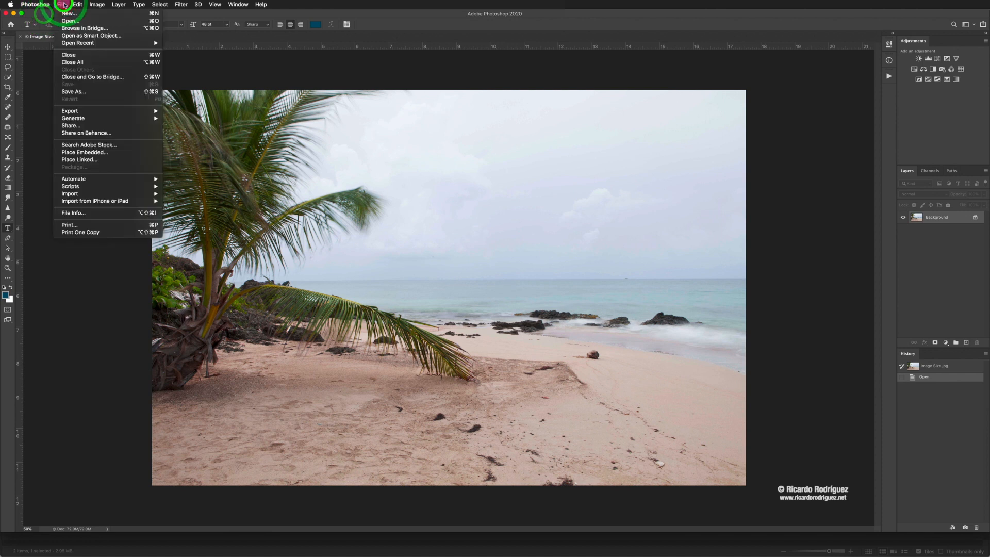
click(40, 88)
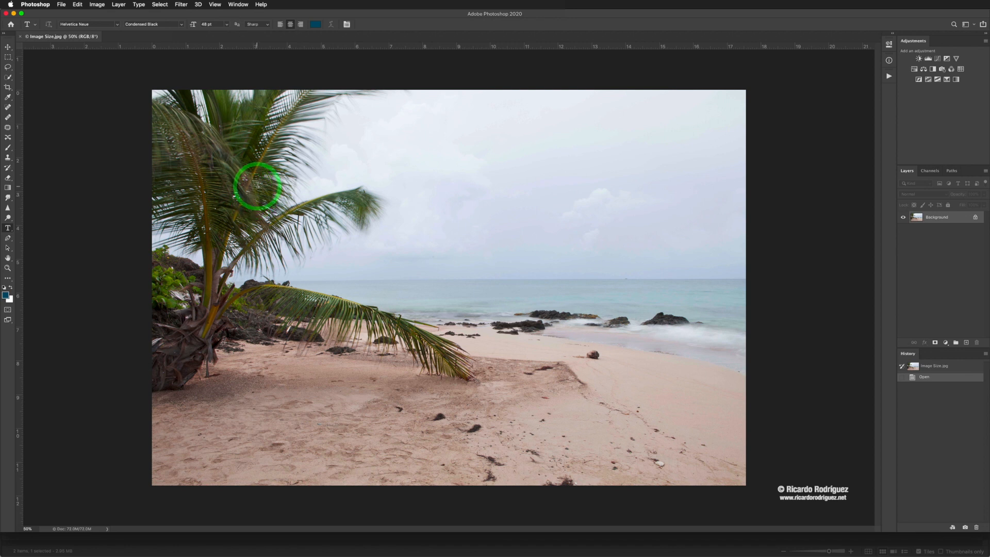
key(v)
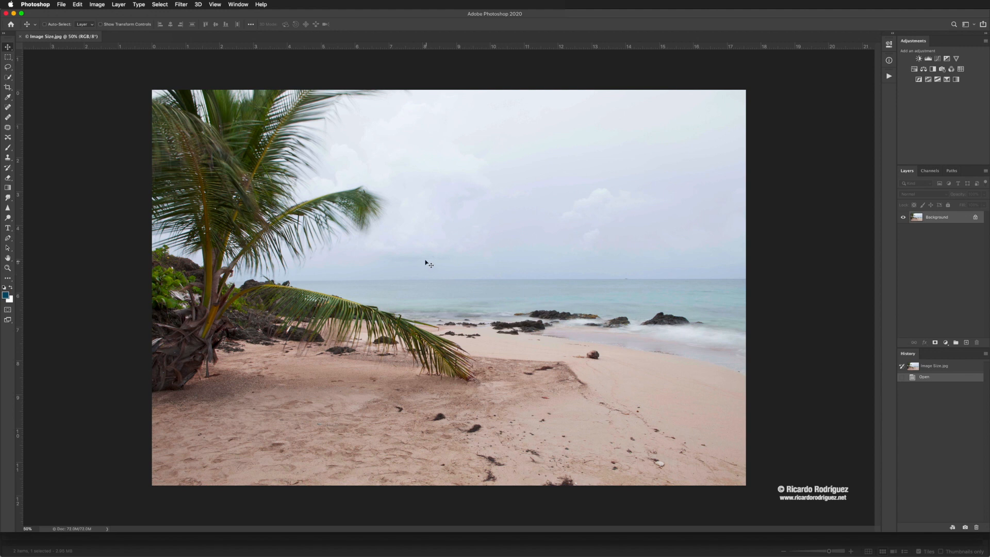
Choose Image > Image Size… for the beach photo.
click(97, 5)
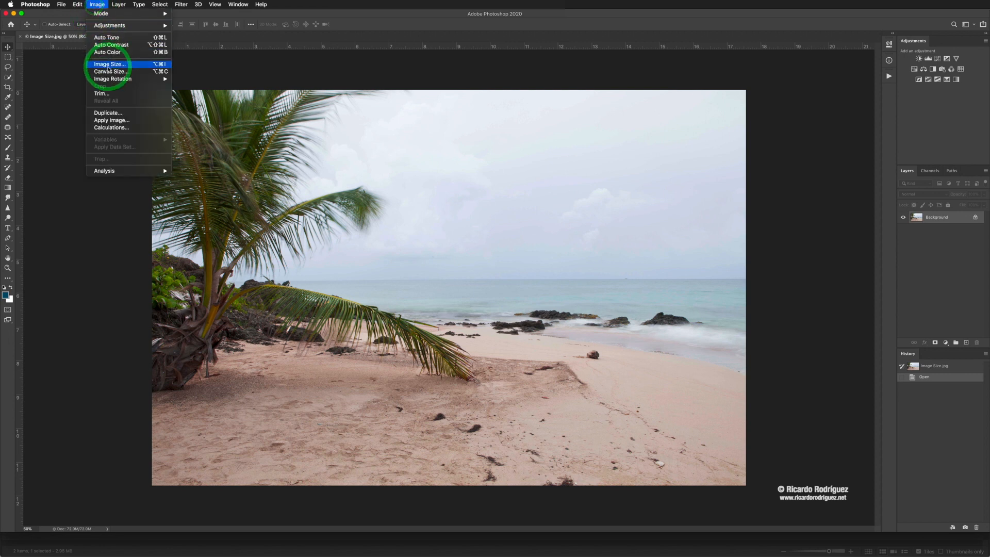
click(142, 67)
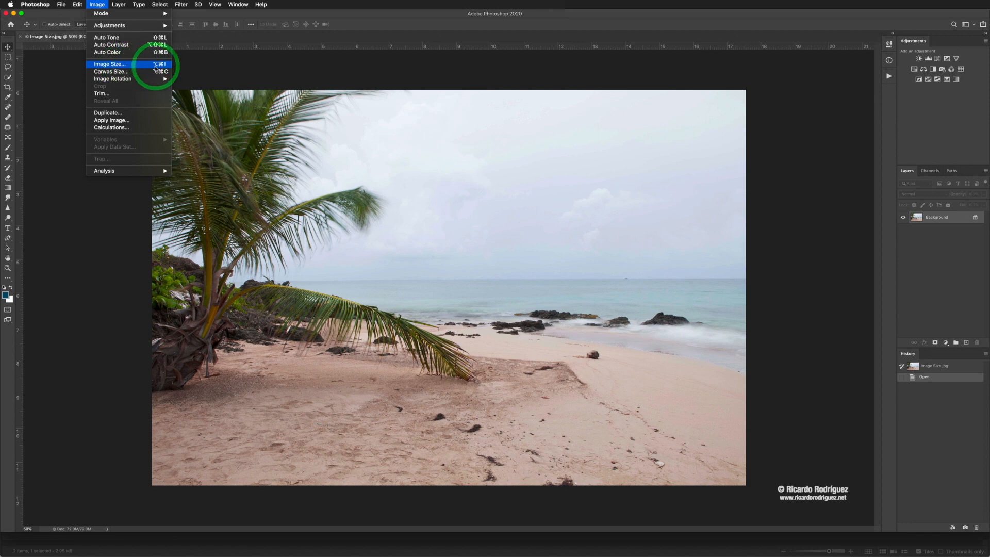
click(138, 69)
Drag the Image Size dialog to the right, off the middle of the photo.
drag(450, 193, 613, 117)
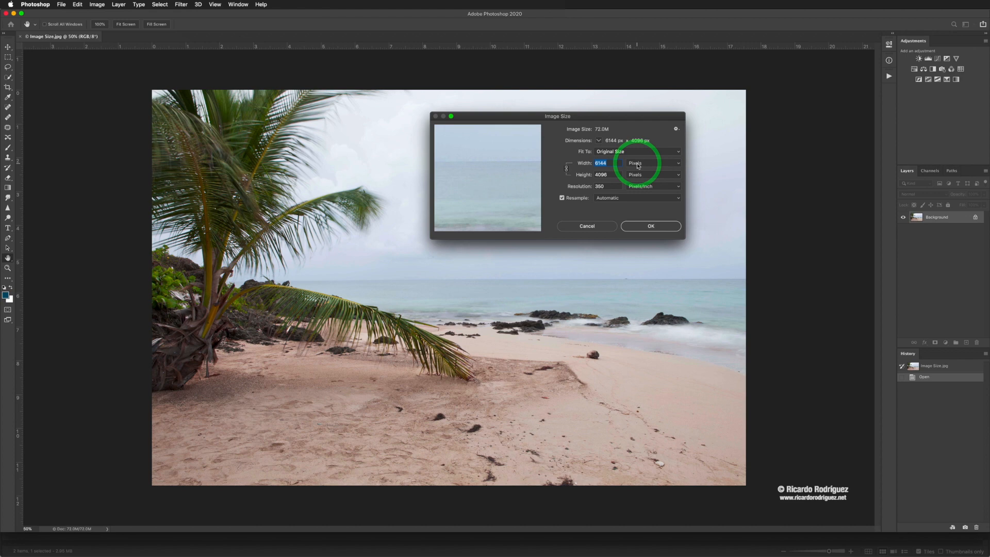
Toggle the Width units between Pixels and Inches, ending on Inches (17.554 × 11.703).
click(638, 164)
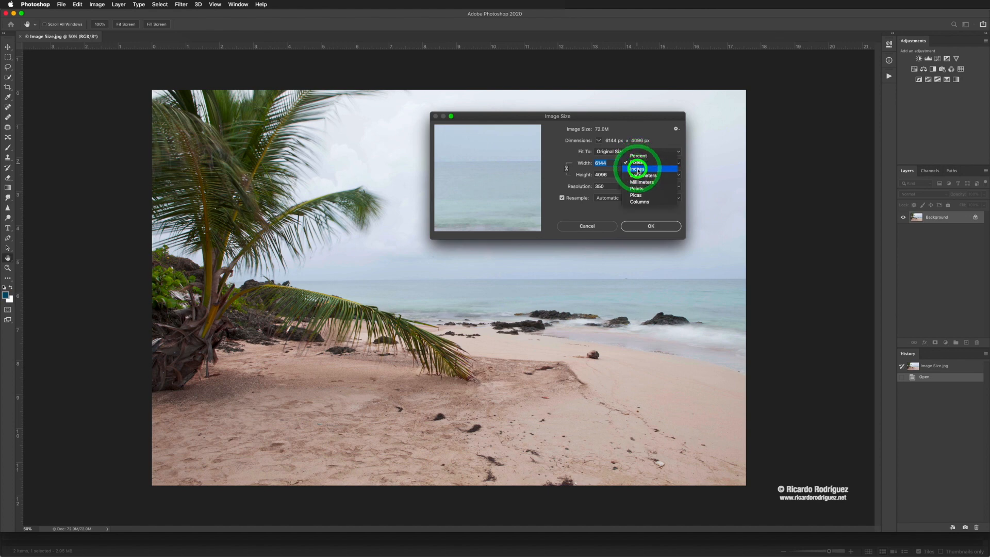
click(637, 168)
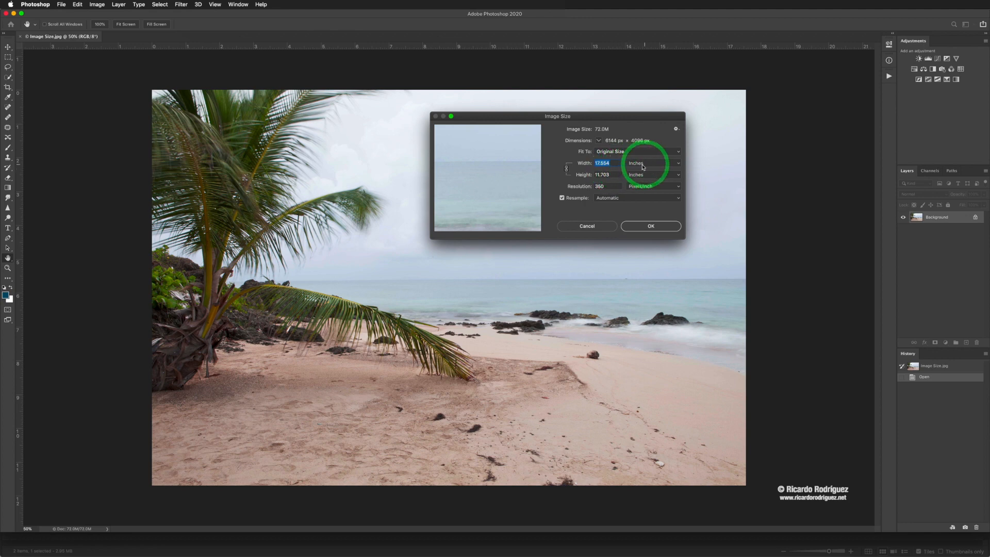
click(644, 165)
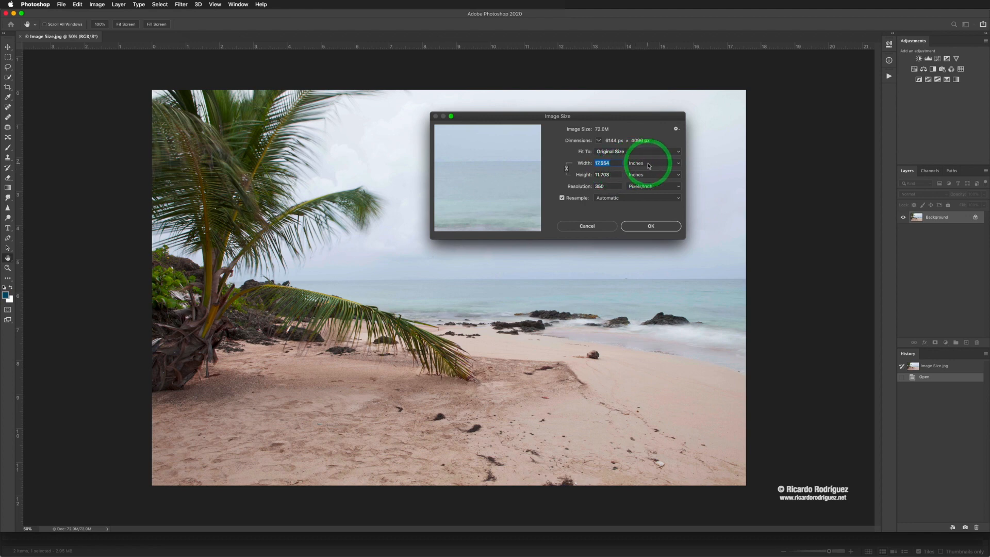
click(638, 156)
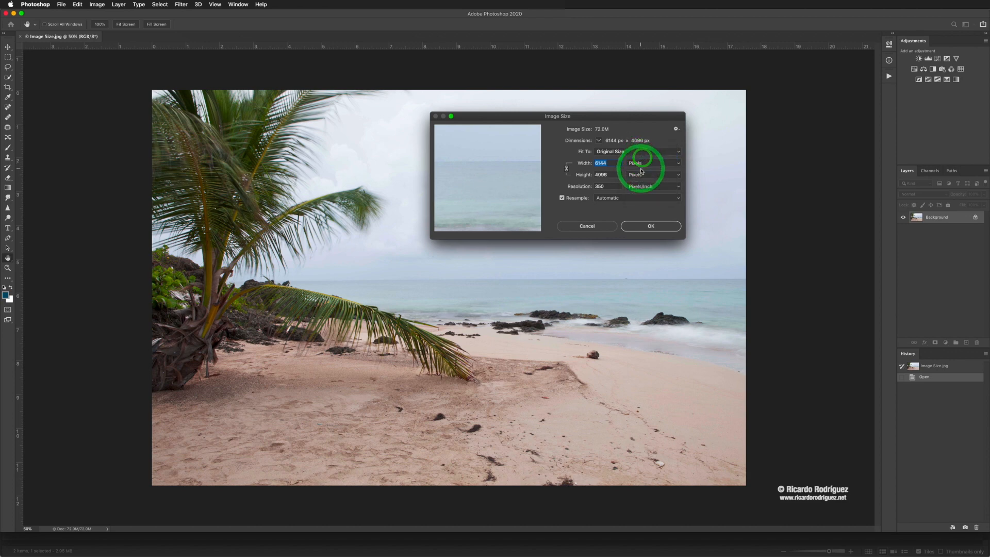
click(639, 165)
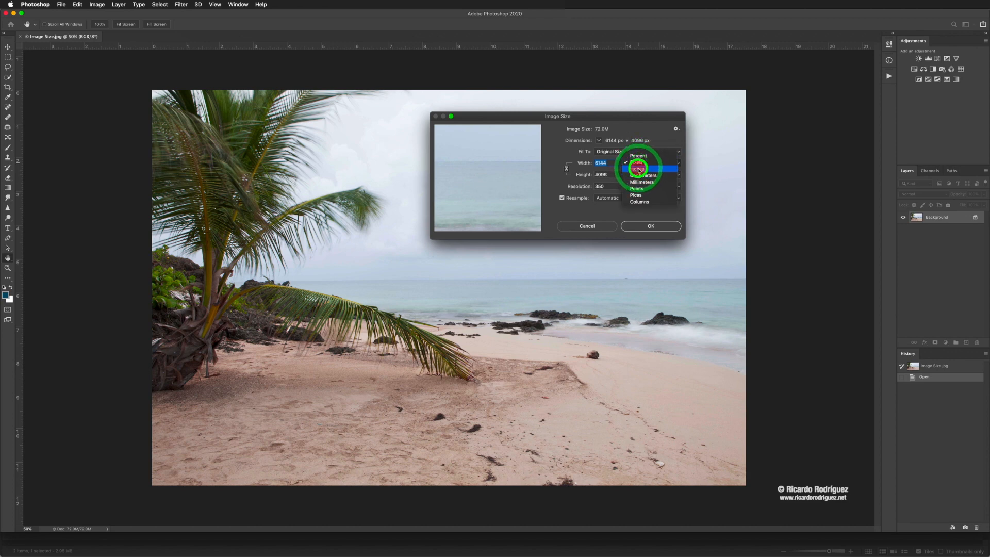
click(638, 170)
click(641, 166)
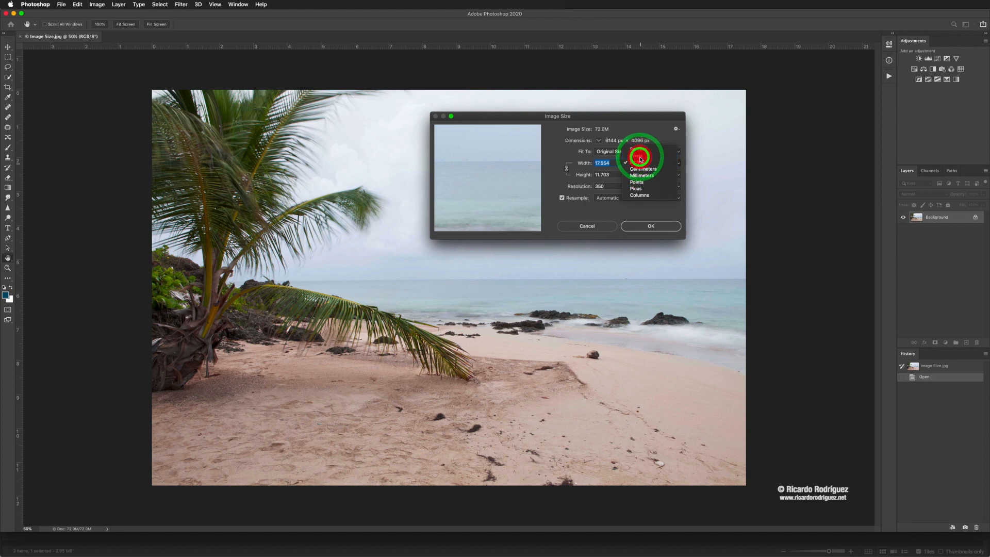
click(639, 159)
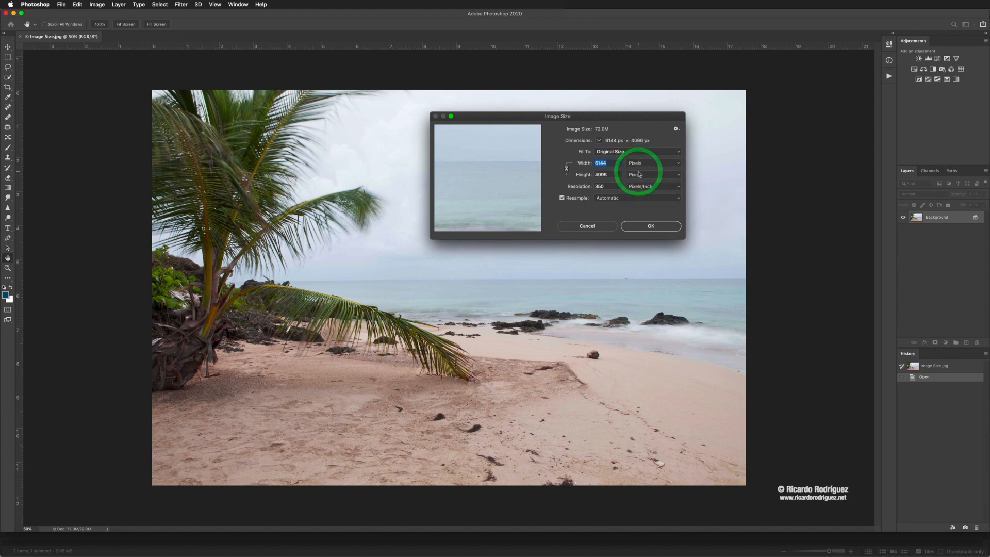
click(638, 163)
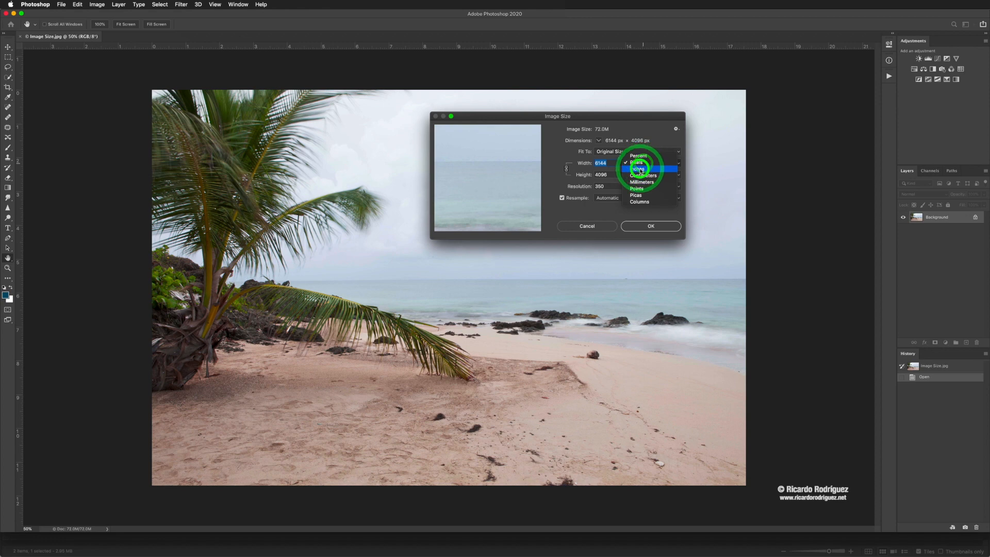
click(639, 169)
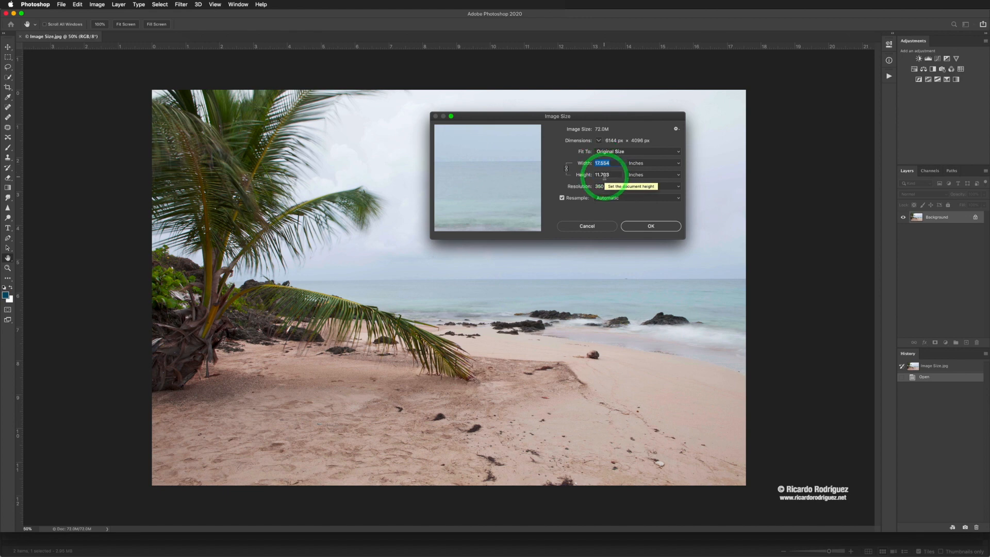
click(566, 170)
click(609, 163)
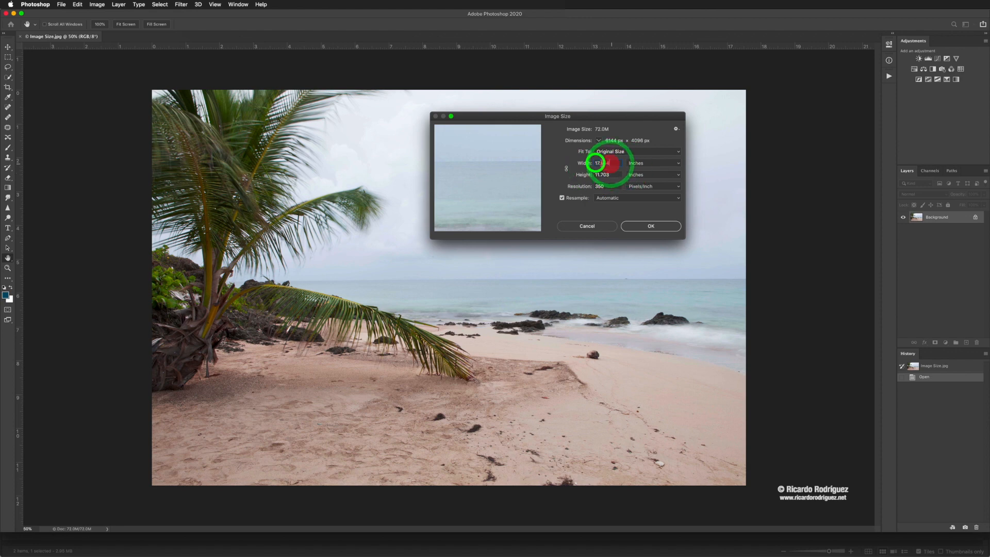
click(570, 164)
text(5)
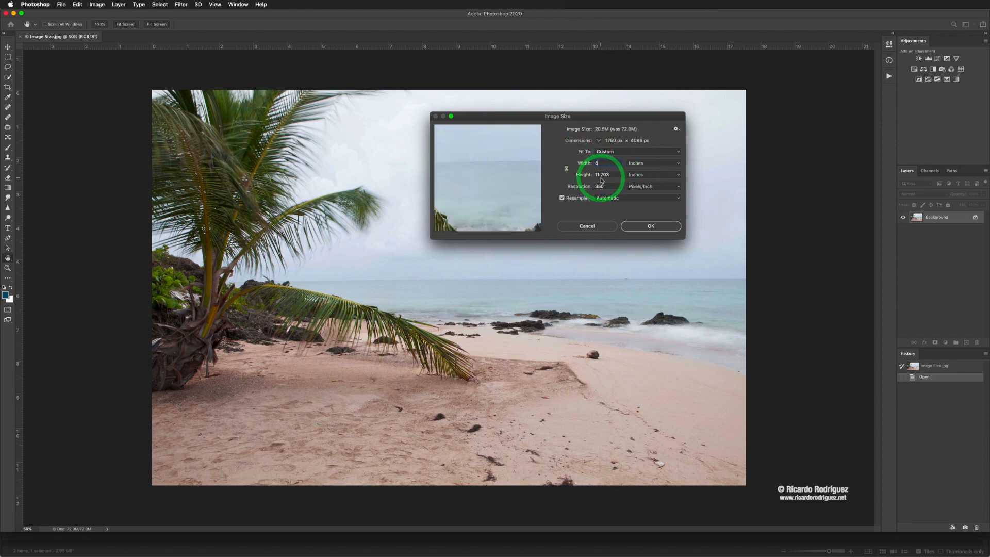
click(566, 169)
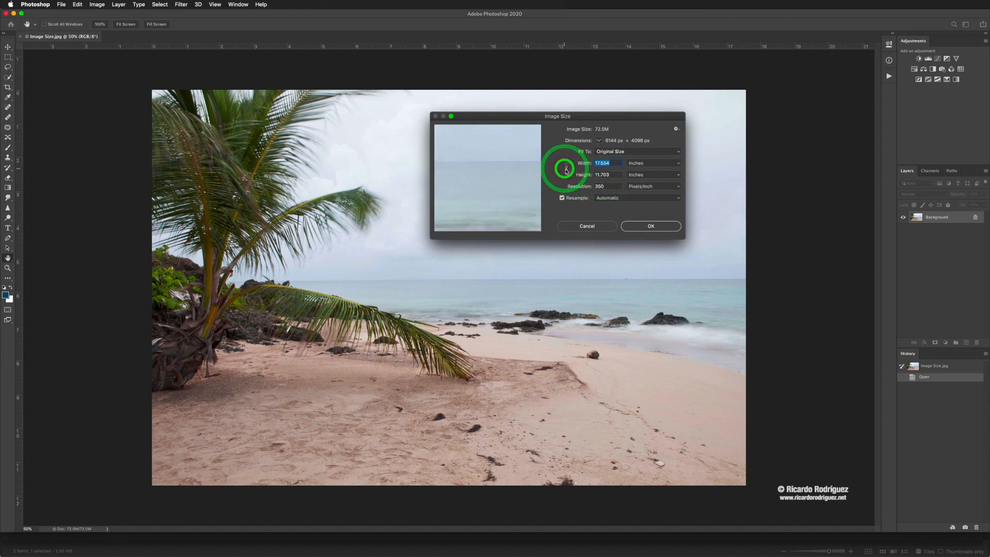
text(5)
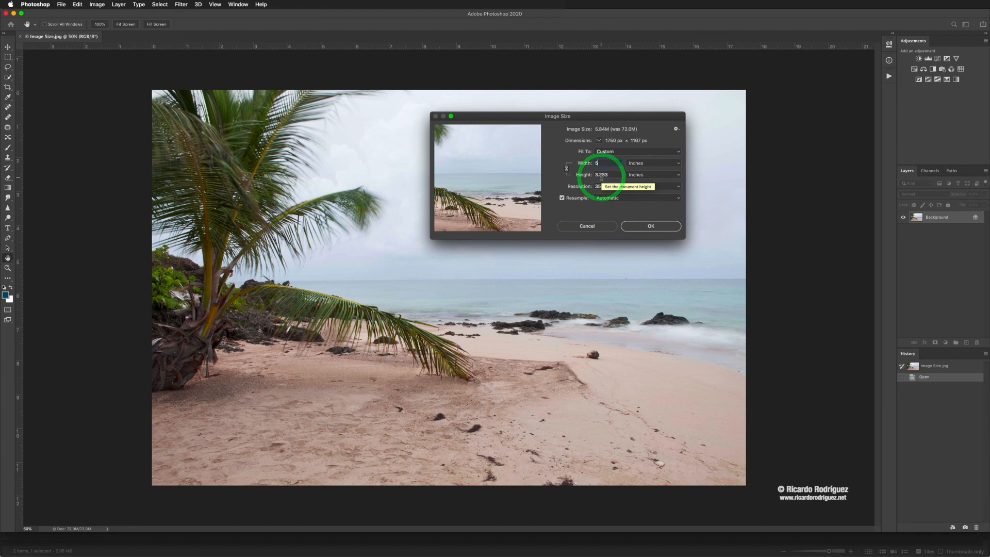
click(566, 169)
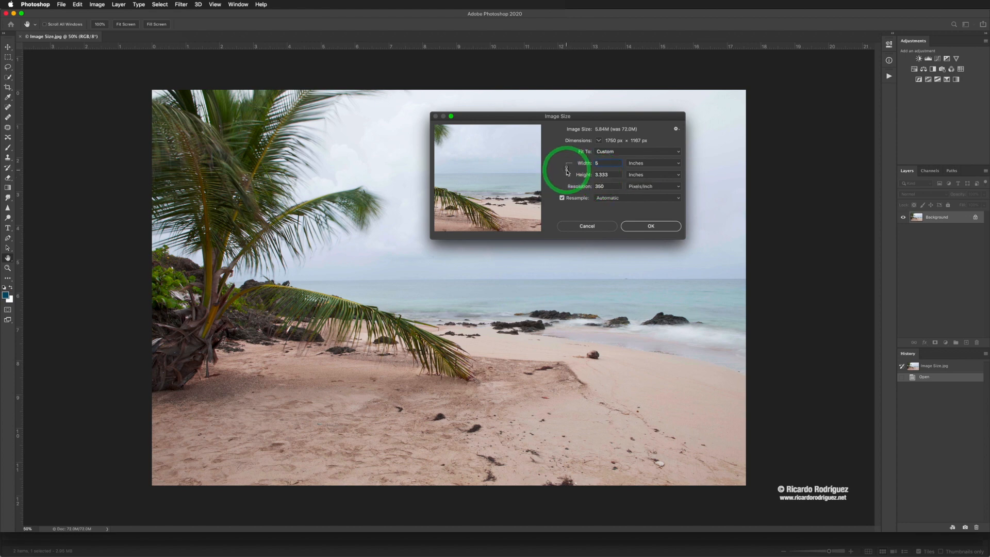
click(567, 170)
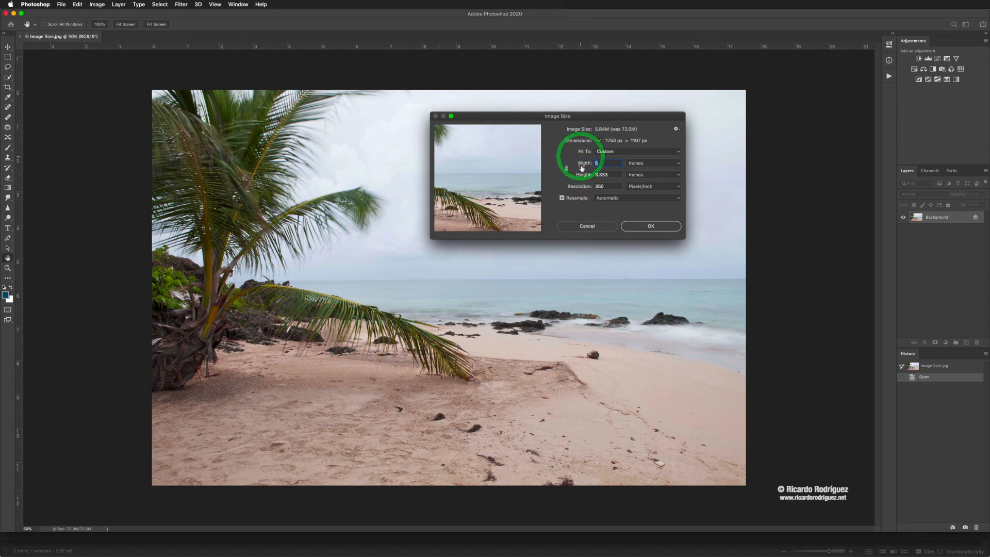
alt+click(587, 225)
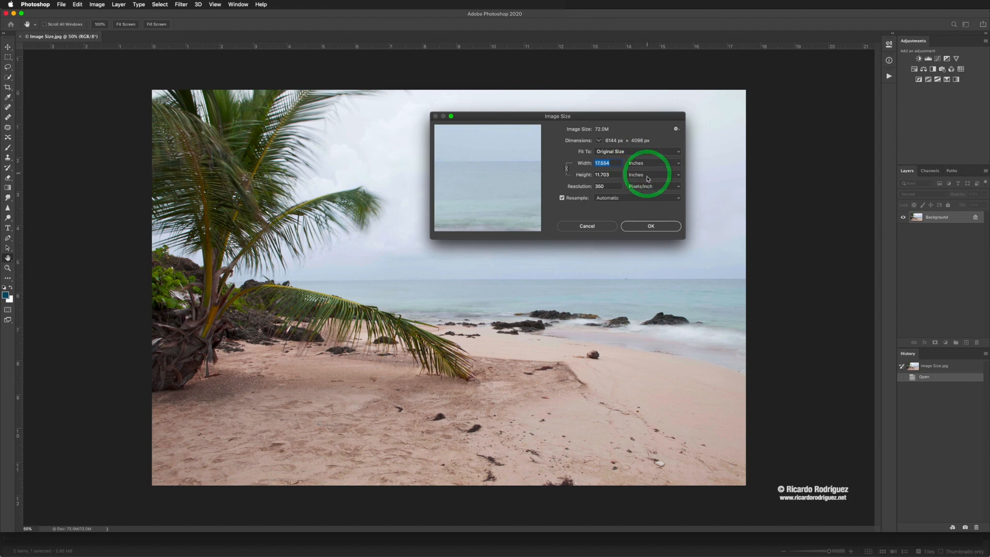
Set the Image Size units back to Pixels, reading 6144 × 4096 at 350 pixels/inch.
click(635, 176)
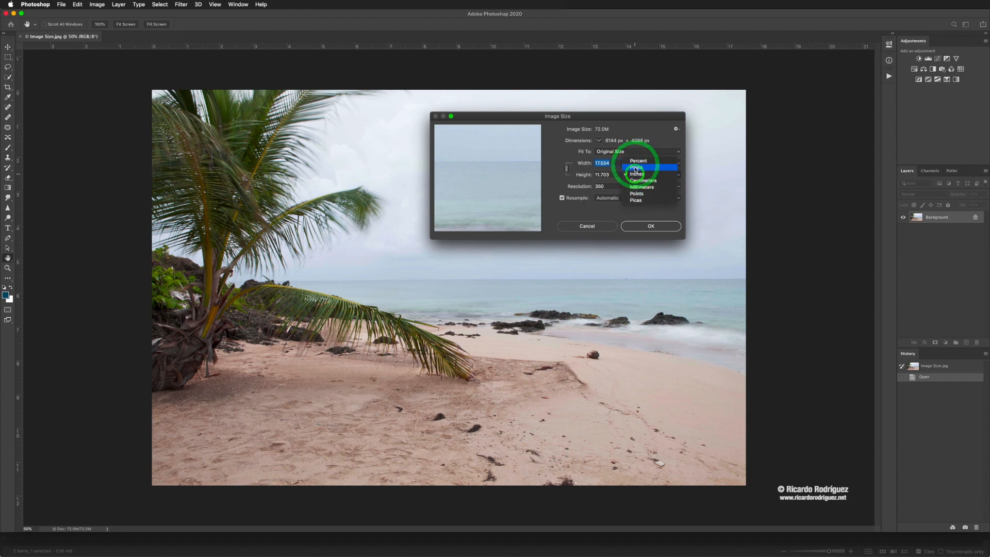
click(643, 173)
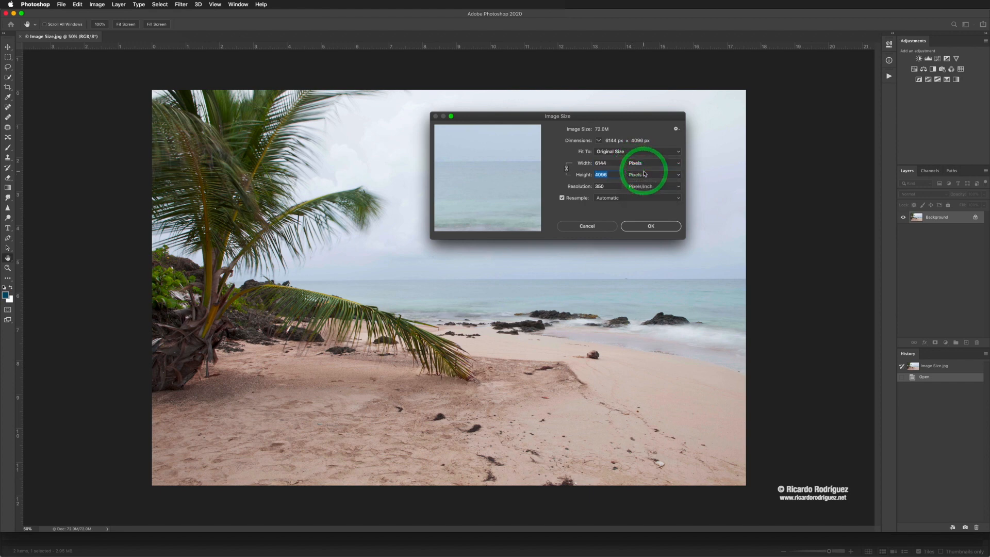
click(597, 186)
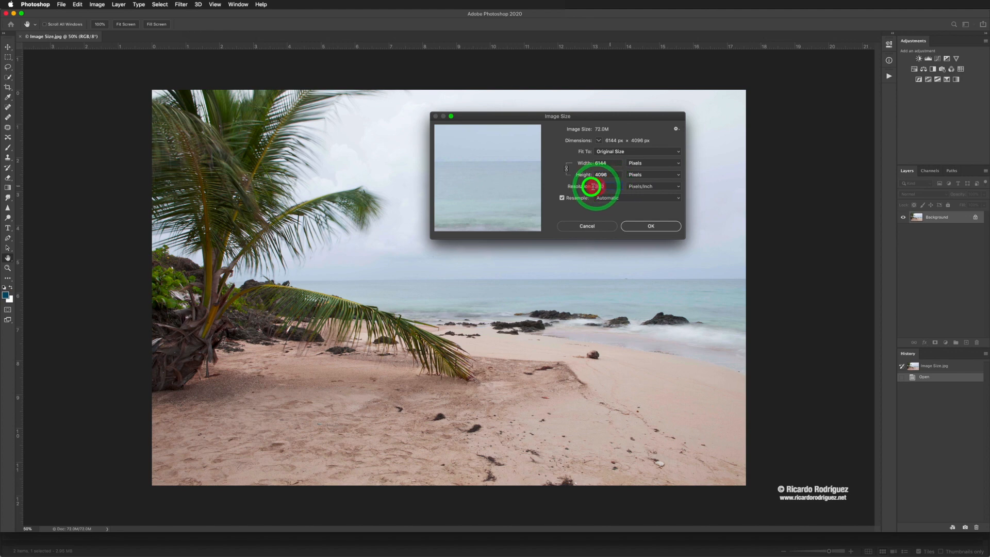
click(642, 166)
click(641, 163)
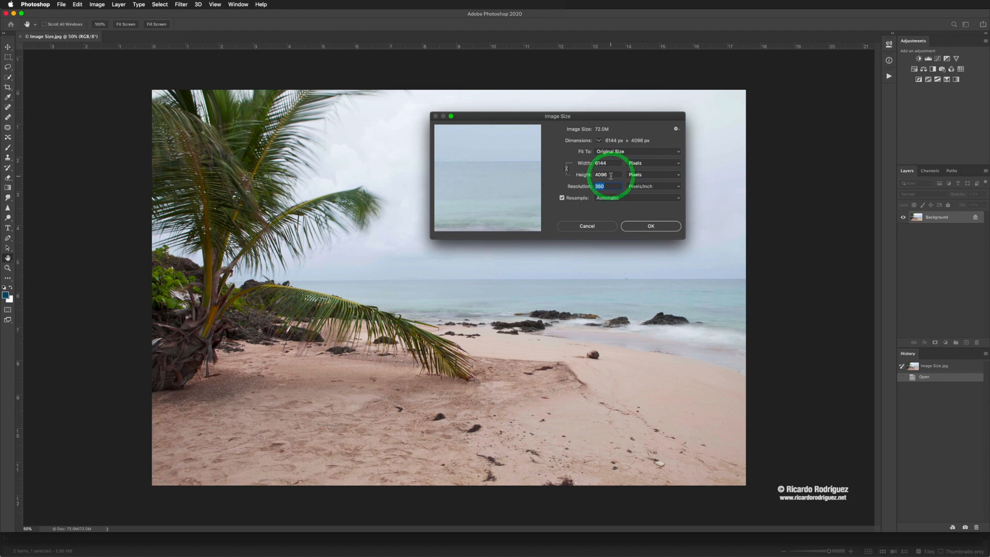
Enter 1000 in Height, then 1000 px in Width, giving 1000 × 667 px at 350 ppi.
drag(614, 175, 576, 173)
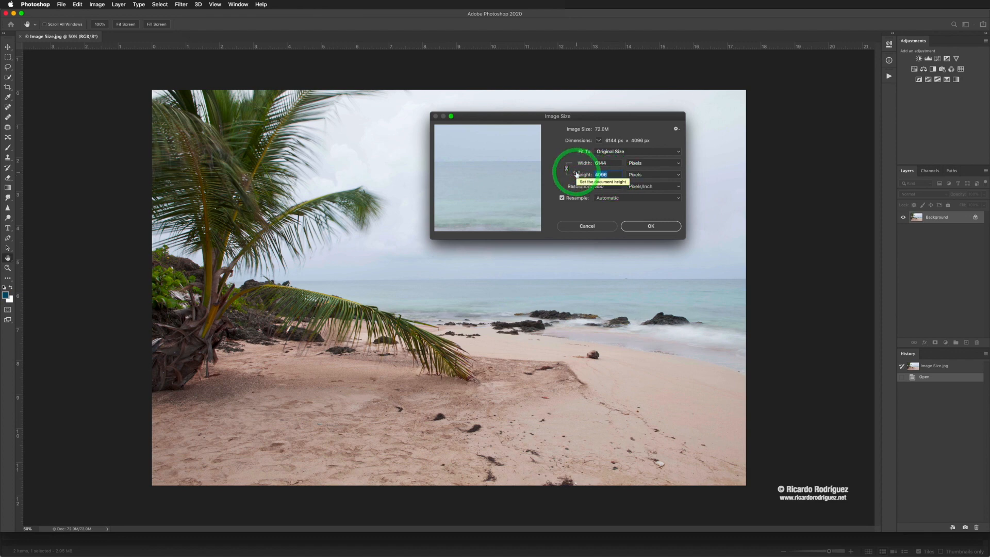
text(1000)
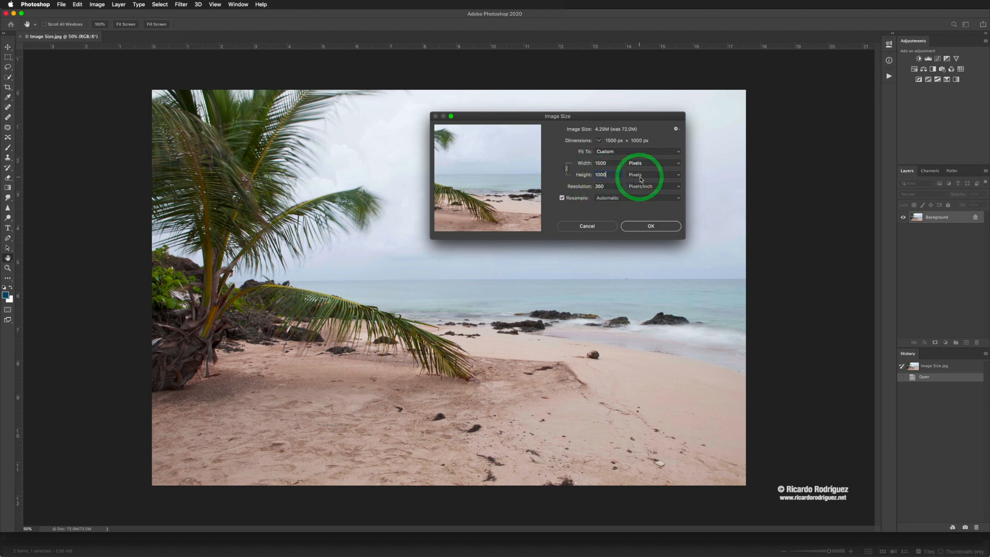
click(602, 163)
drag(602, 163, 588, 161)
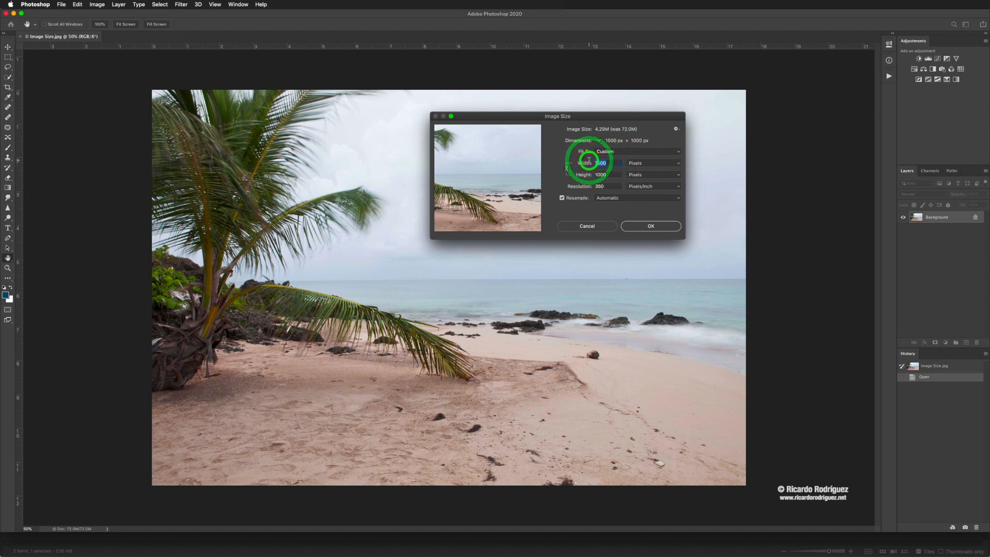
text(1000)
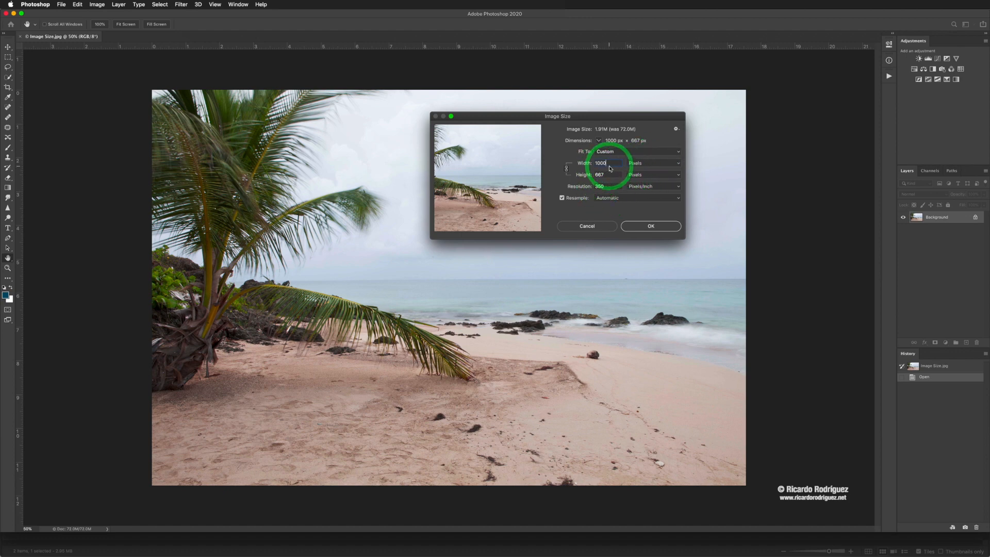
drag(612, 186, 586, 186)
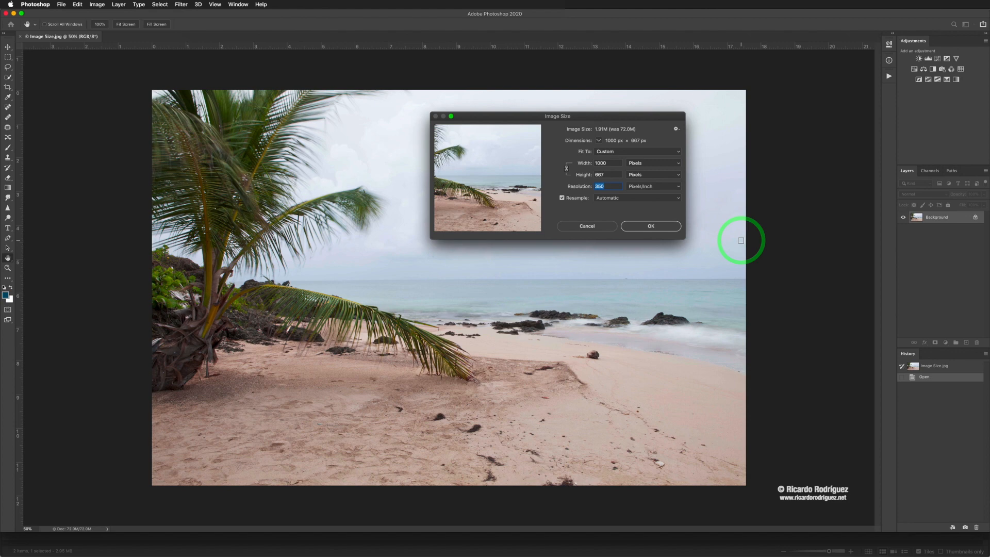
Enter 72 ppi as the resolution, shrinking the pending resize to 206 × 137 px.
text(72)
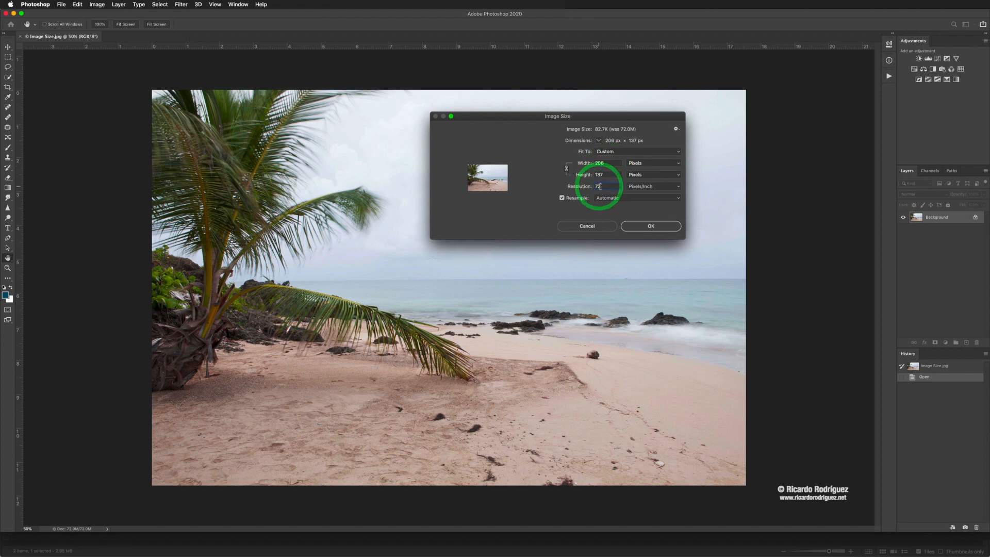
Apply the 206 × 137 px resize, undo it with Cmd+Z, and reopen Image Size.
click(652, 228)
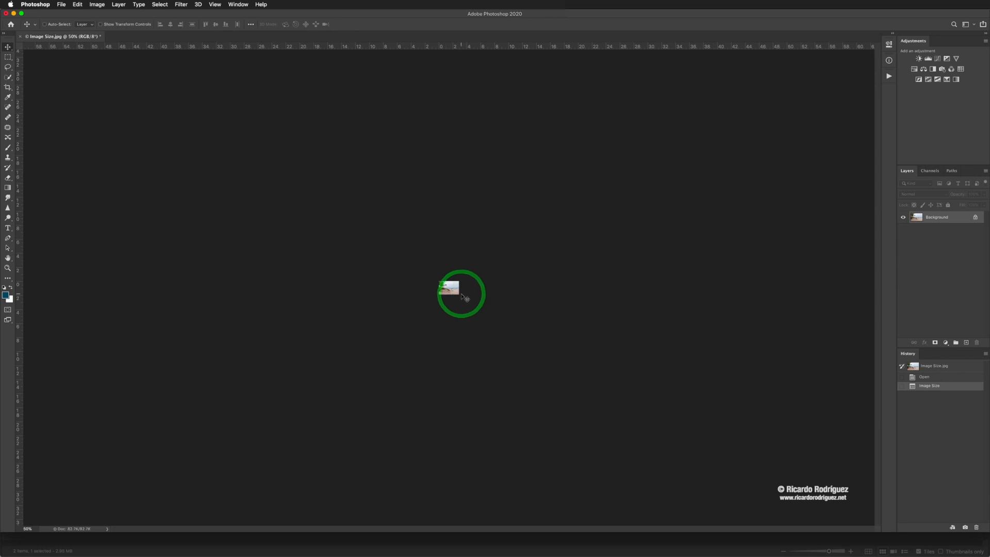
key(super+z)
key(super+alt+i)
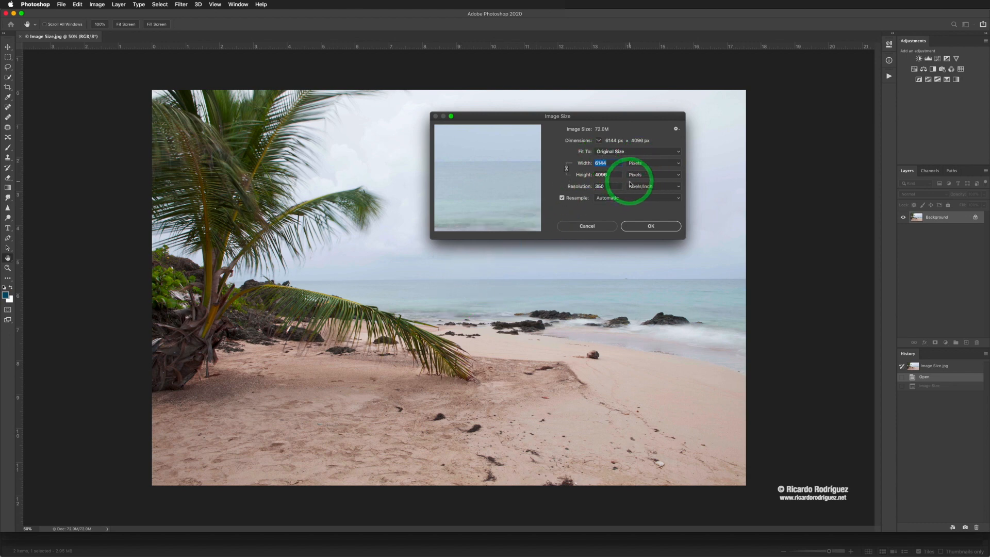
Enter resolution 72 ppi, width 1000 px, then height 987 px, giving 1481 × 987 px.
click(604, 187)
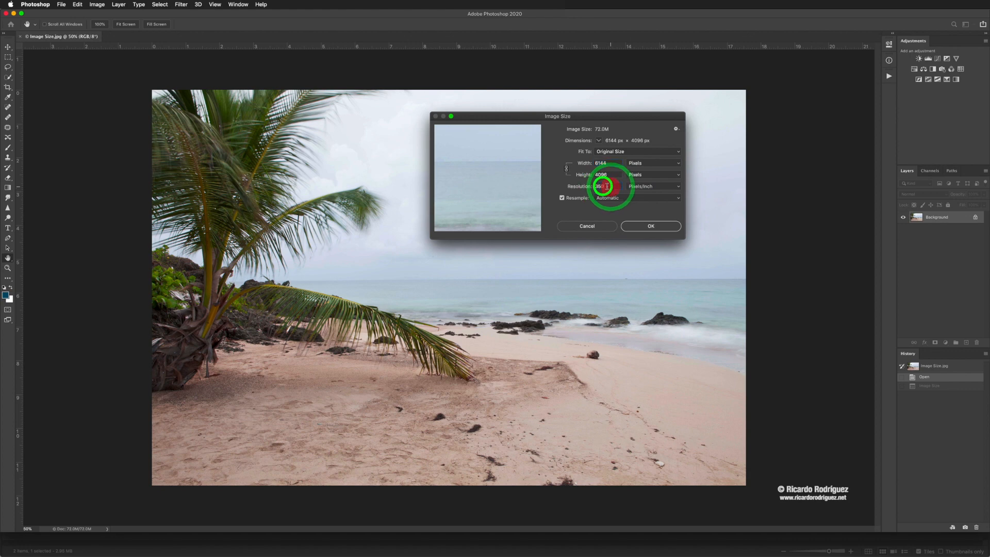
text(72)
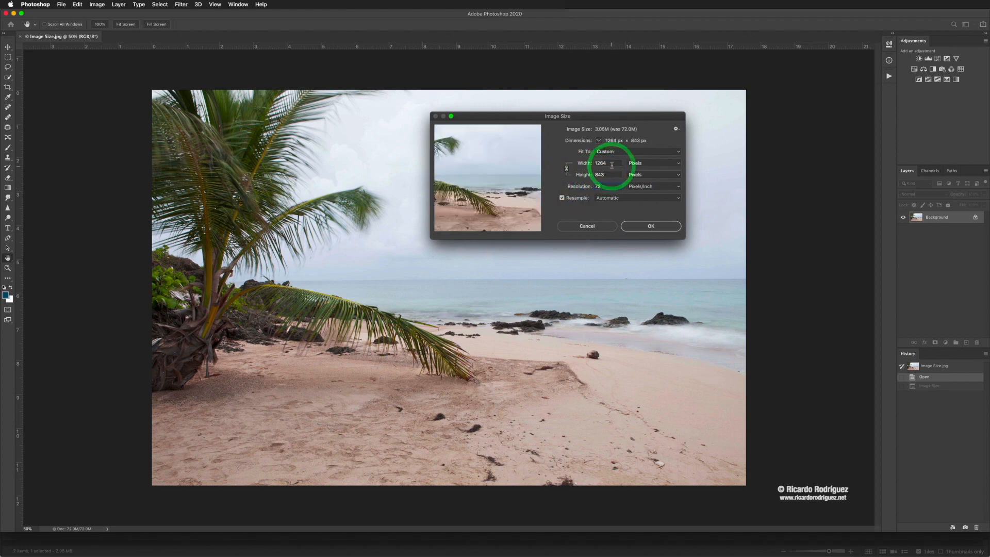
click(583, 163)
text(1000)
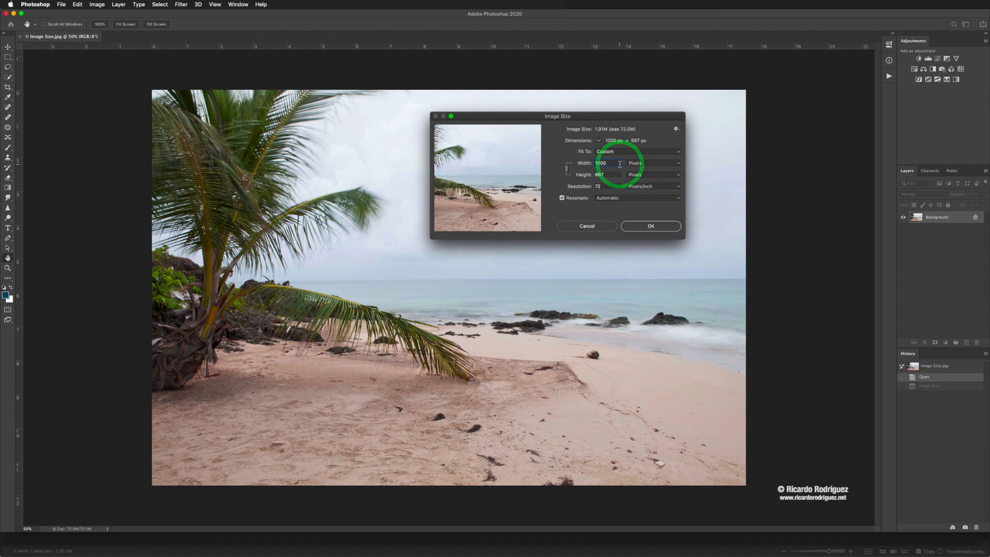
click(588, 174)
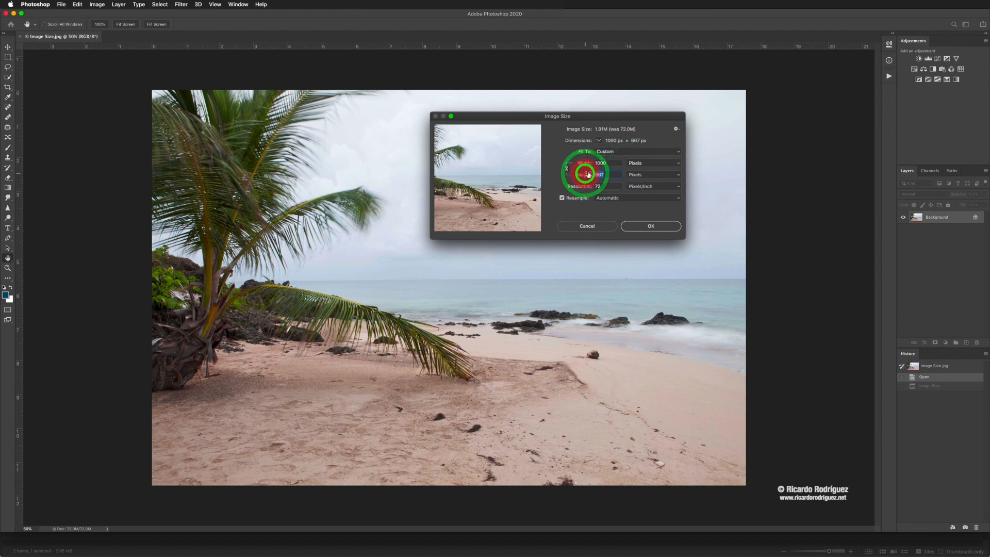
text(987)
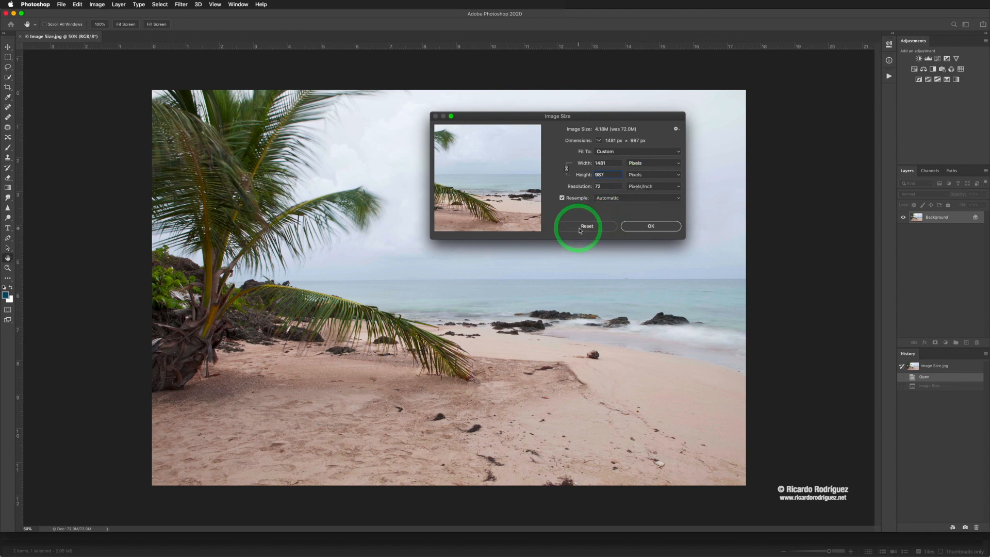
Reset the Image Size values to the original 6144 × 4096 px at 350 ppi.
key(alt)
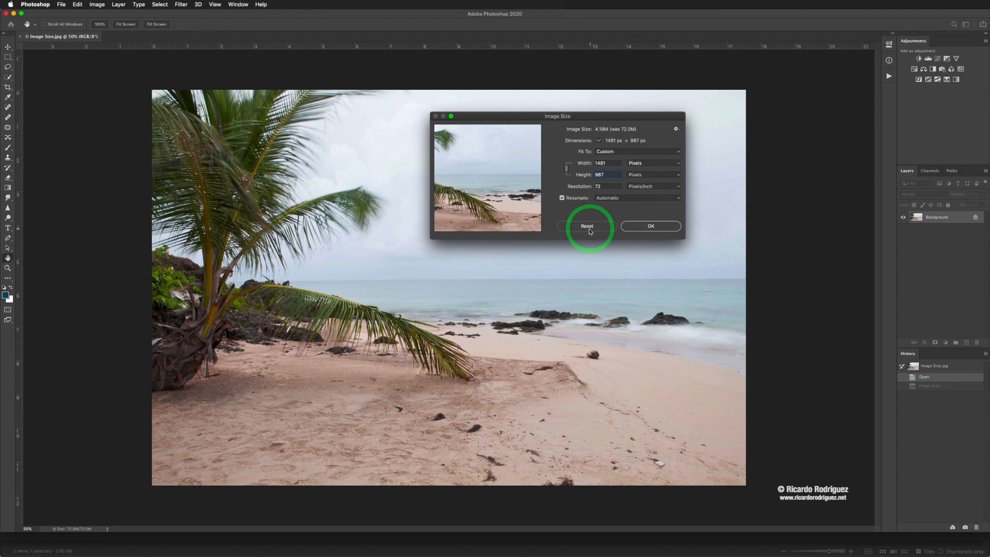
click(590, 230)
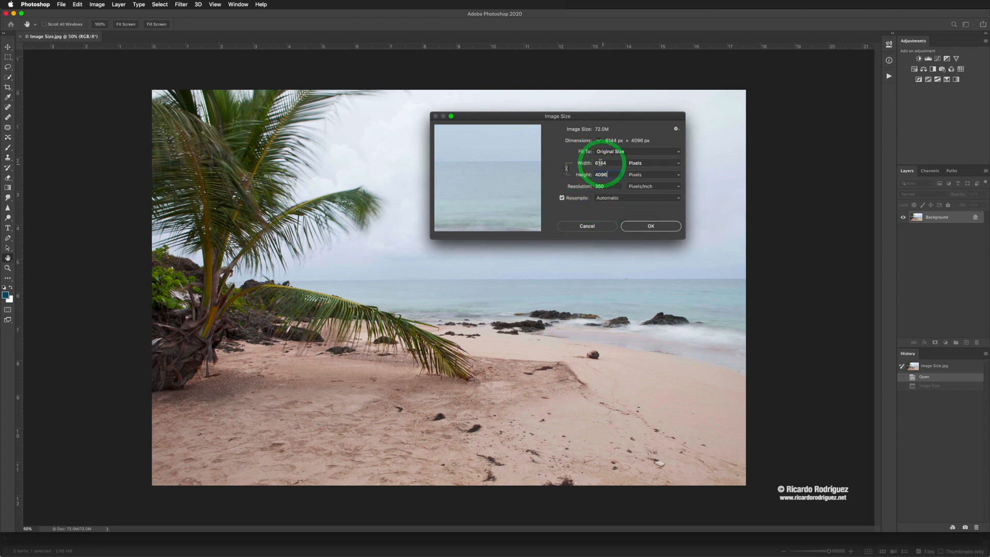
double_click(607, 174)
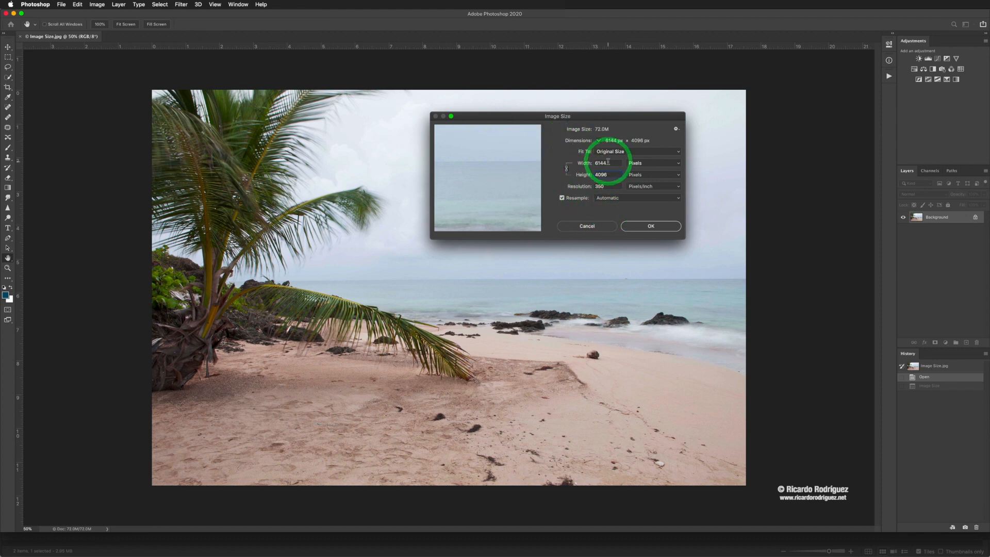
click(590, 228)
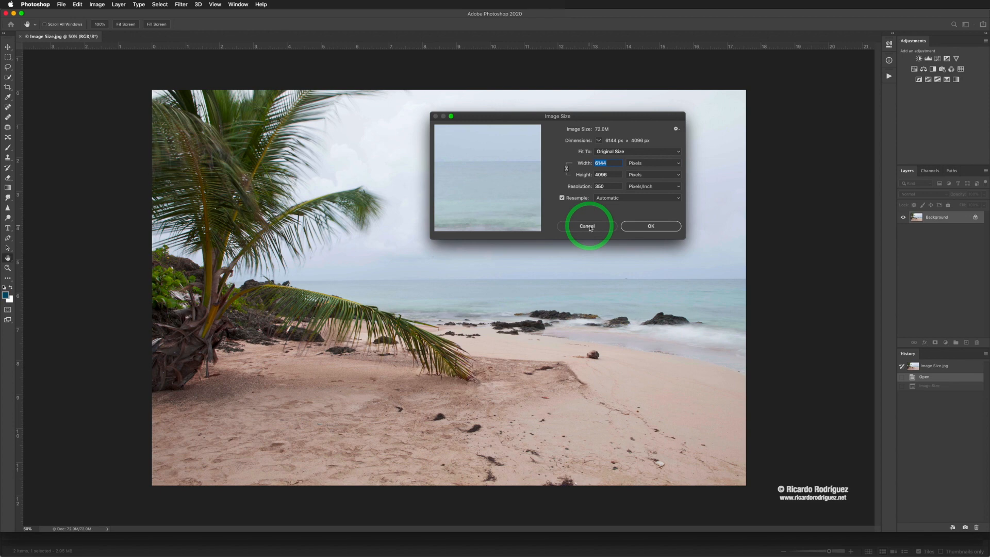
alt+click(589, 226)
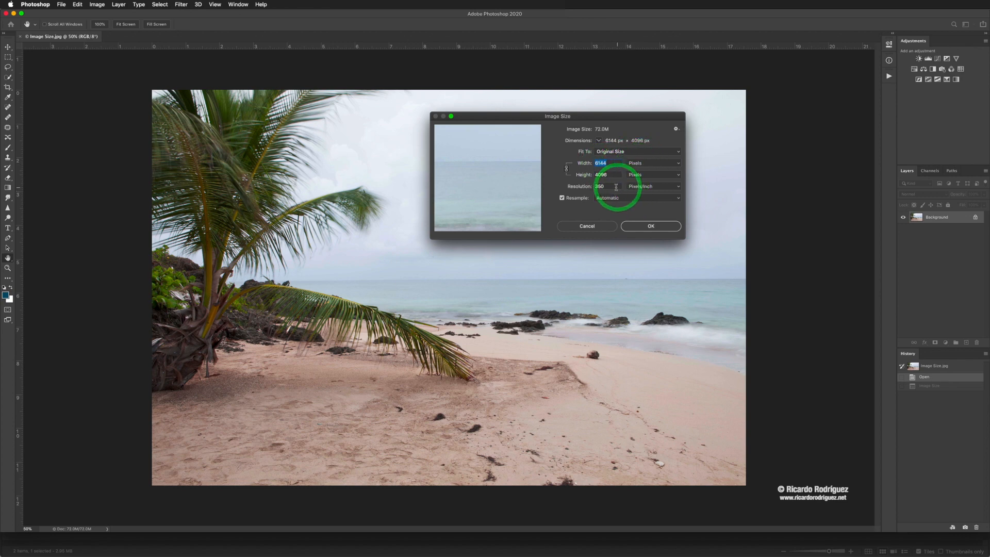
Enter resolution 72 ppi and width 1000 px, giving a linked 1000 × 667 px resize.
click(580, 186)
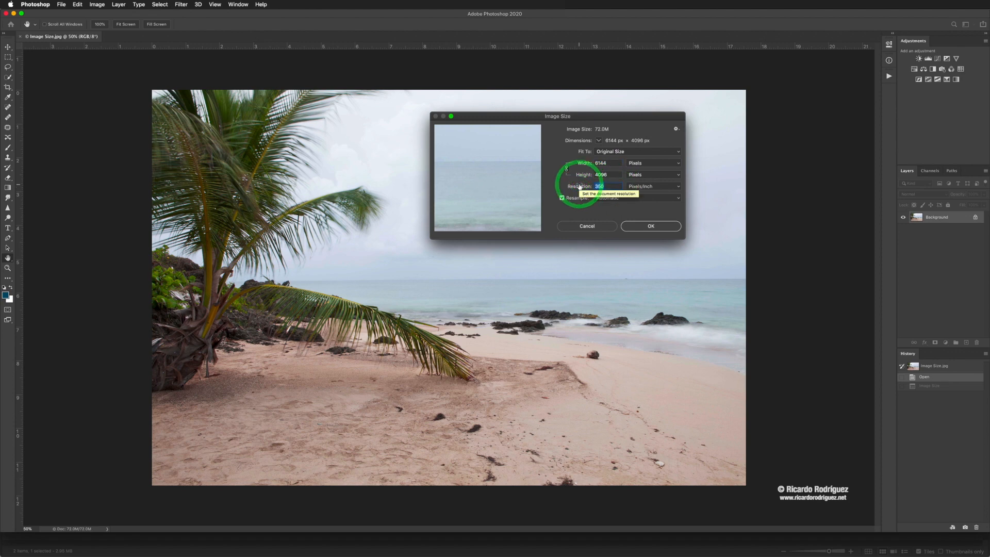
text(72)
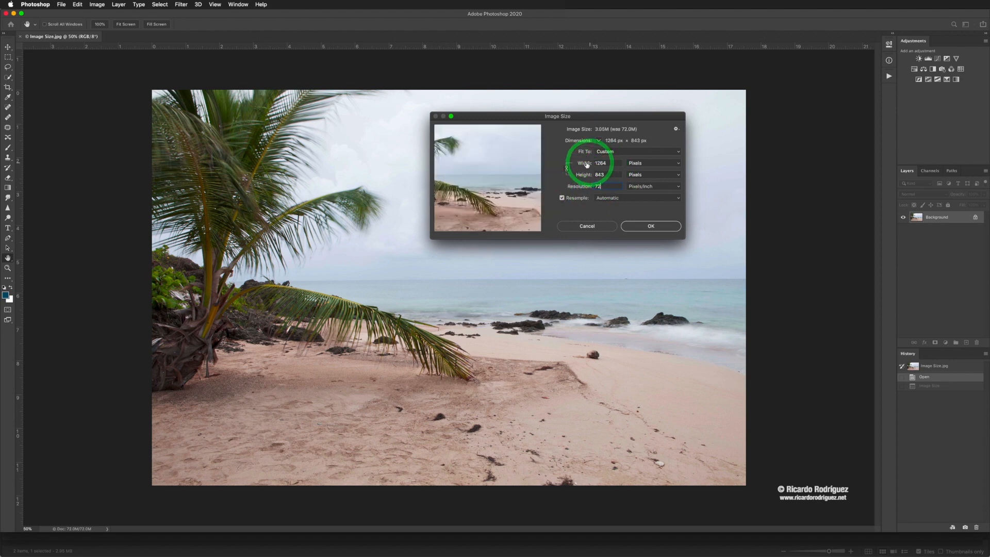
click(587, 164)
text(1000)
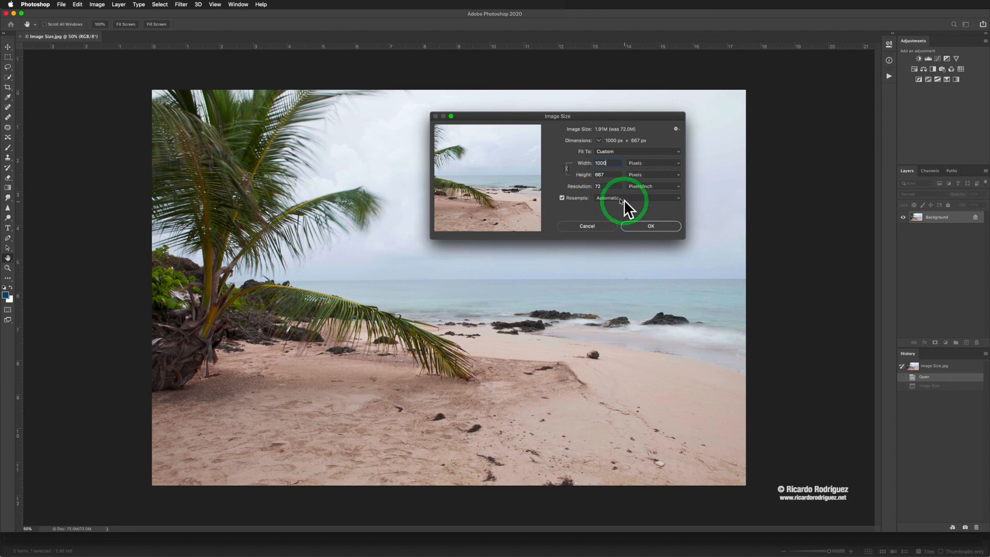
mouse_move(471, 199)
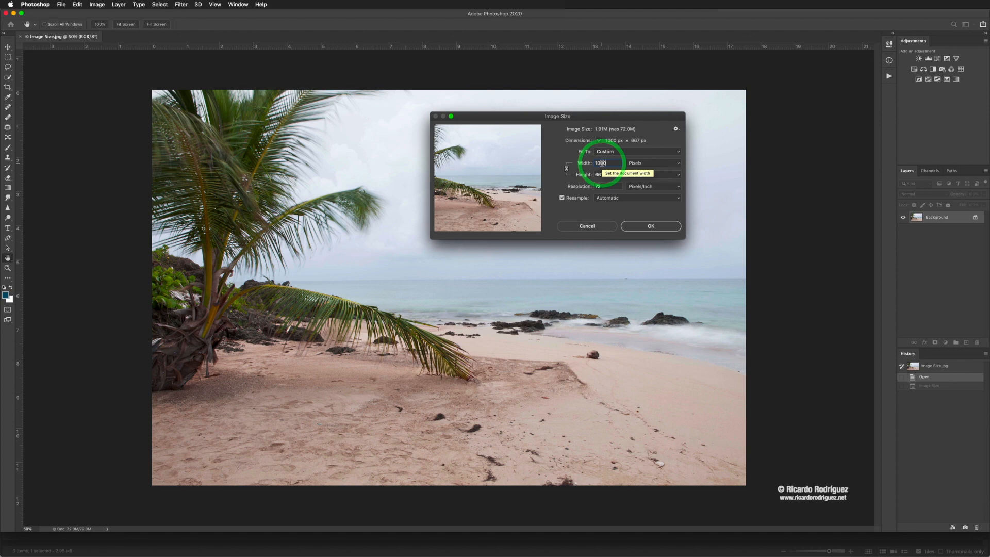
Apply the 1000 × 667 px resize and inspect it at fit, 100%, 200% and 300% zoom.
click(655, 229)
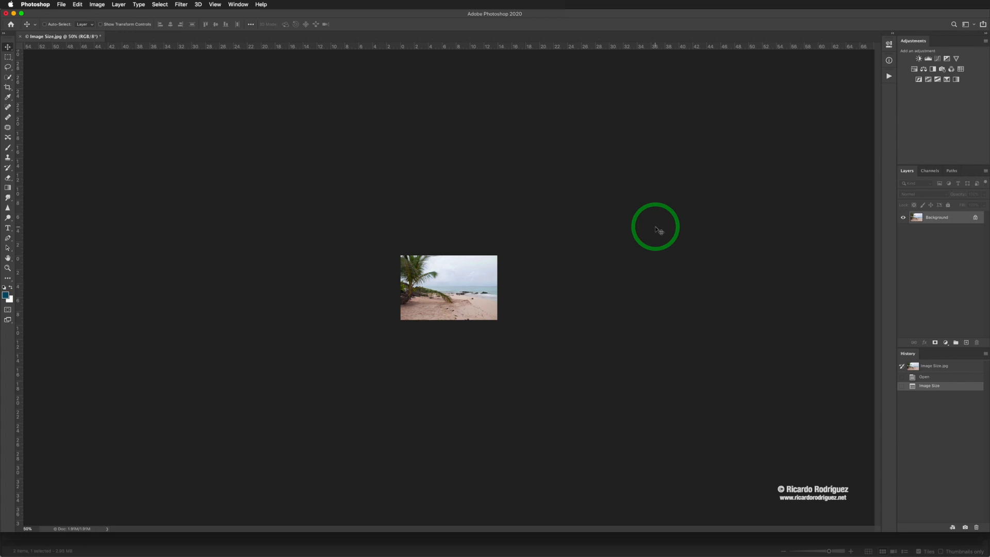
key(super+0)
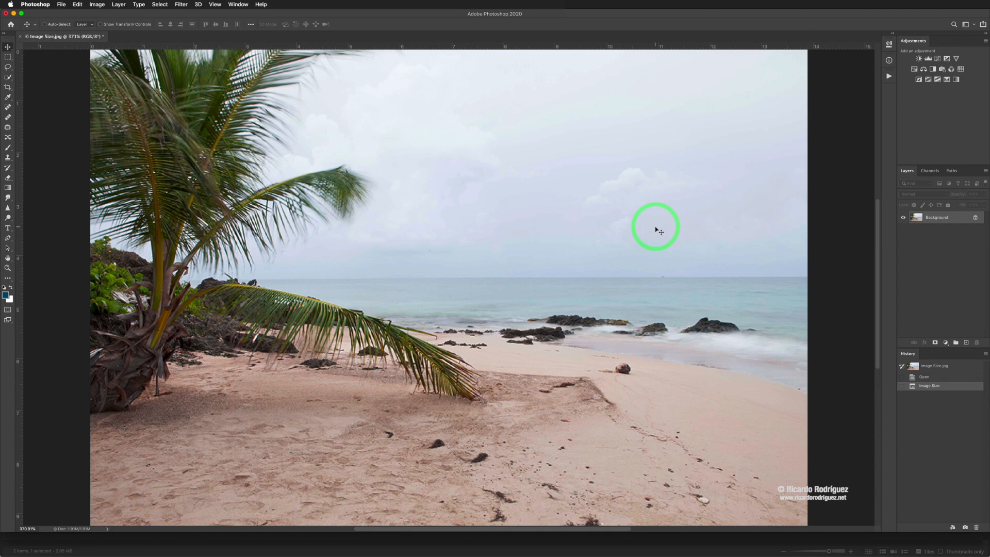
key(super+1)
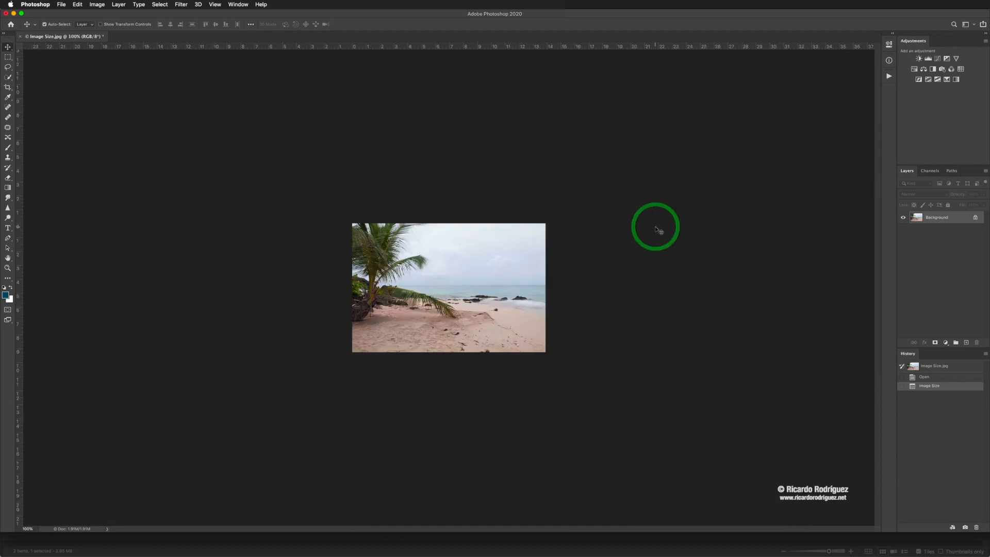
key(super+plus)
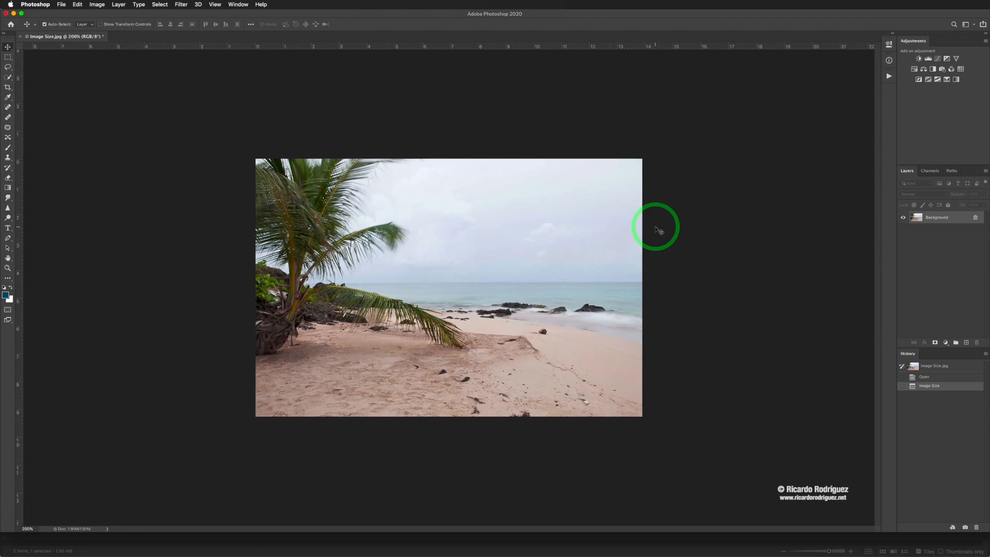
key(super+plus)
key(super+minus)
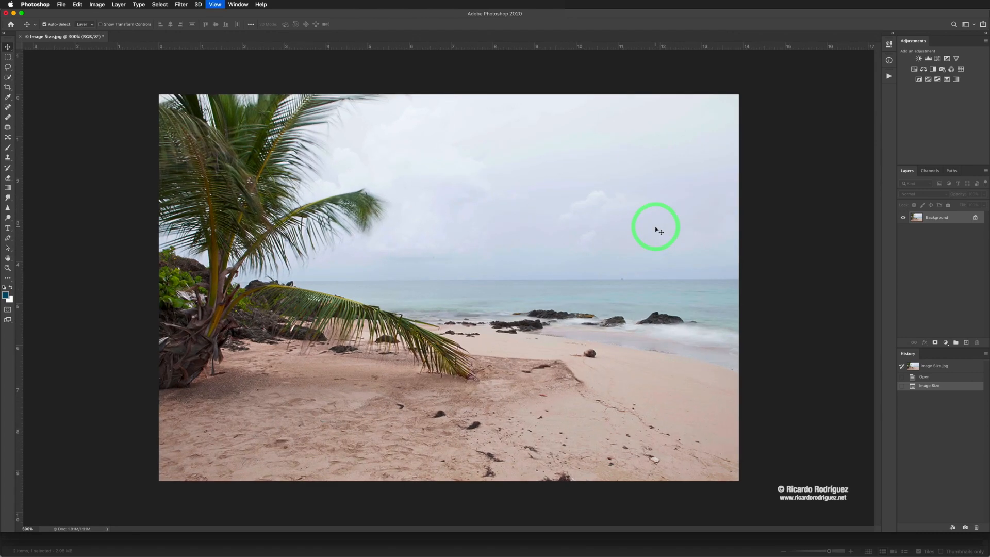
key(super+minus)
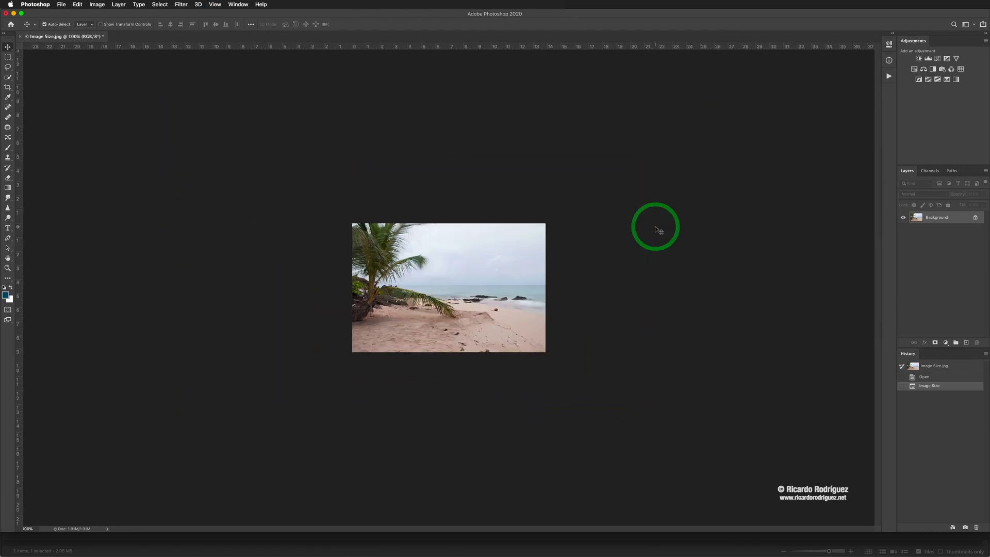
Undo the resize, fit the original 6144 × 4096 px photo on screen, and reopen Image Size.
key(super+plus)
key(super+plus)
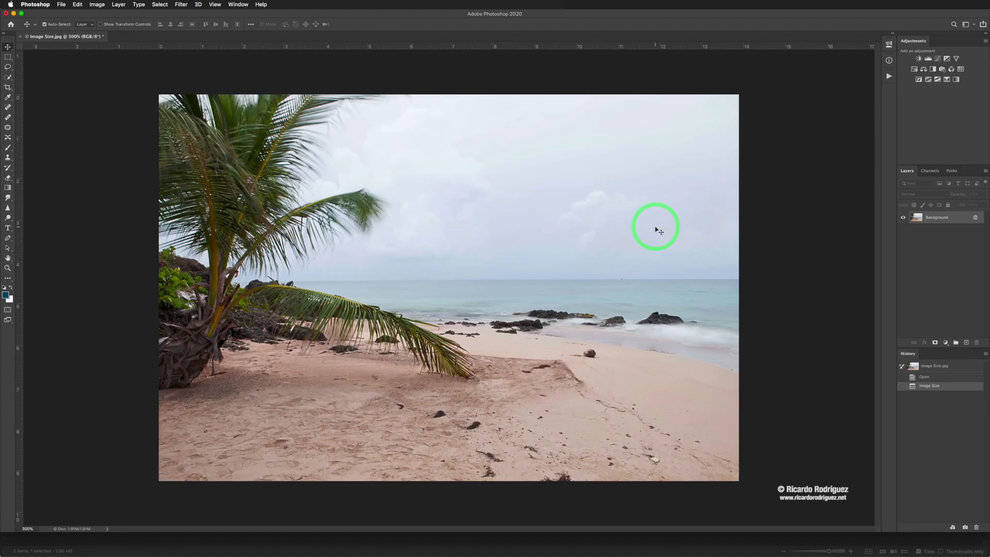
key(super+z)
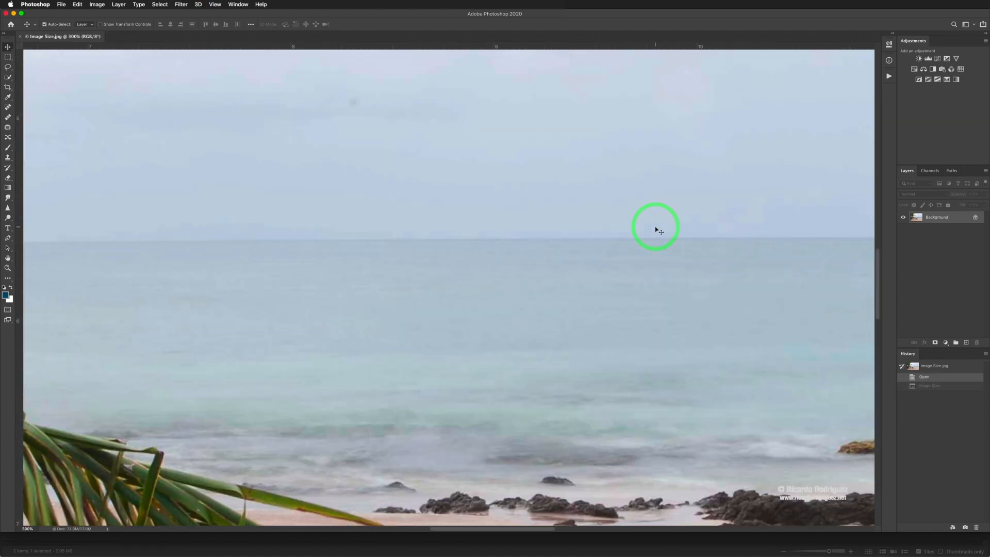
key(super+0)
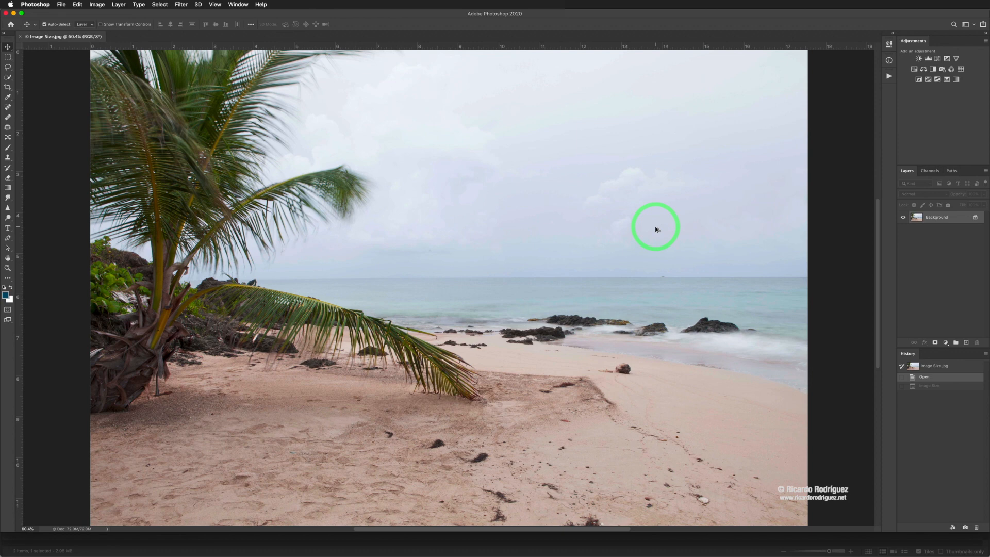
key(super+alt+i)
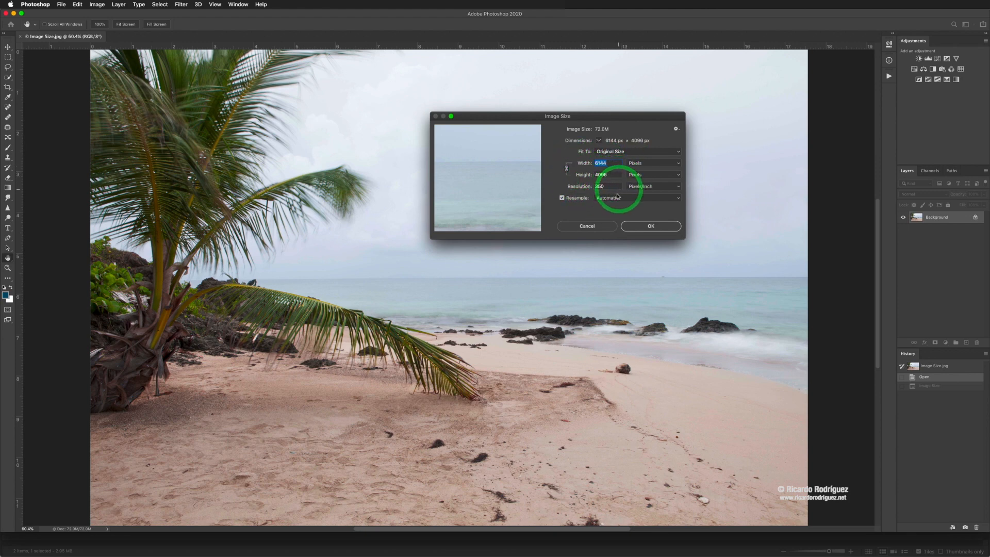
With Resample off, set Height to 75 inches (112.5 × 75 in at 54.613 ppi), then re-enable Resample.
click(562, 198)
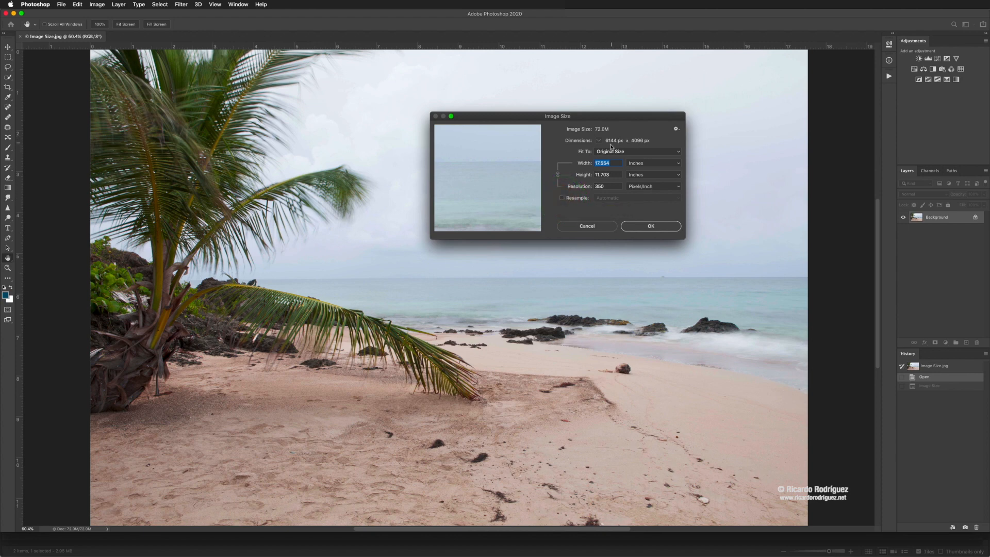
click(613, 175)
text(75)
click(562, 200)
click(616, 198)
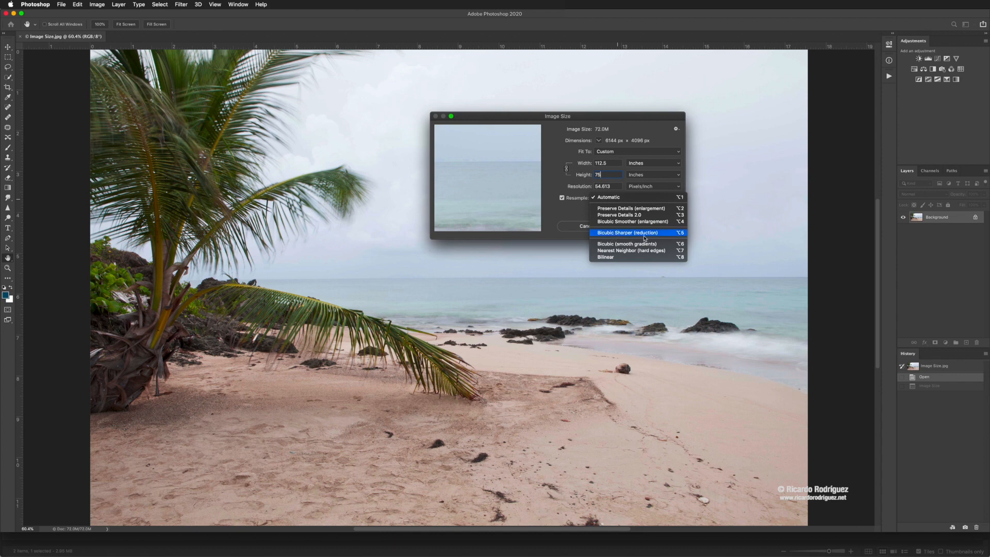
click(571, 220)
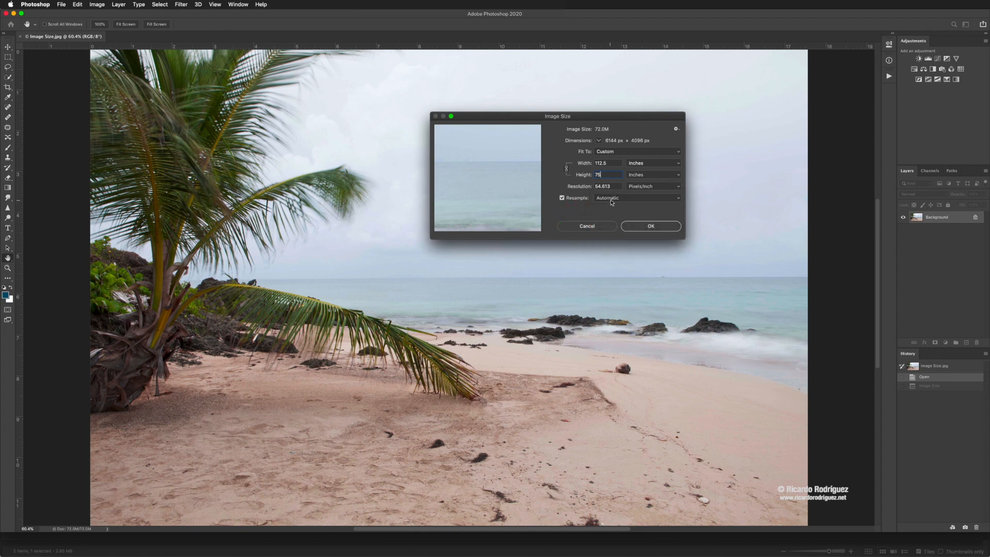
click(622, 200)
click(619, 198)
click(613, 198)
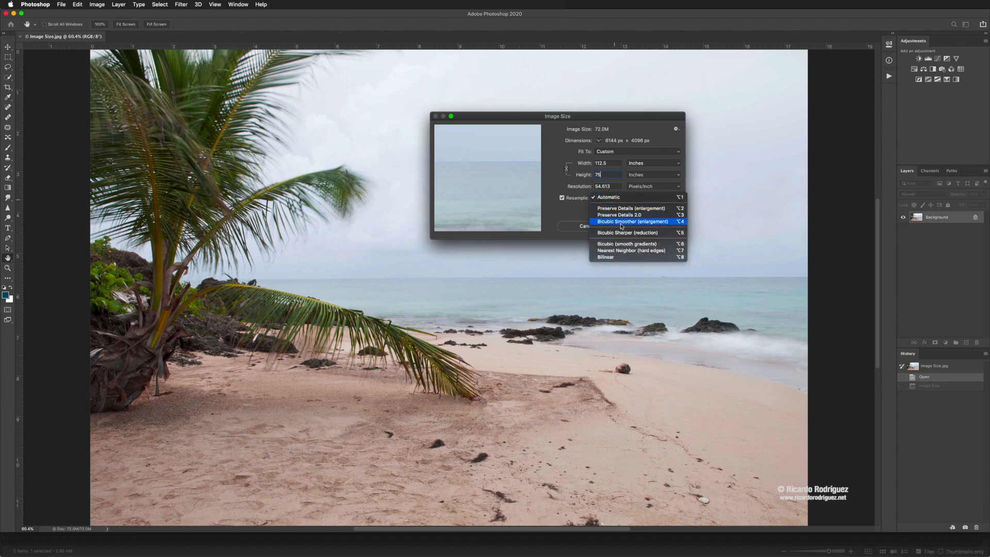
click(576, 220)
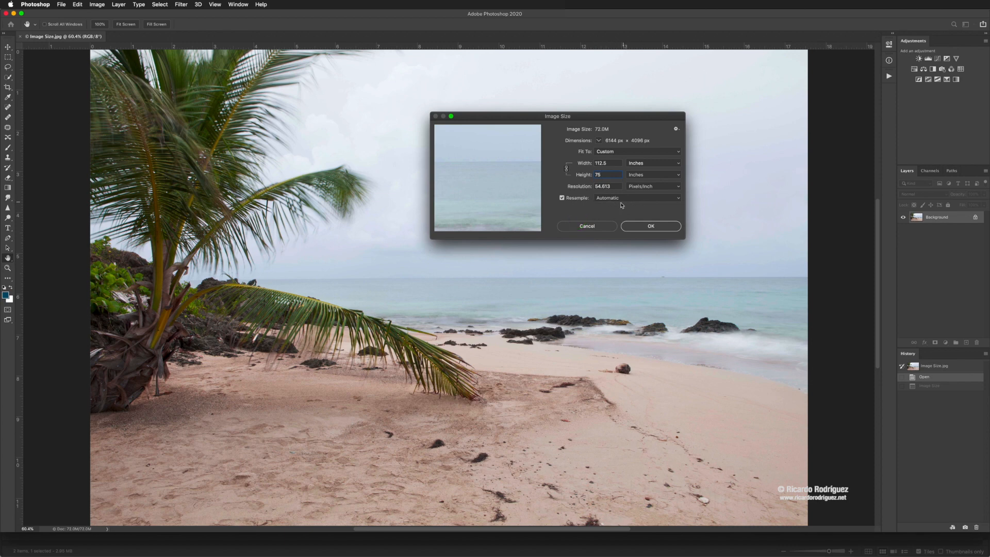
click(627, 198)
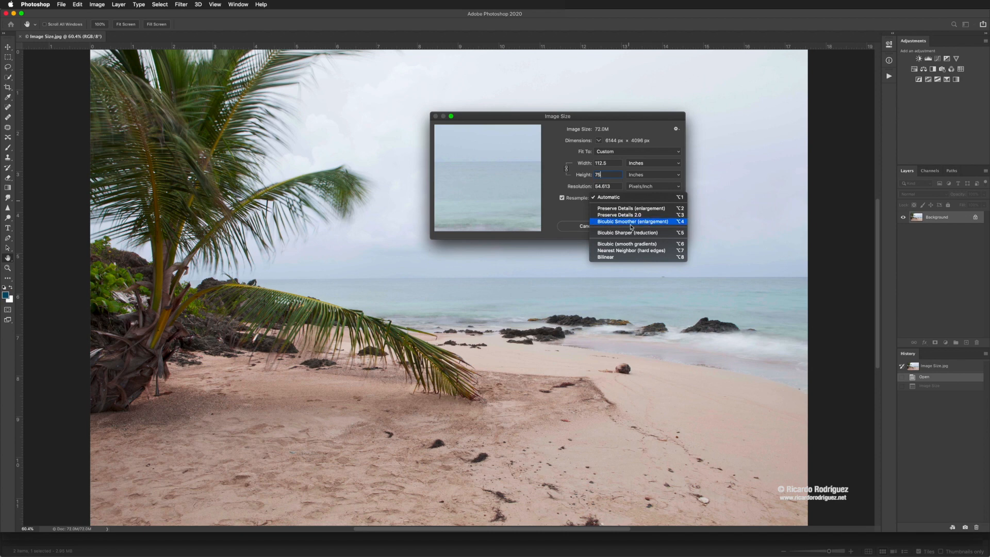
click(583, 217)
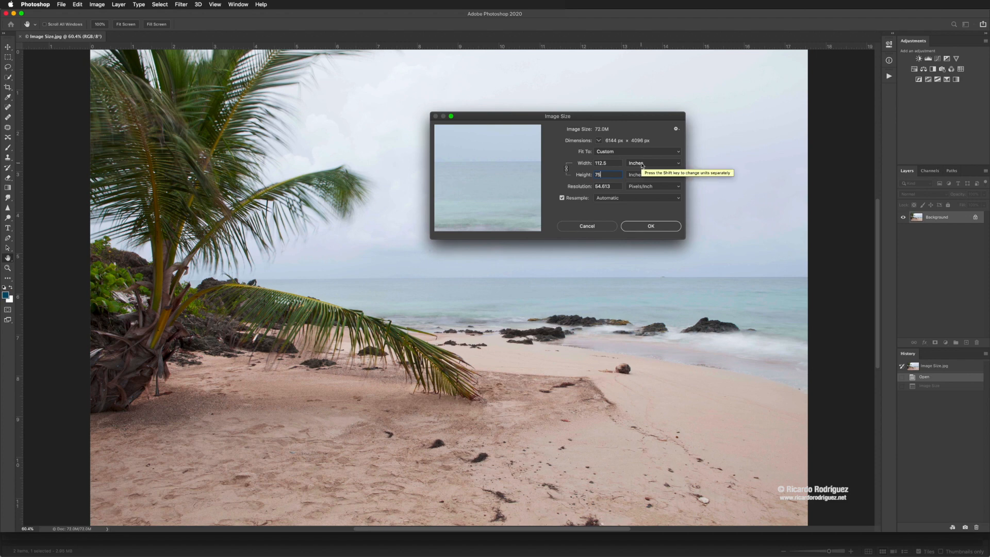
Try resolutions of 300 and 240 ppi, settling back on 300 ppi.
click(586, 186)
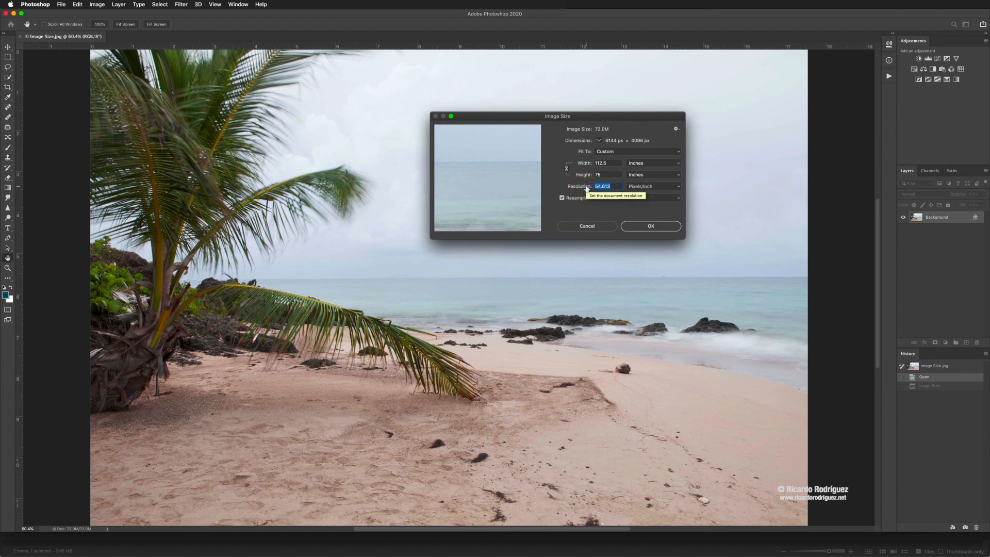
text(300)
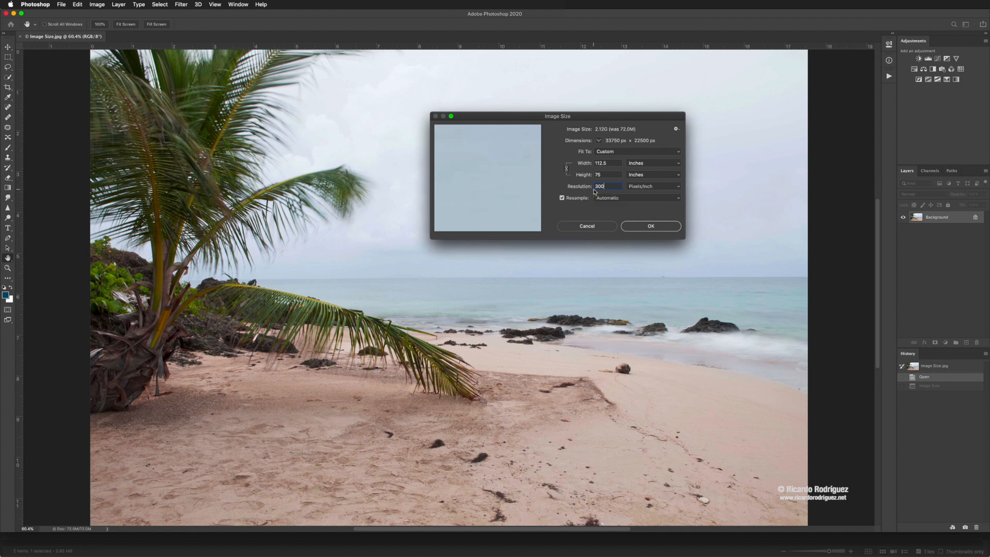
double_click(596, 187)
text(240)
key(BackSpace)
key(BackSpace)
key(BackSpace)
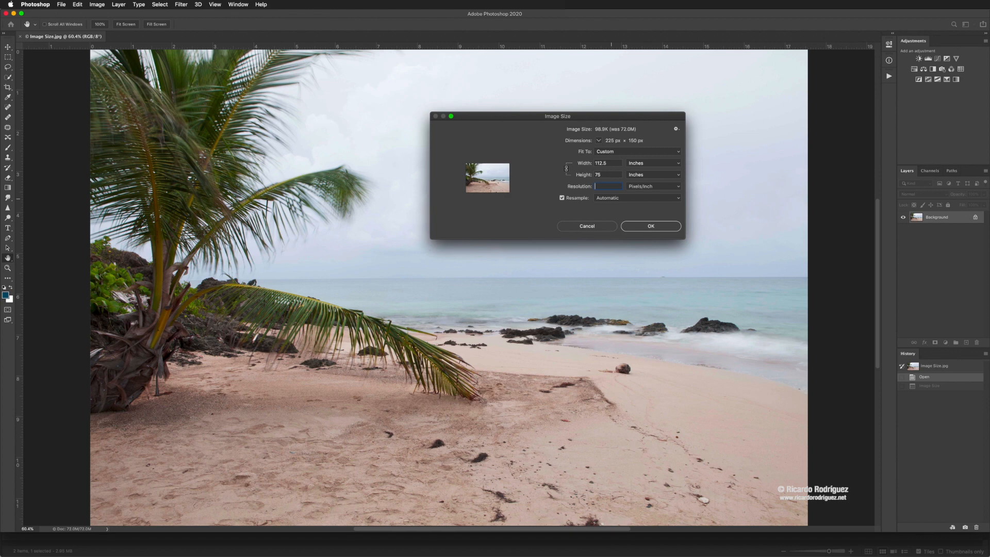
text(300)
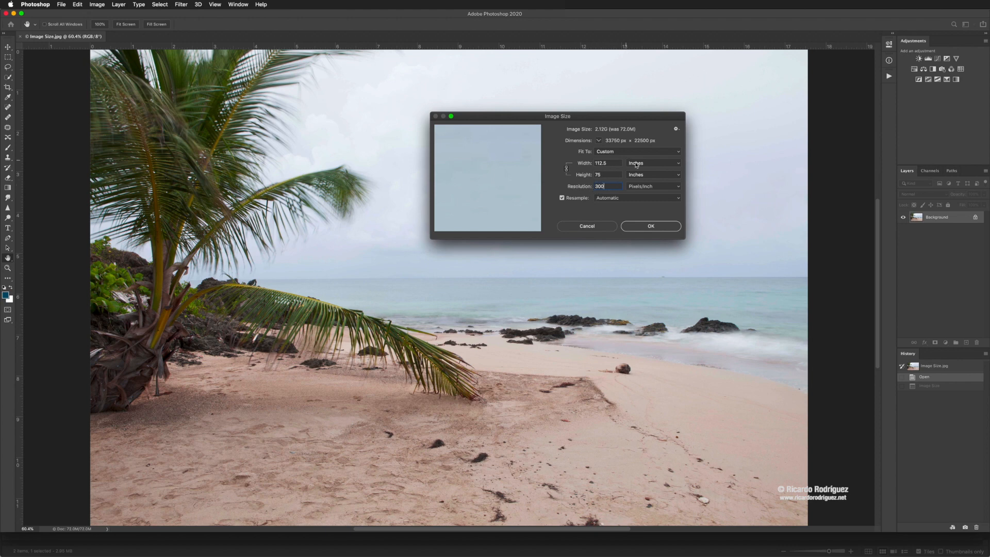
Try widths of 15 then 10 inches at 300 ppi, then reset to the original 6144 × 4096 px.
click(598, 163)
text(15)
click(599, 175)
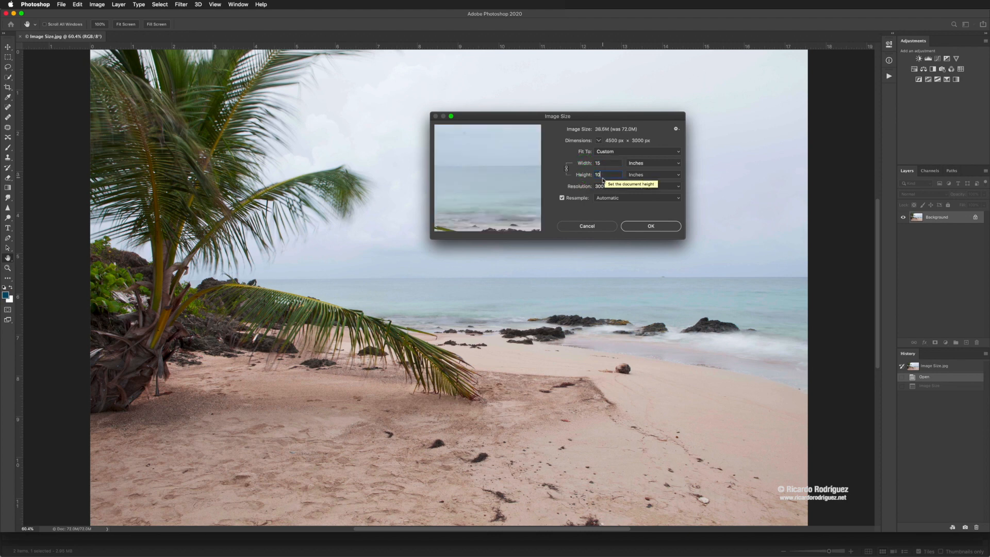
double_click(587, 163)
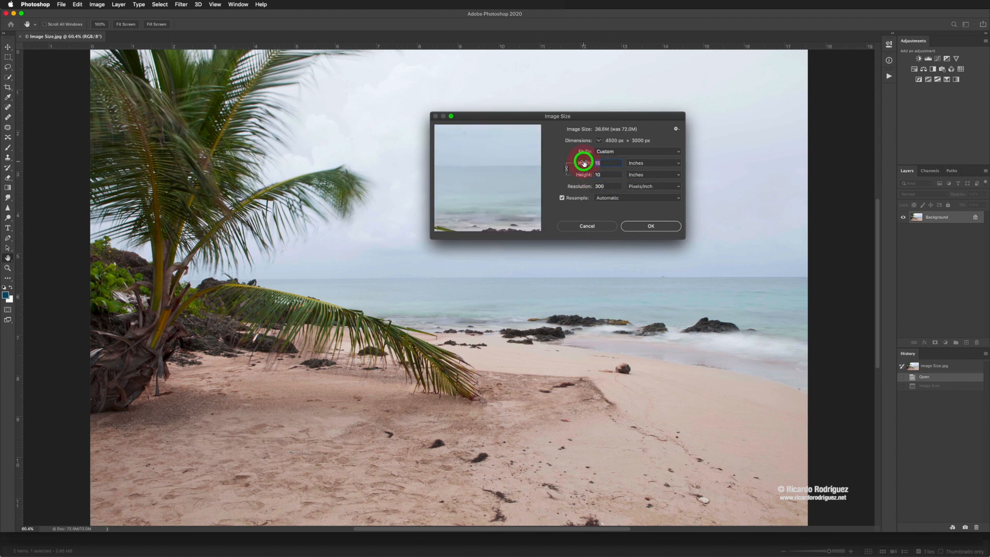
text(10)
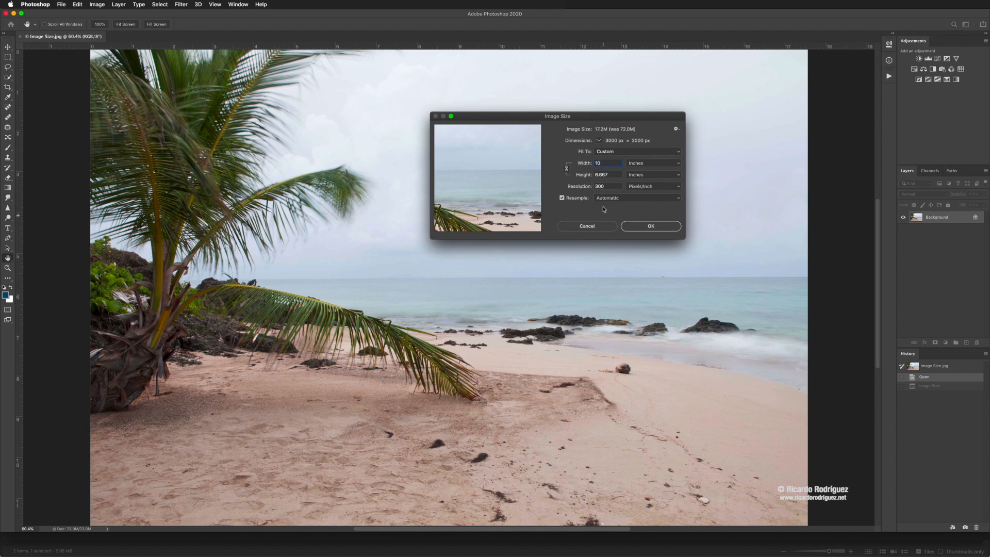
alt+click(591, 224)
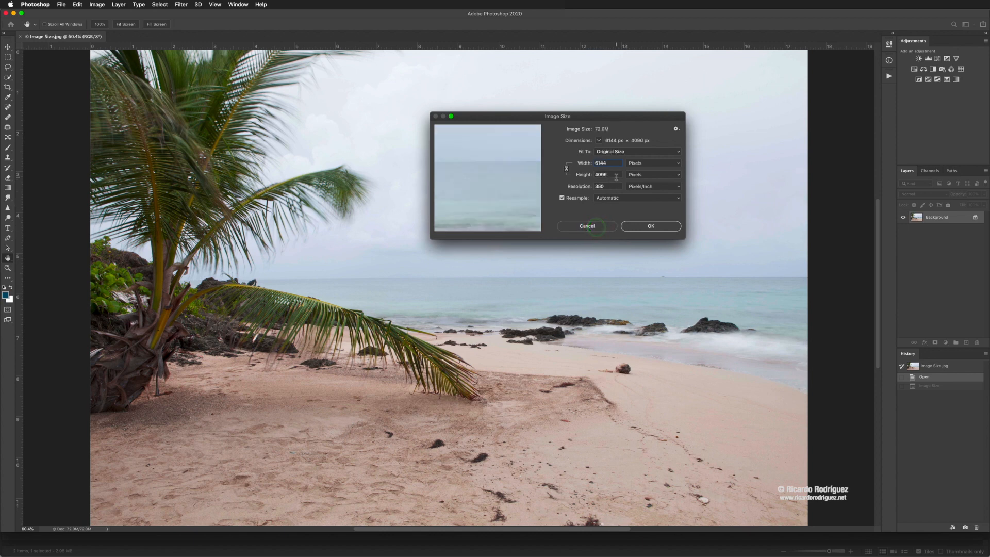
Resize the photo to 1000 px wide at 72 ppi.
click(569, 186)
text(72)
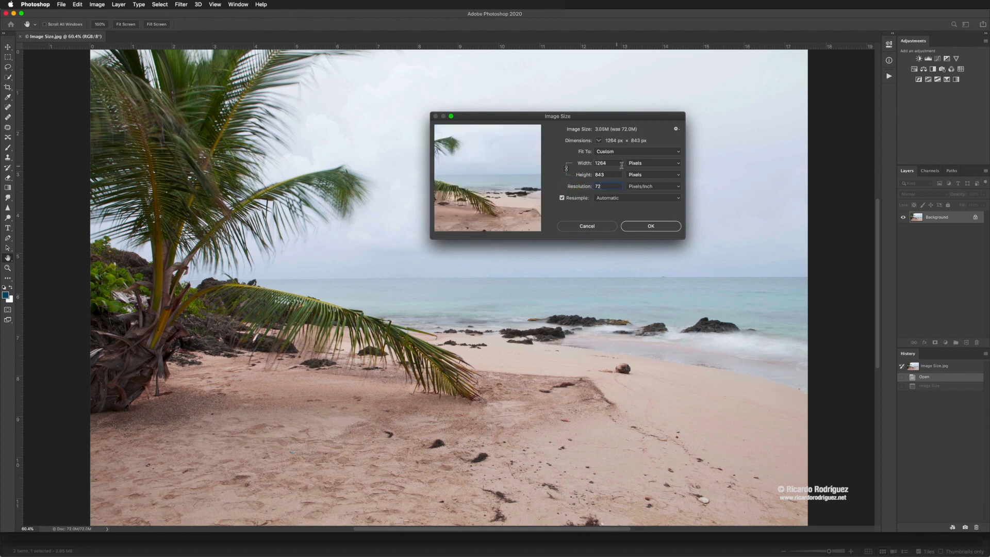
click(586, 164)
text(1000)
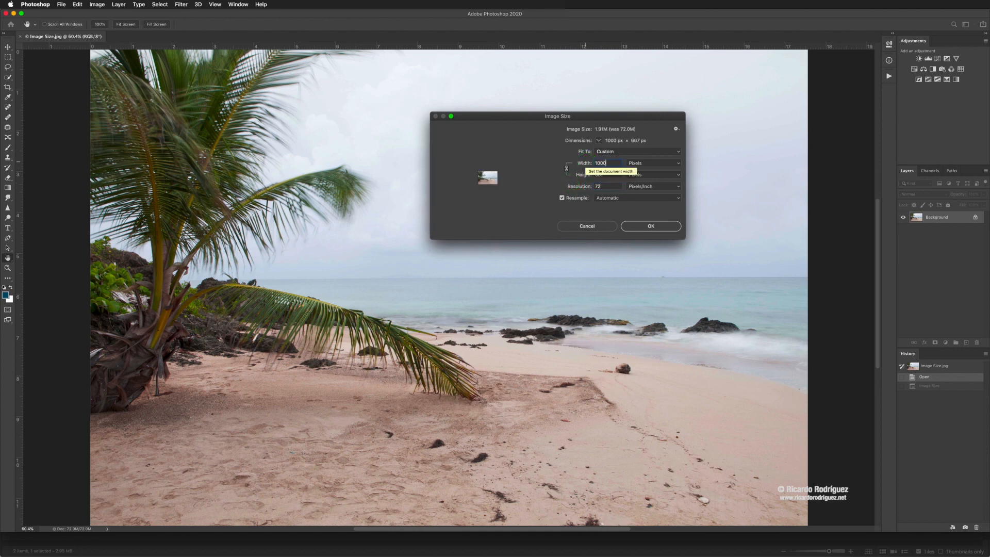
click(651, 226)
key(v)
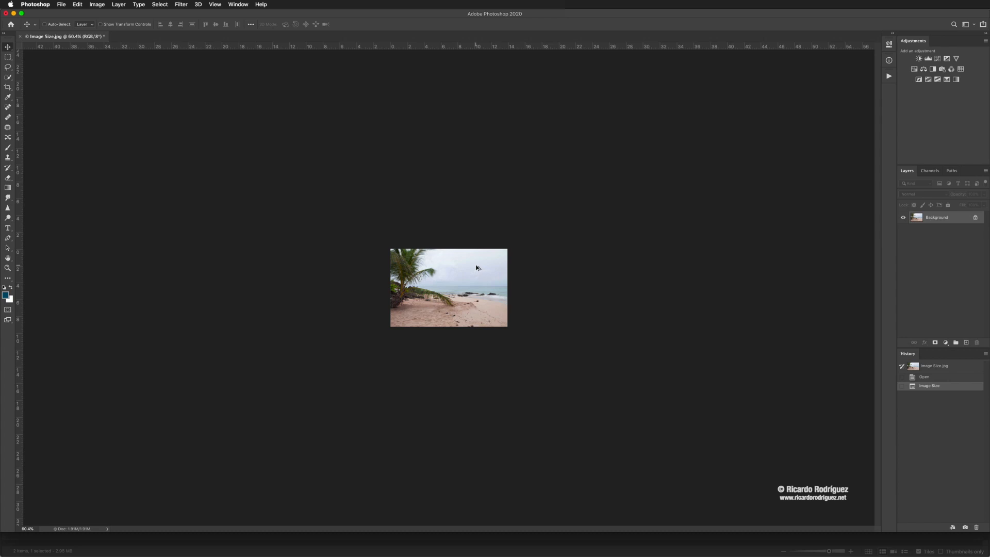
Undo the 1000 px resize to restore the full-size photo, then zoom out.
key(super+alt+i)
click(579, 230)
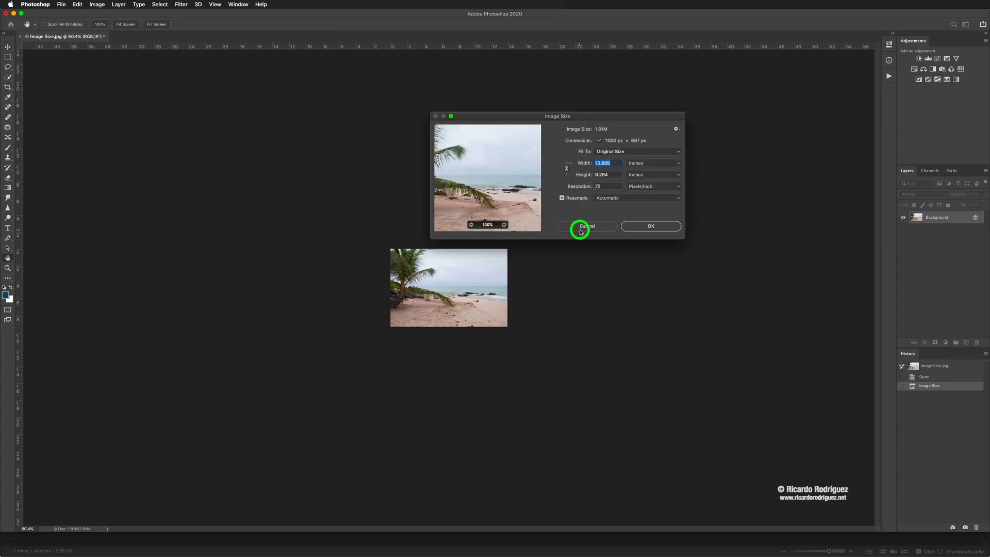
key(super+z)
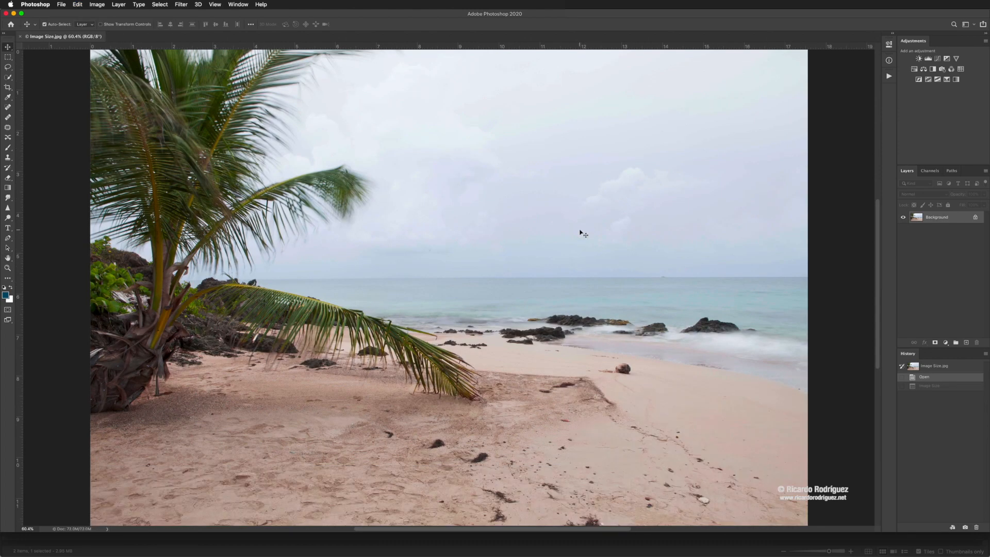
key(super+minus)
key(super+minus)
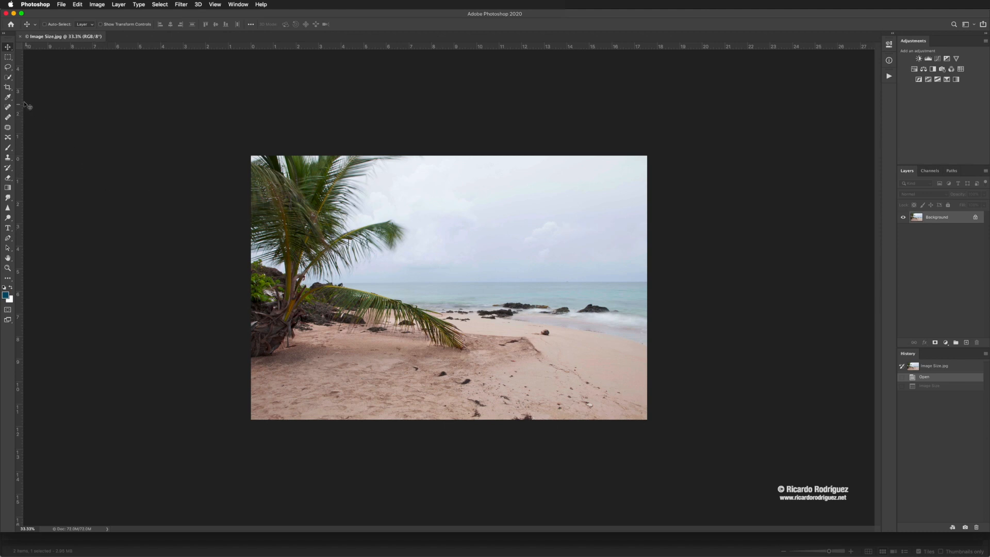
Enter a 4 and 6 crop ratio, swap it to 6 × 4 landscape, and commit the crop.
click(9, 90)
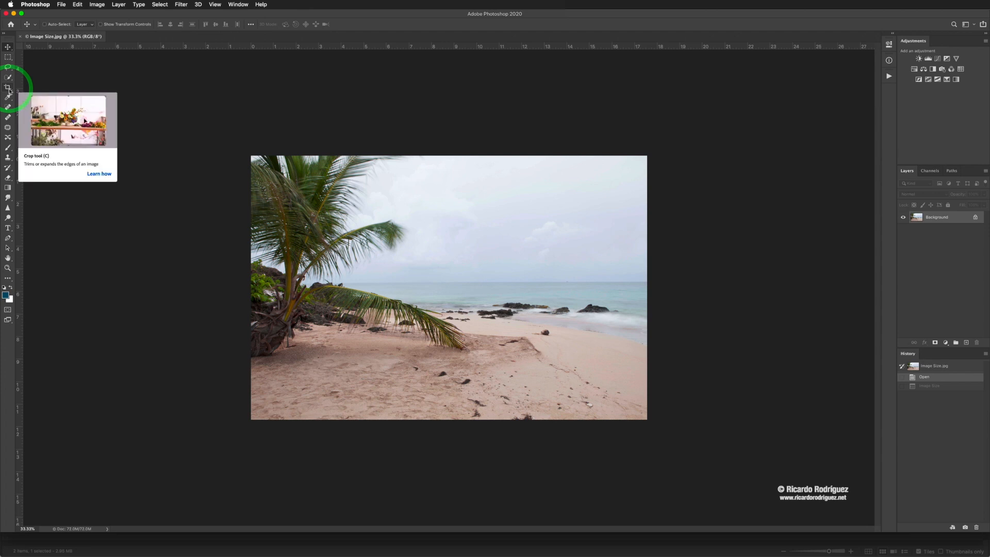
click(9, 90)
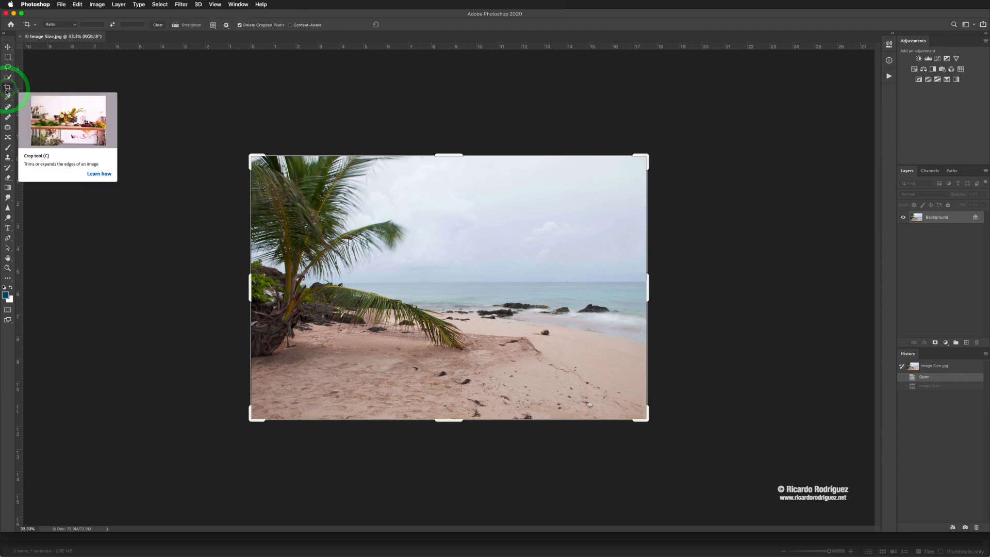
click(91, 25)
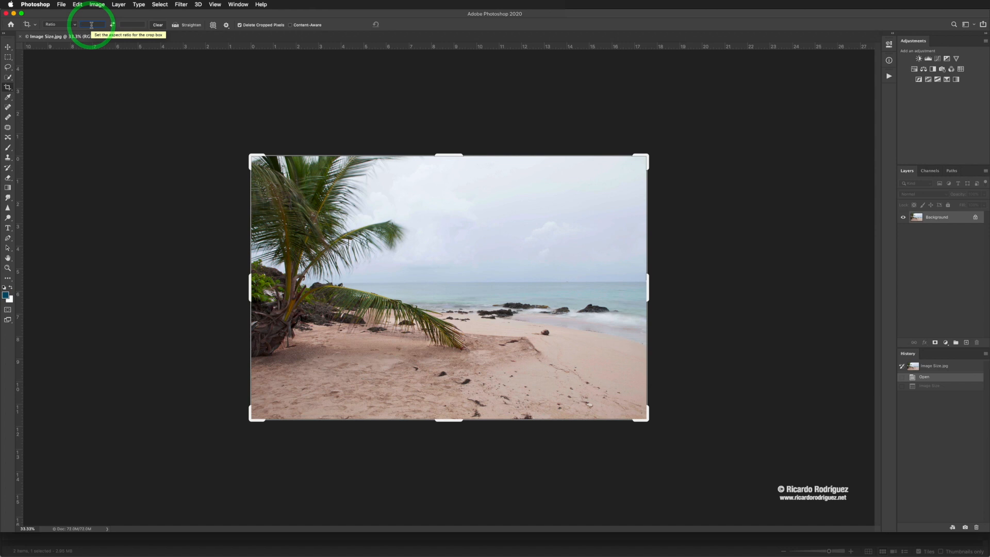
text(4)
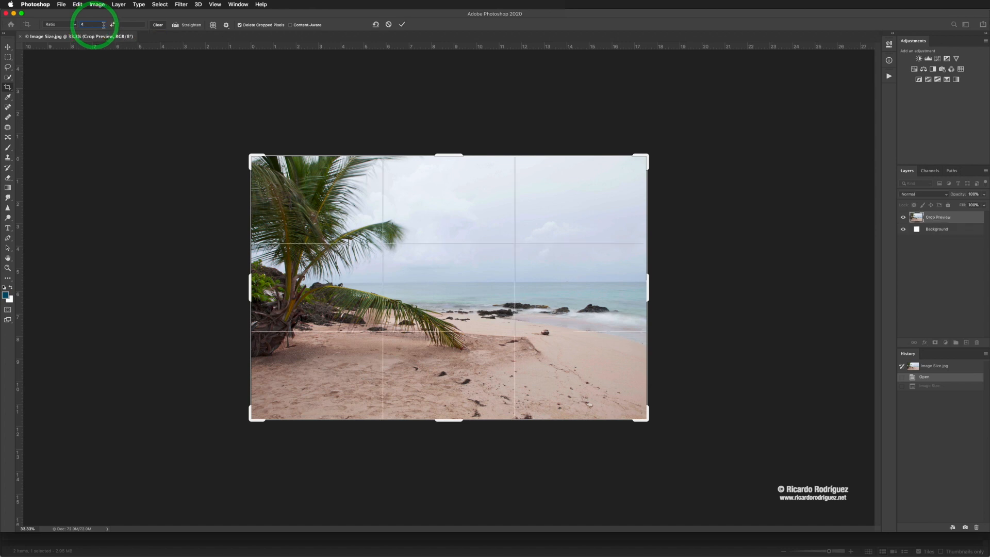
click(126, 25)
text(6)
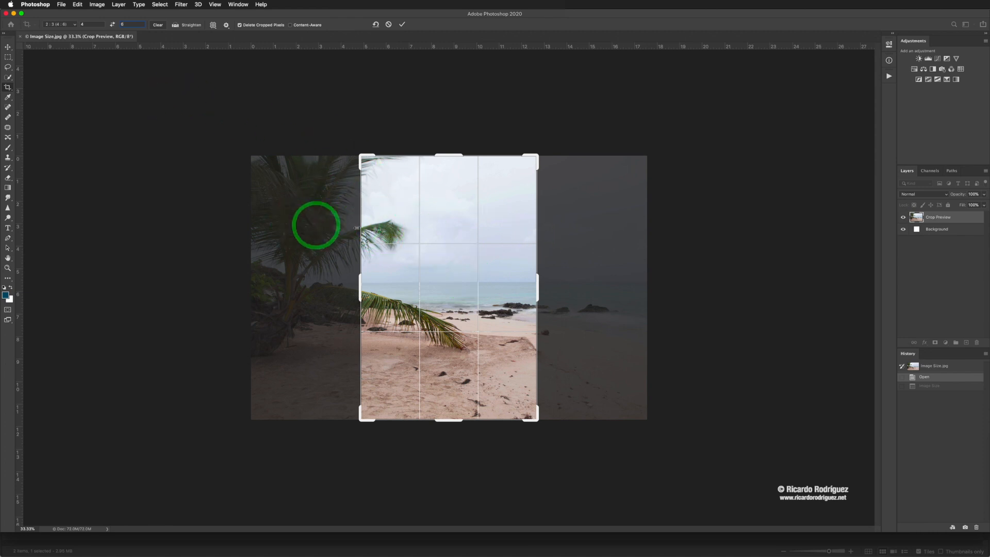
click(113, 25)
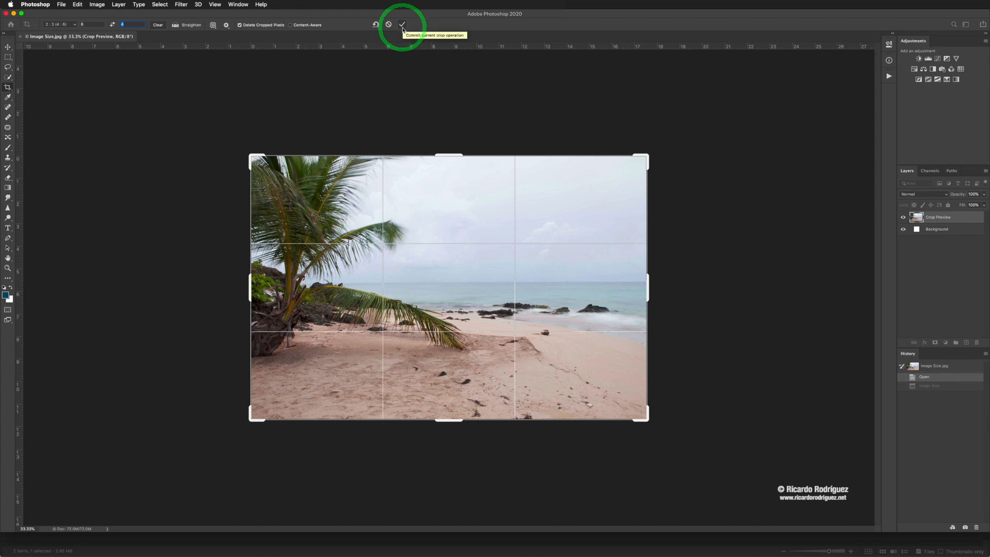
double_click(454, 185)
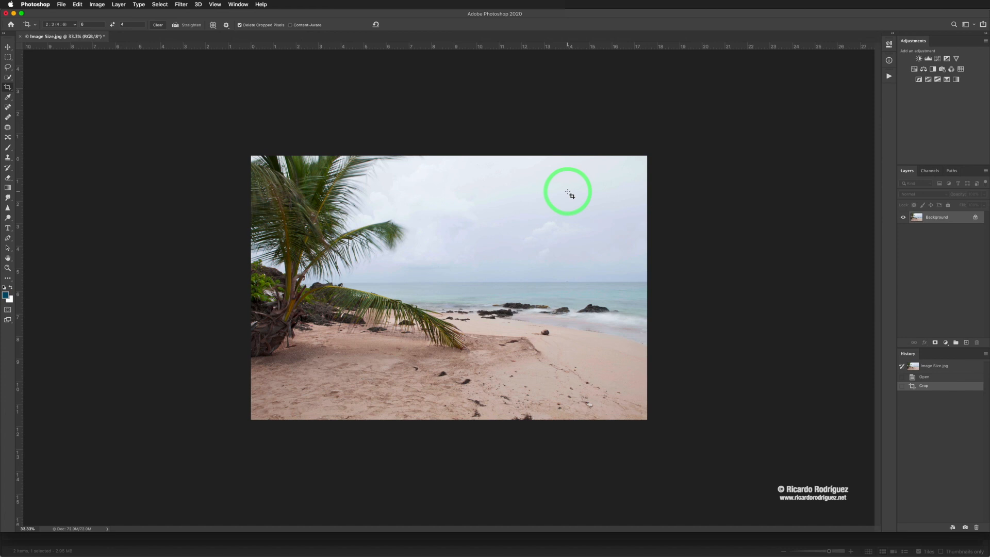
Pull the crop's bottom-right corner inward, shift the photo up inside it, and commit.
key(v)
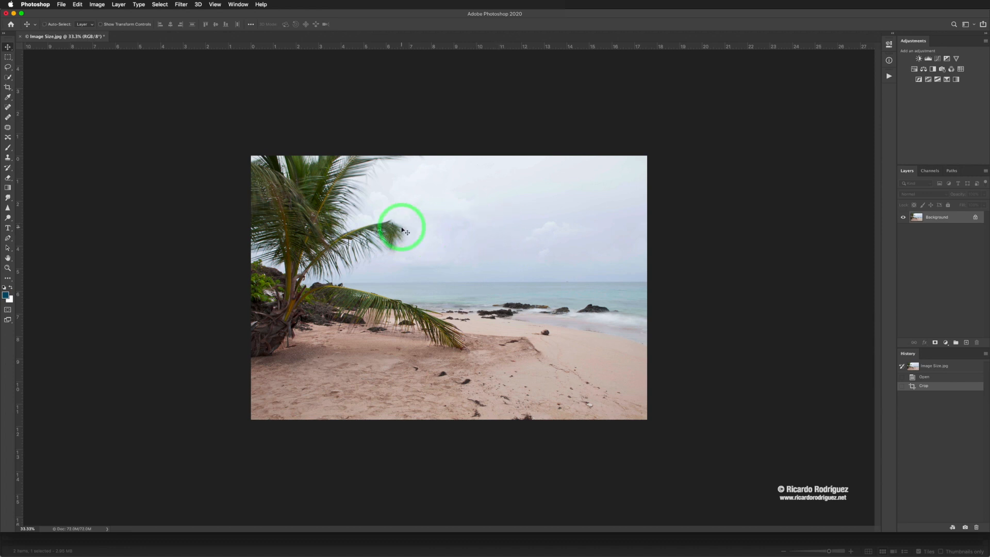
key(c)
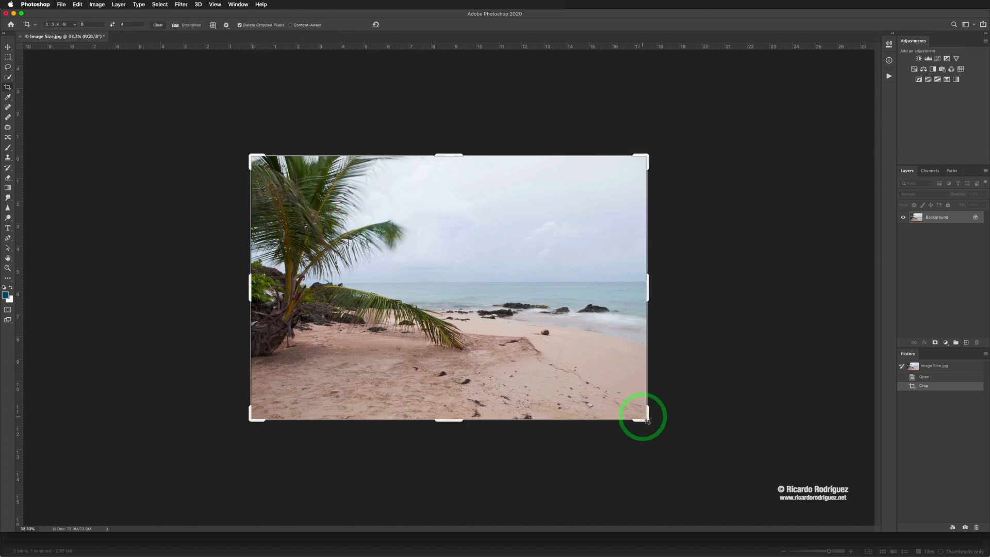
drag(645, 417, 598, 397)
drag(557, 349, 552, 327)
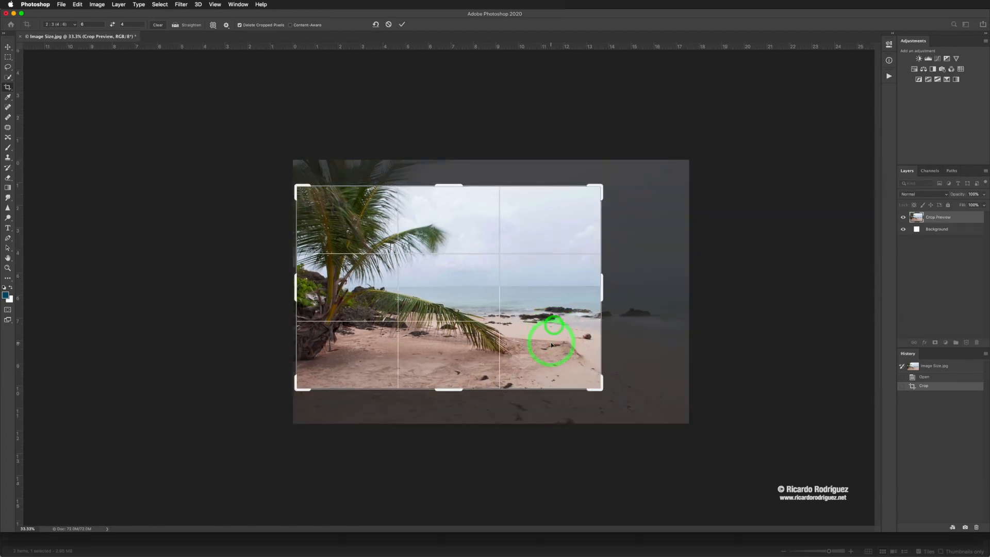
double_click(531, 322)
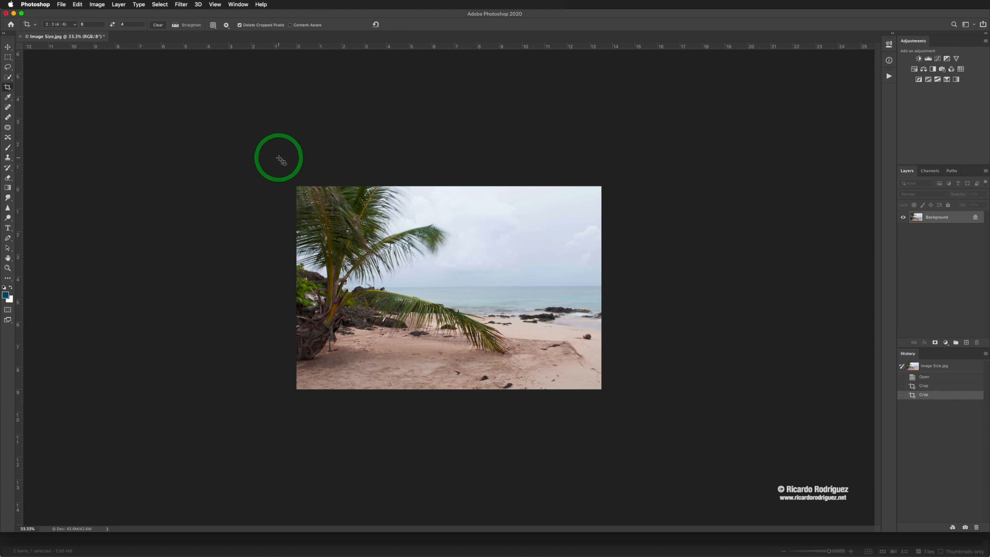
Undo the last crop and commit a new one pulled in from the bottom-right corner.
key(super+alt+i)
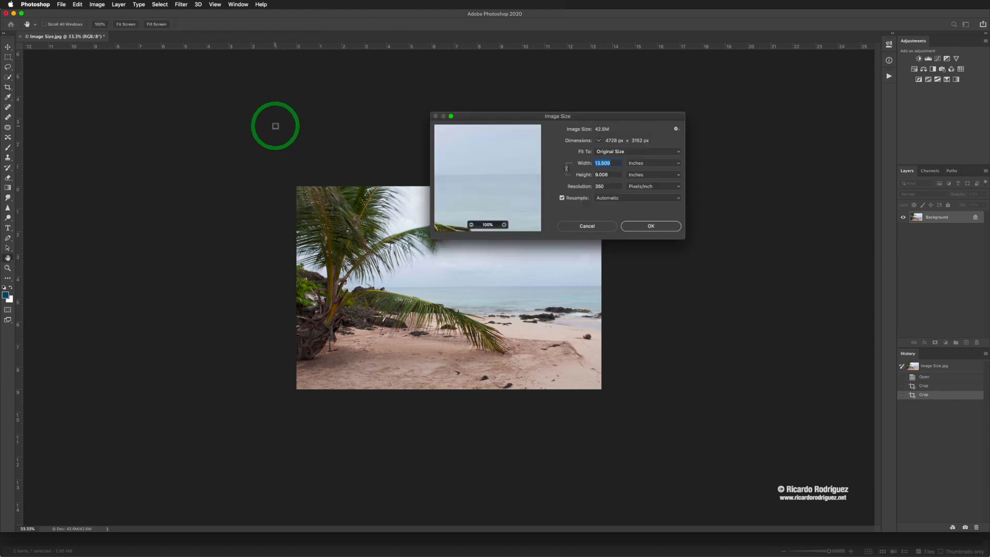
click(580, 226)
key(c)
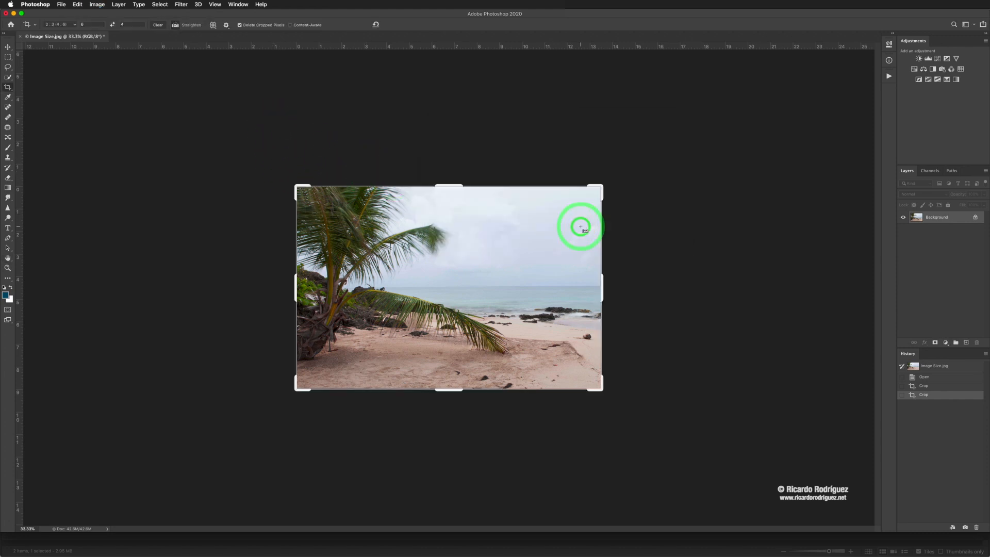
key(super+z)
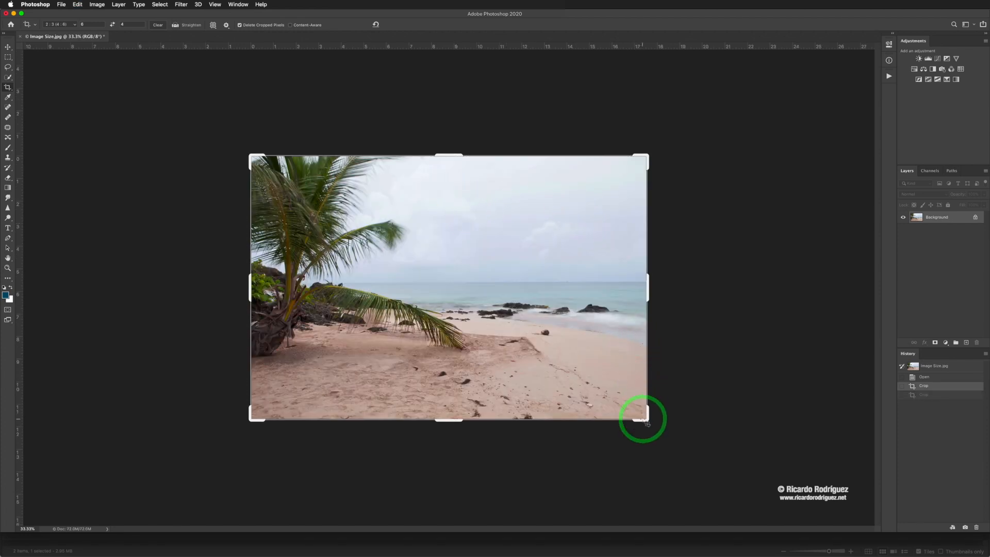
drag(643, 416, 591, 400)
double_click(565, 347)
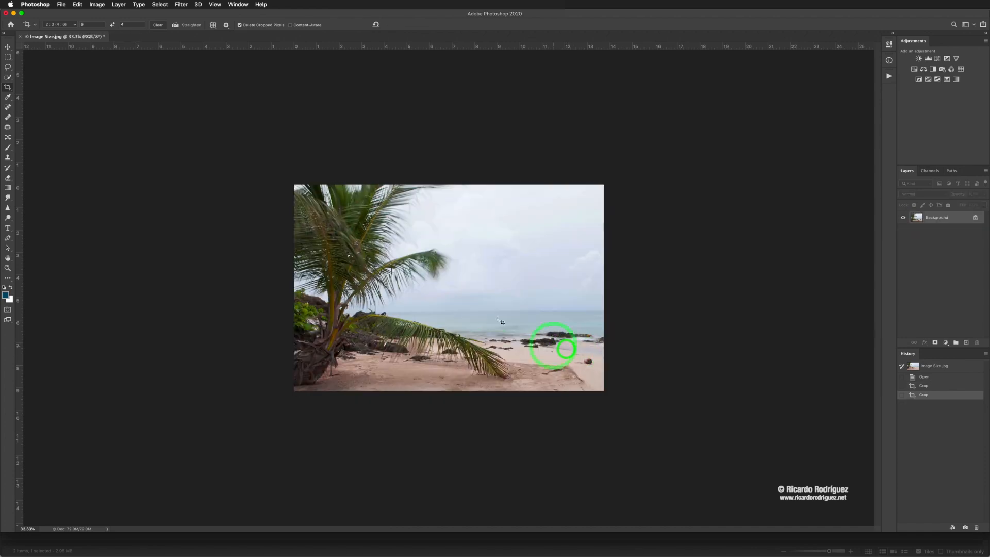
click(478, 263)
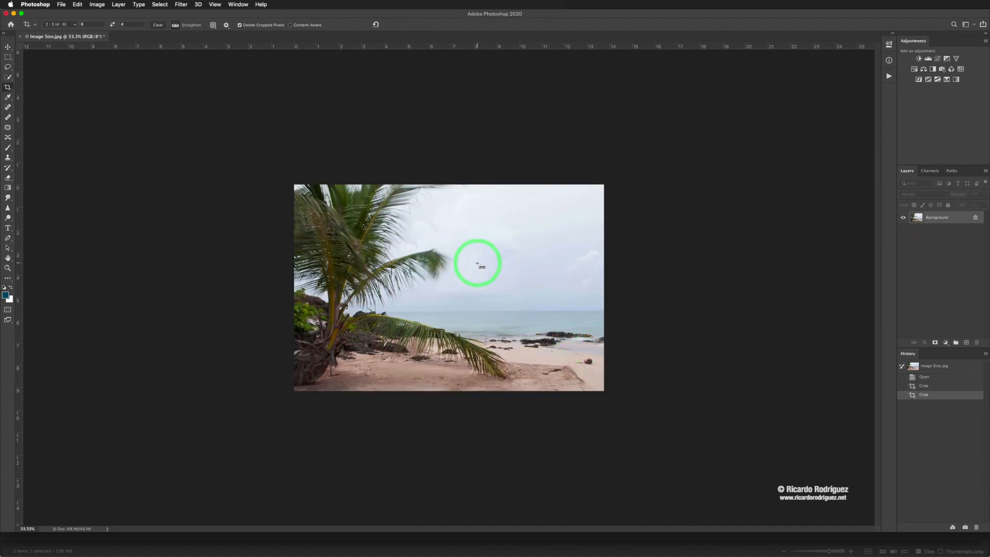
Set the image size to 6 inches wide at 300 pixels per inch (1800 × 1200 px).
key(super+alt+i)
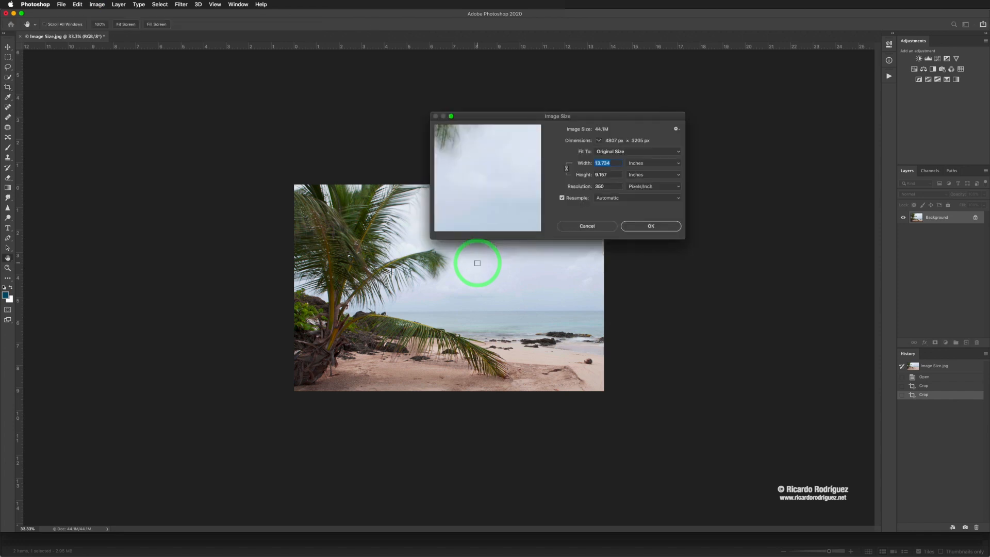
drag(576, 116, 726, 118)
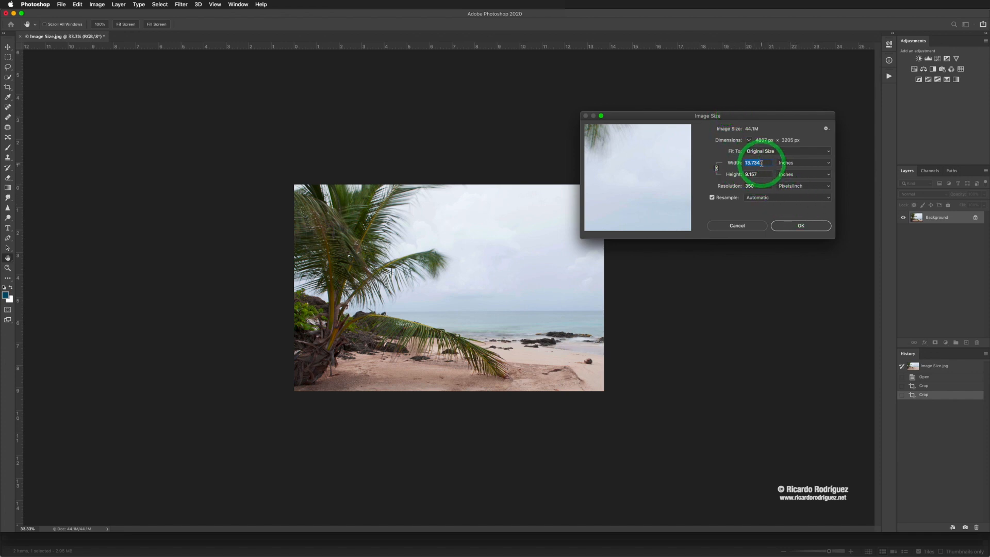
text(6)
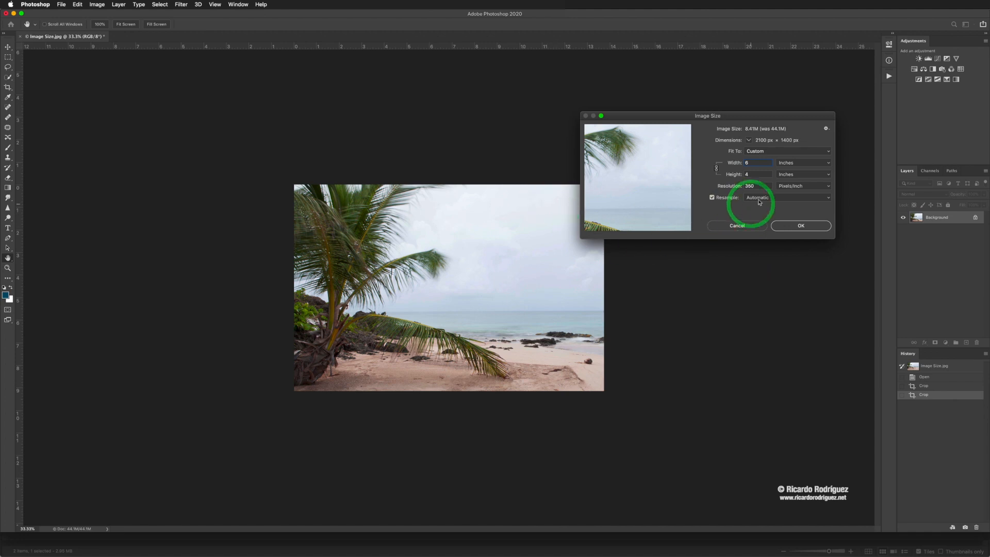
double_click(748, 186)
text(300)
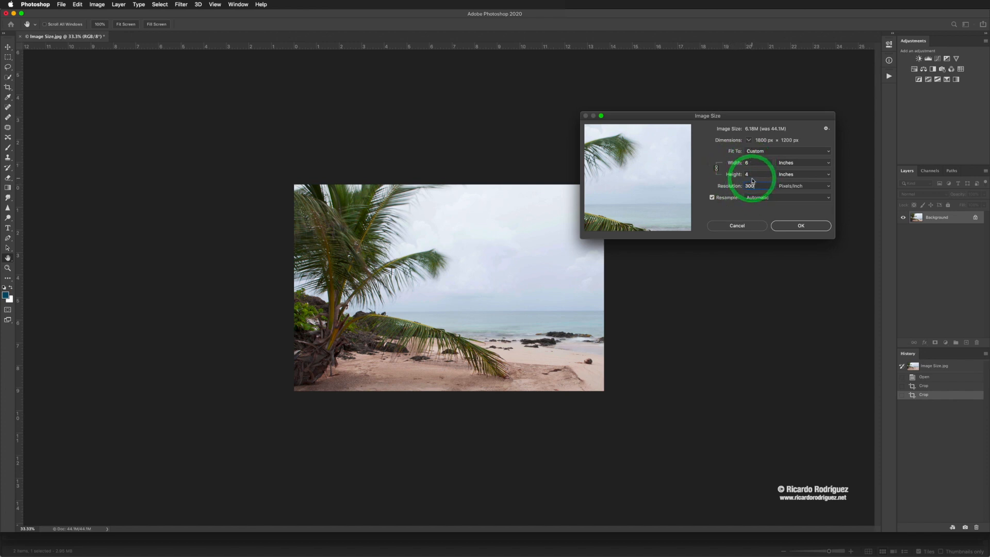
click(799, 227)
Choose File > Save As, which proposes Image Size.jpg as a JPEG.
key(c)
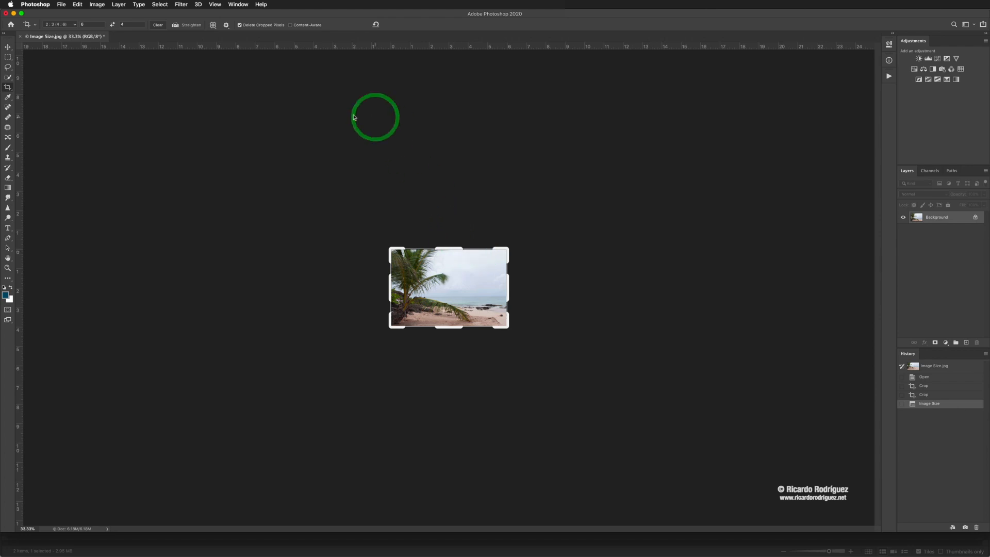
click(61, 6)
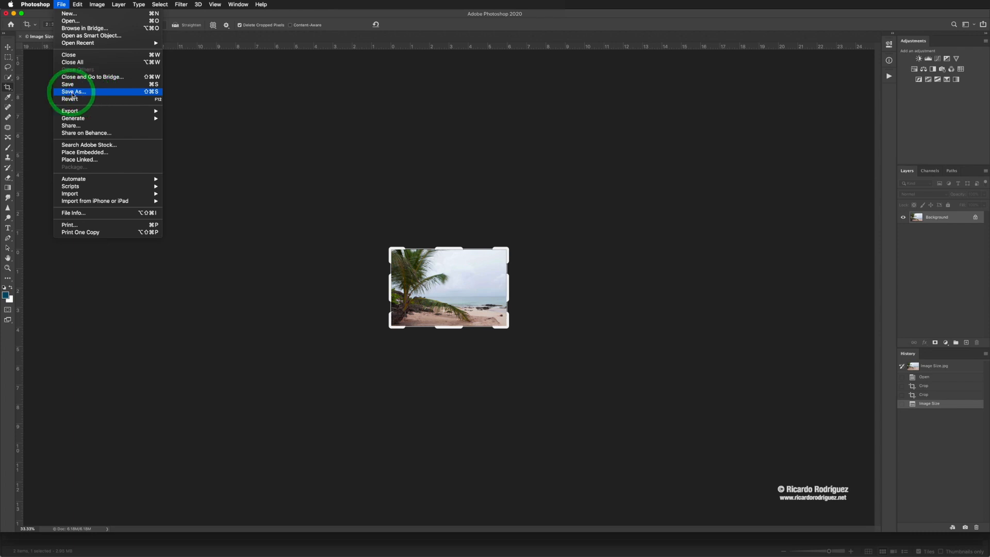
click(74, 92)
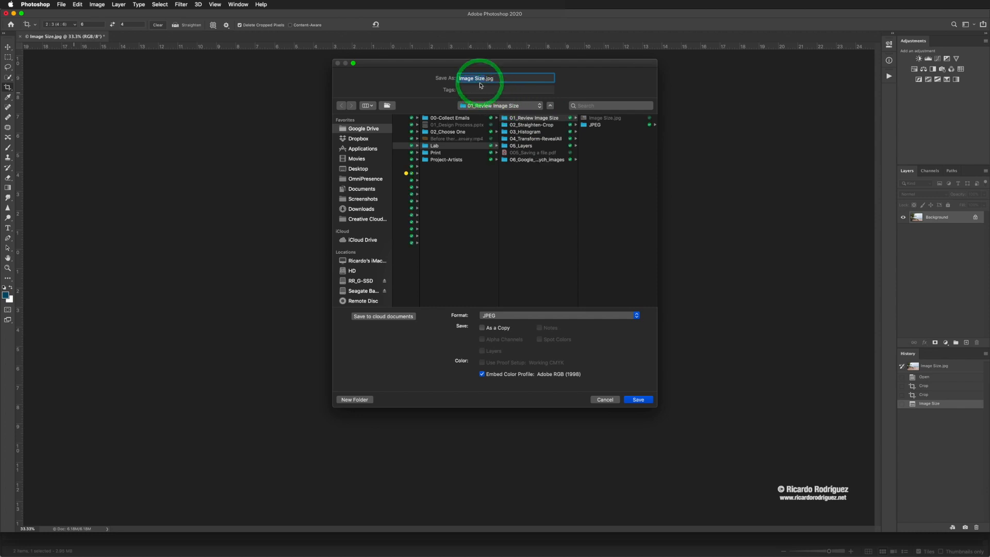
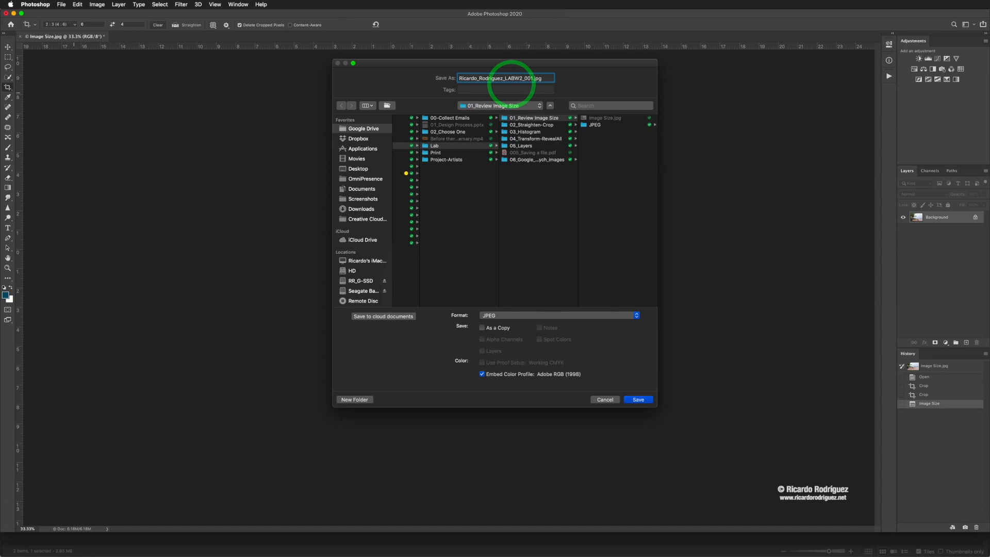
Type a new JPEG file name, edit its middle and ending number, then cancel without saving.
click(514, 78)
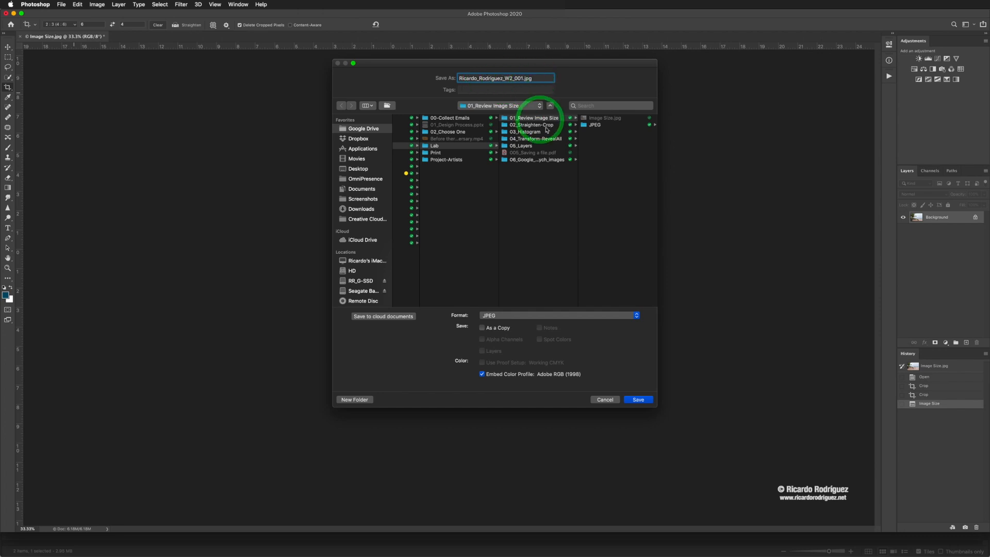
click(523, 78)
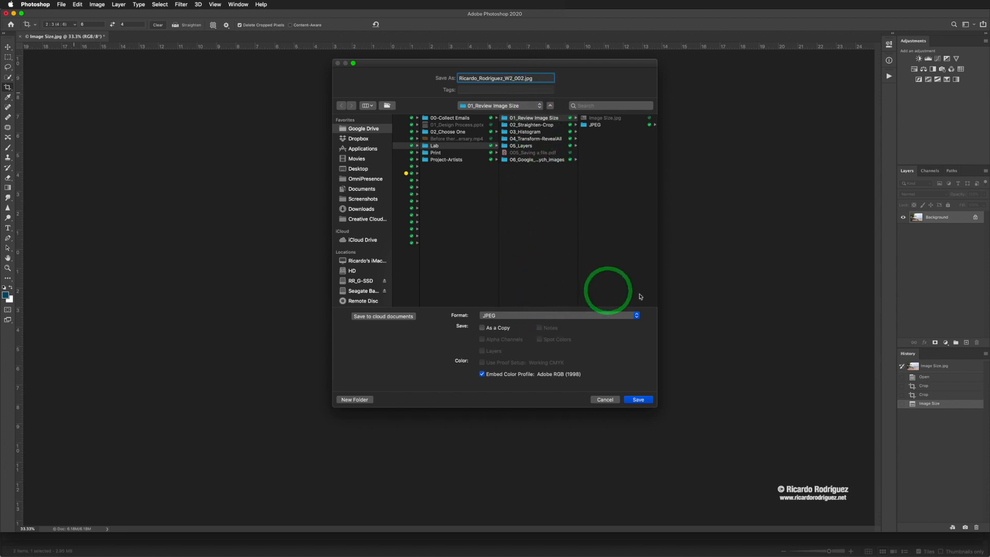
click(605, 400)
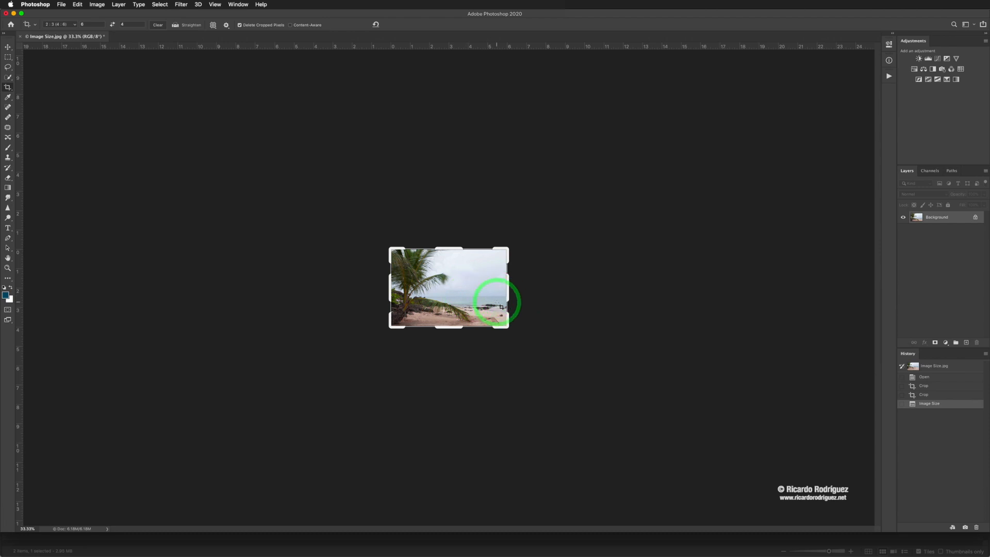
Undo the resize, float the History panel, and step back to the original Open state.
click(62, 5)
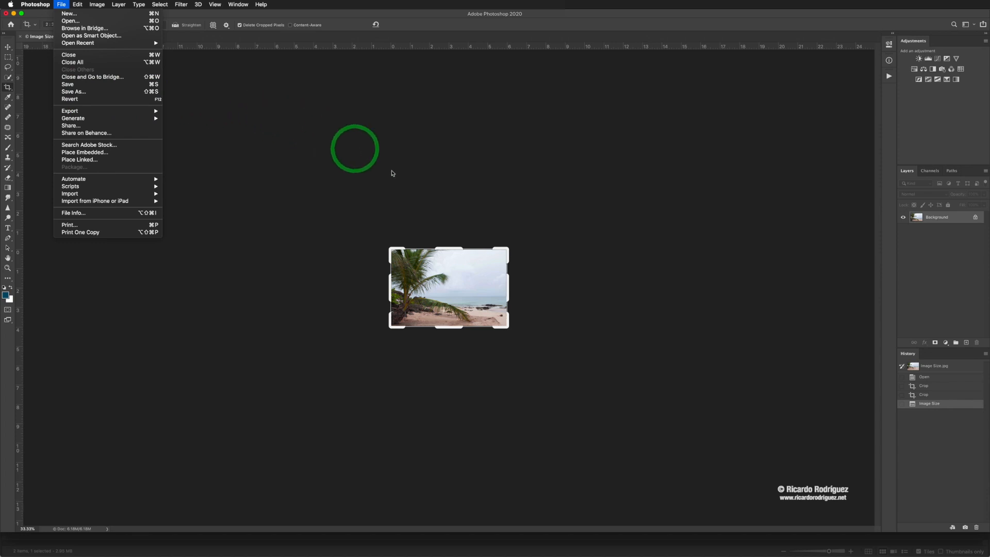
click(410, 172)
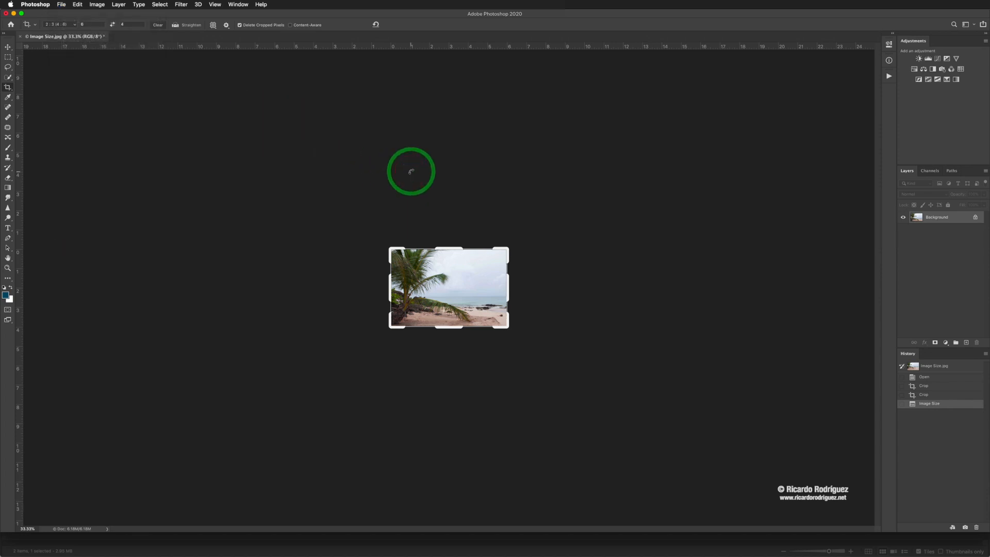
key(super+z)
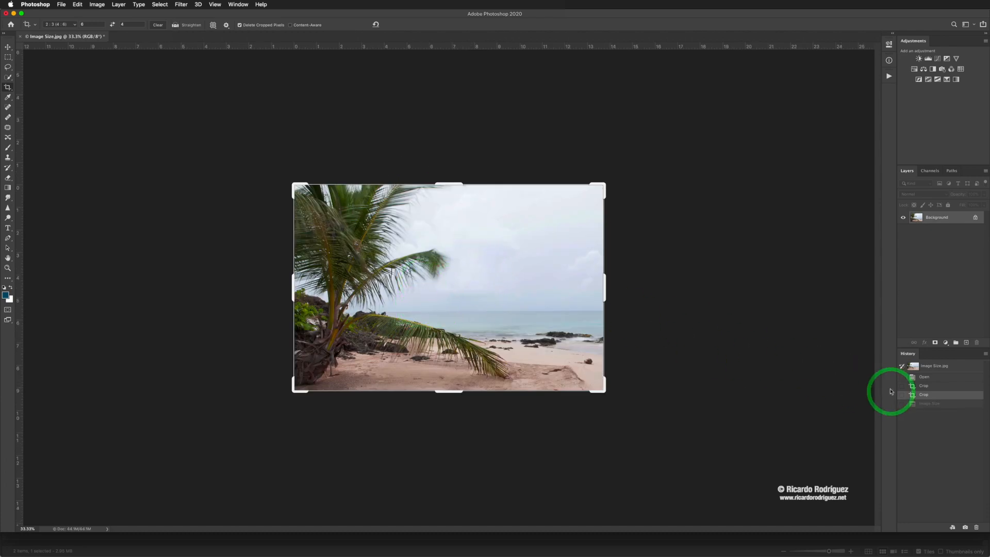
drag(906, 354, 640, 106)
click(663, 127)
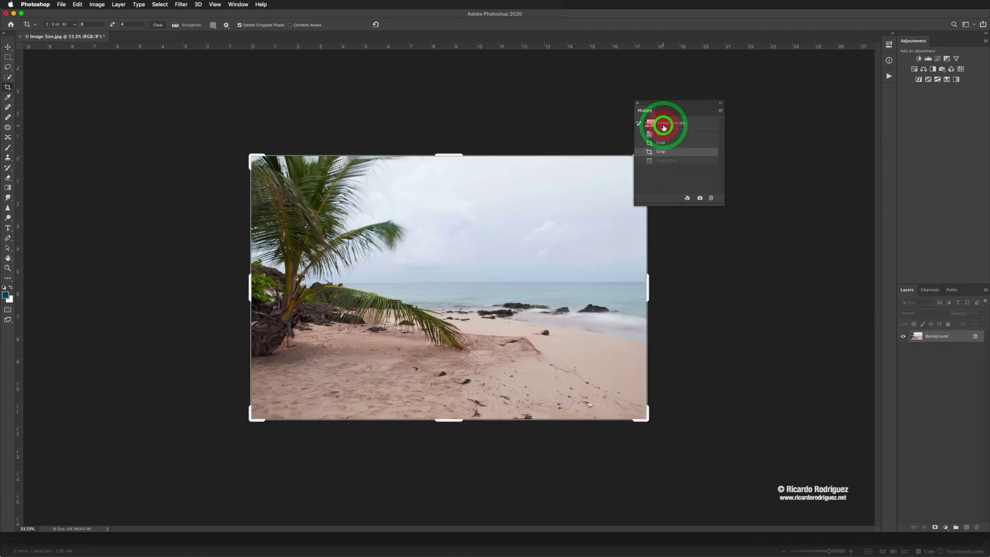
click(660, 134)
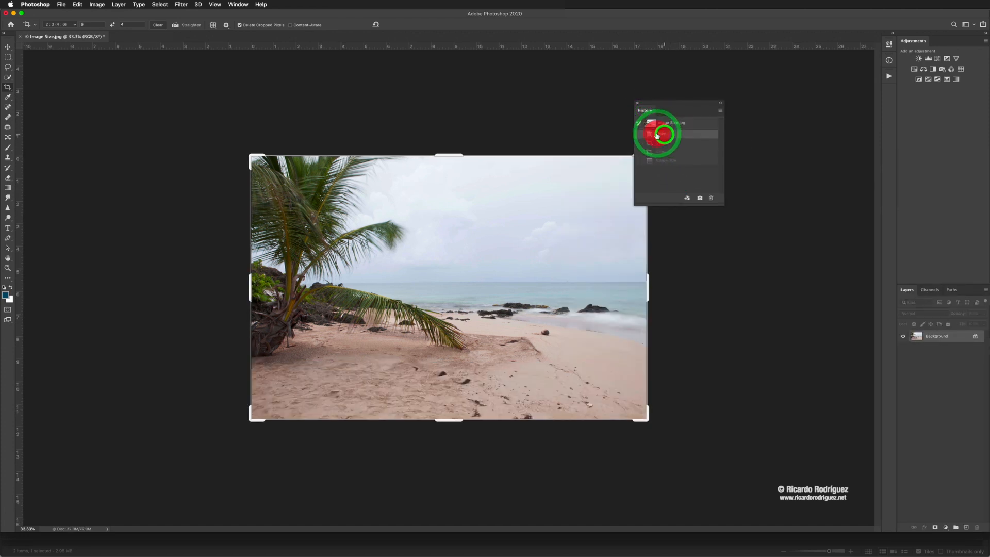
click(684, 125)
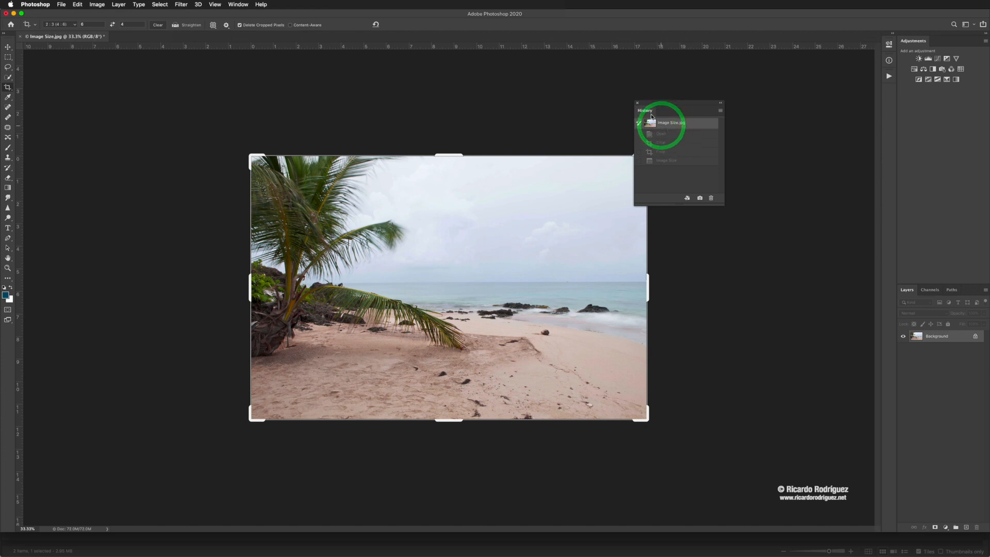
Move the History panel off the photo and step through Image Size and Crop back to Open.
drag(645, 106, 460, 59)
click(238, 5)
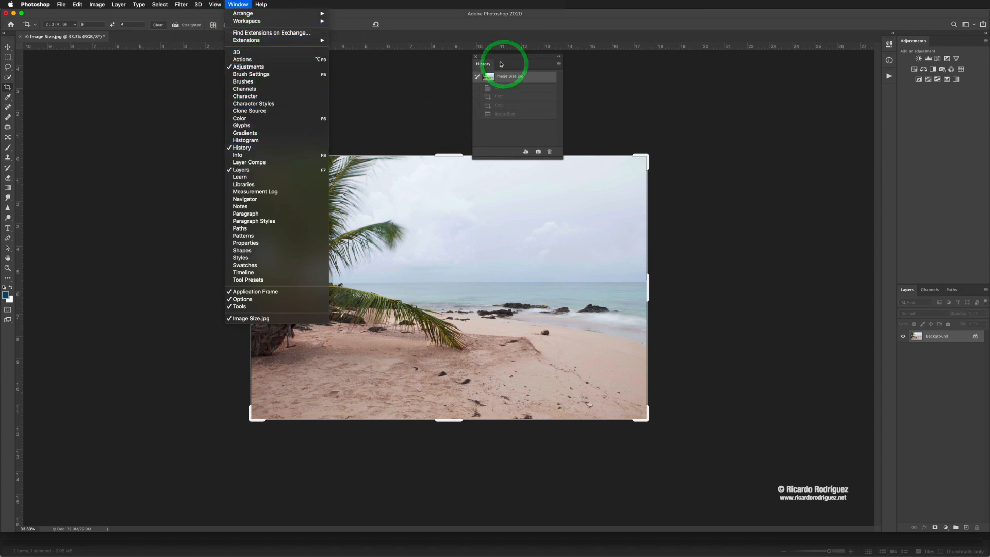
click(482, 63)
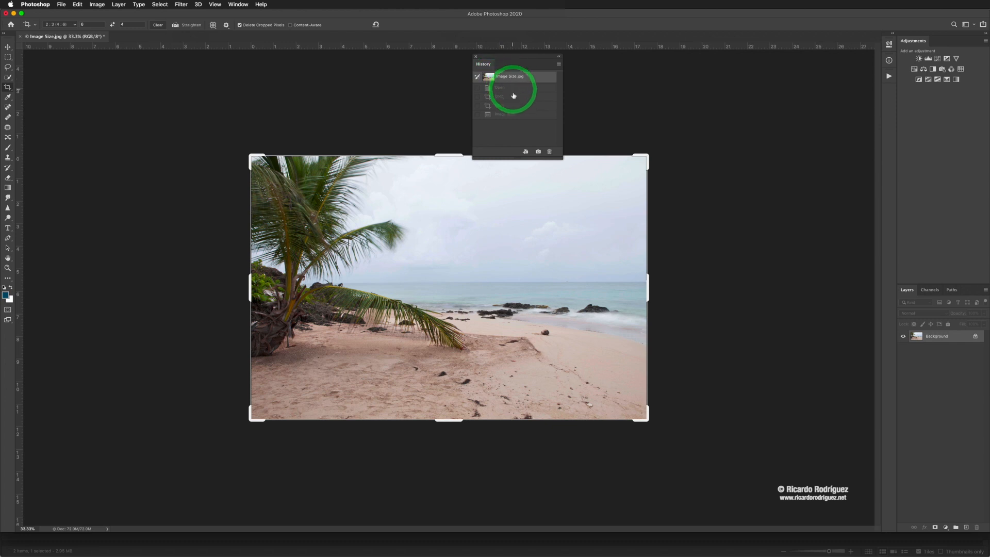
drag(490, 60, 700, 100)
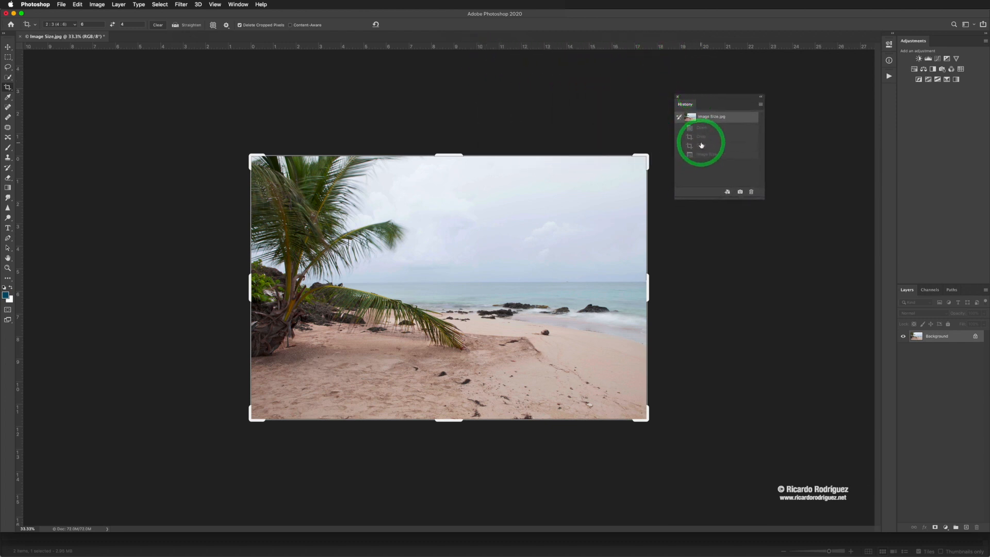
click(707, 153)
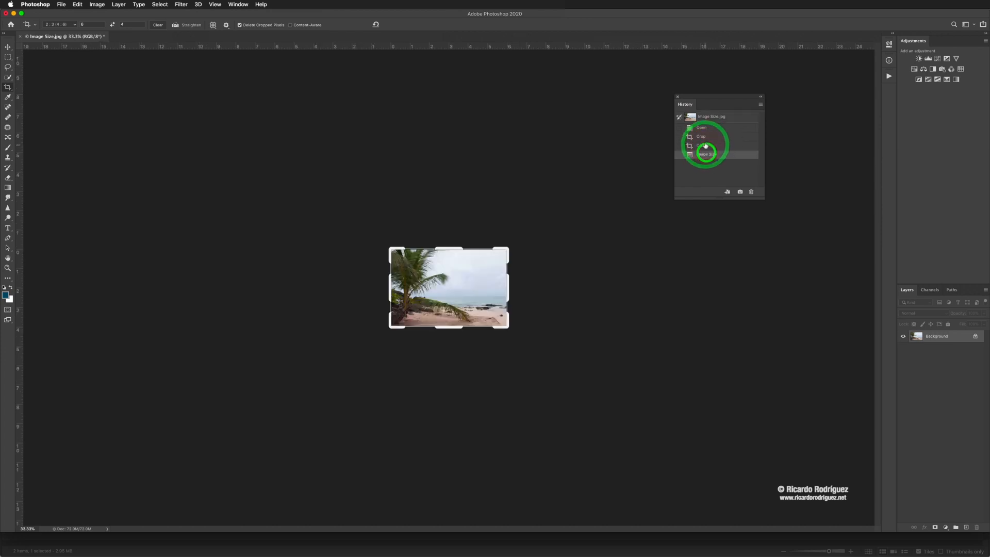
click(704, 145)
click(704, 139)
click(704, 129)
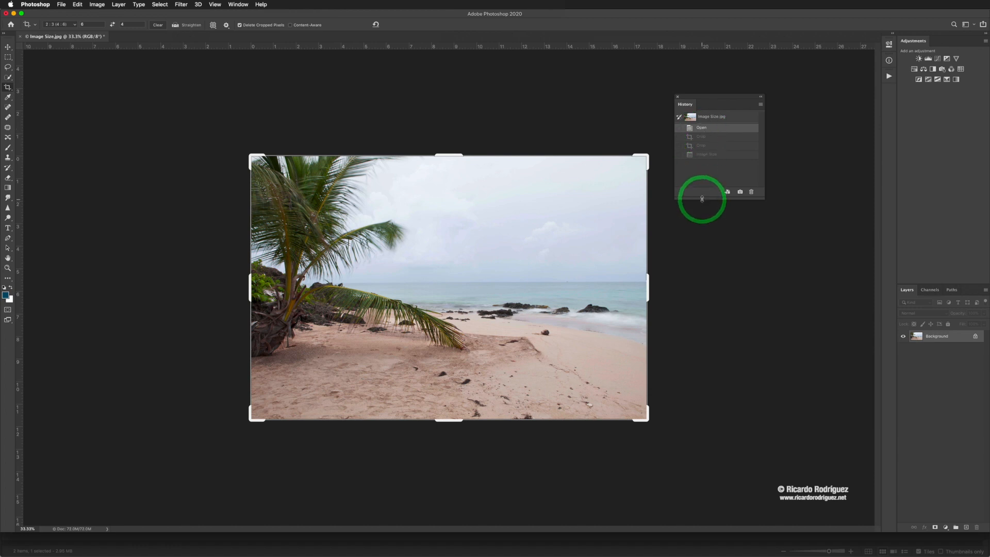
Lengthen the History panel by dragging its bottom edge down.
drag(701, 199, 691, 355)
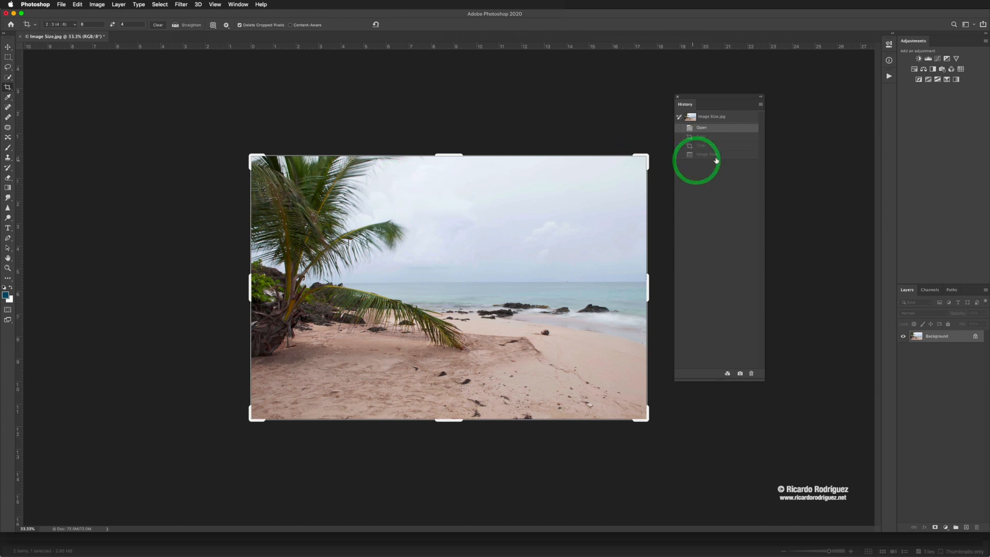
click(717, 130)
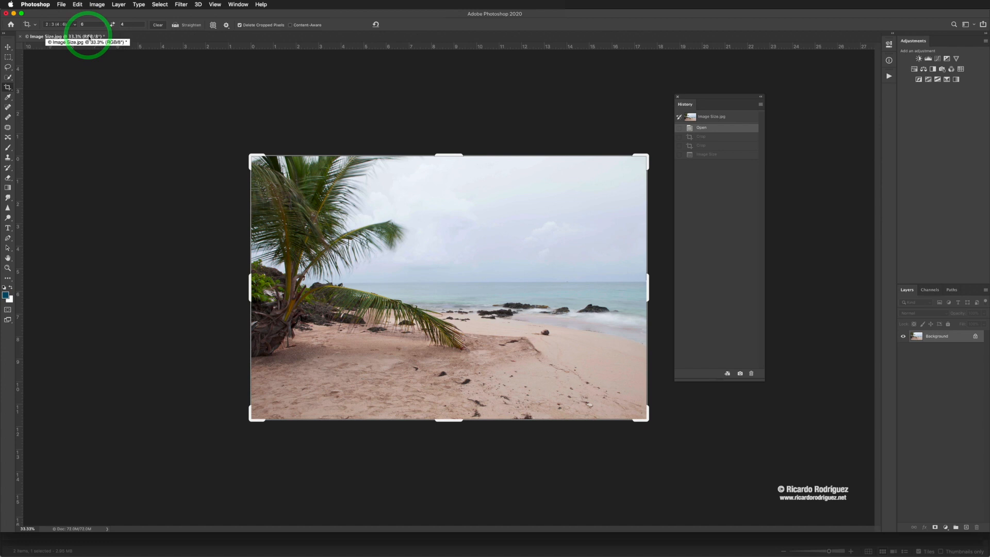
click(61, 4)
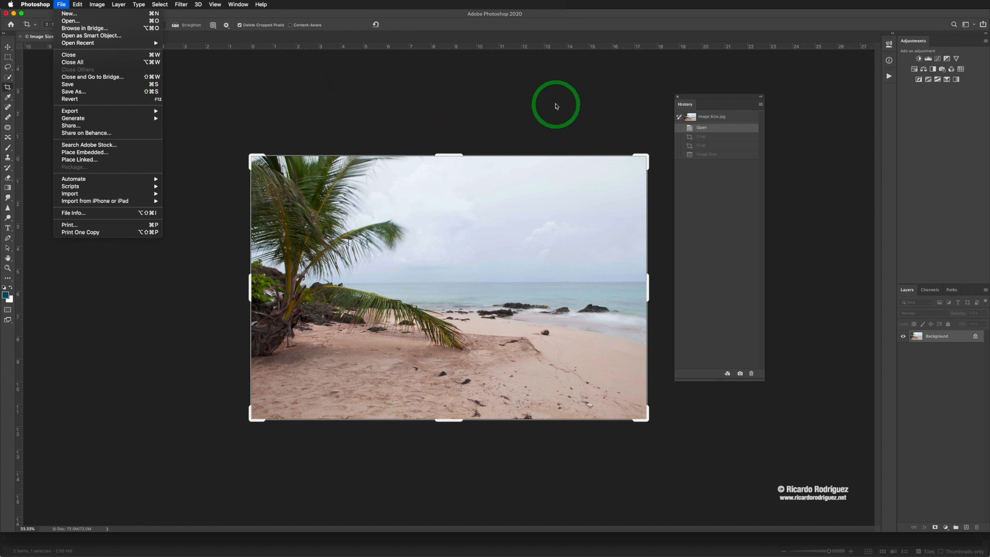
click(554, 103)
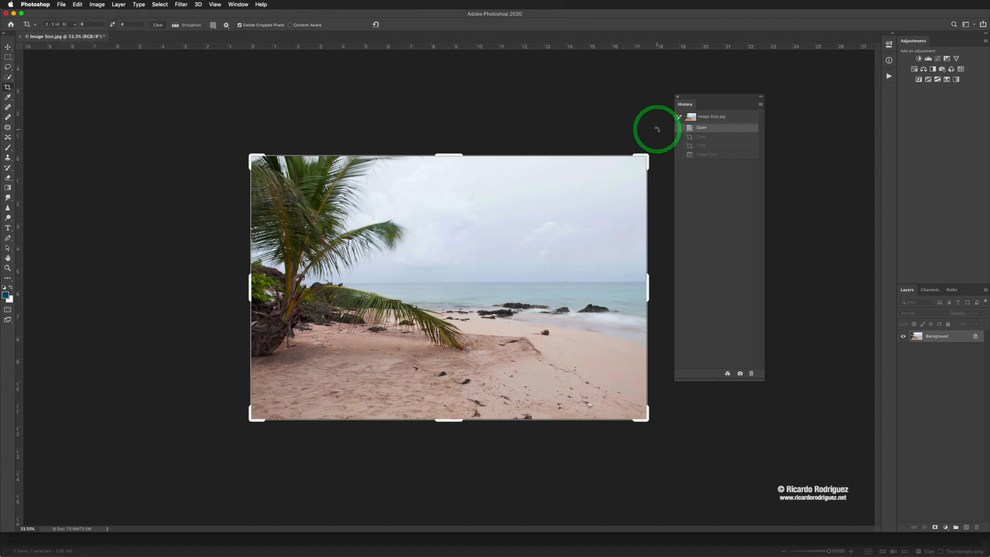
Reposition the History panel to the right of the photo.
click(695, 103)
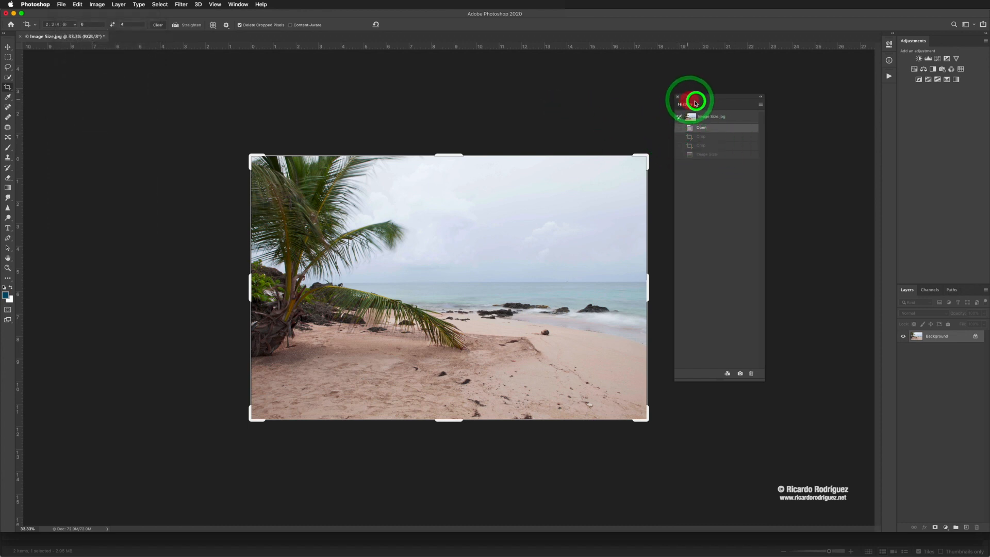
drag(695, 103, 671, 163)
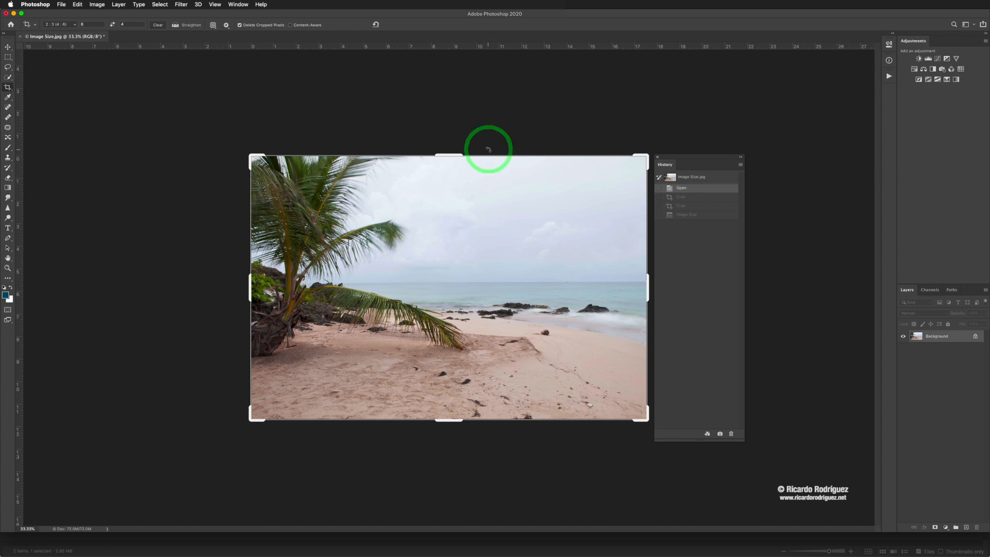
drag(670, 158, 704, 170)
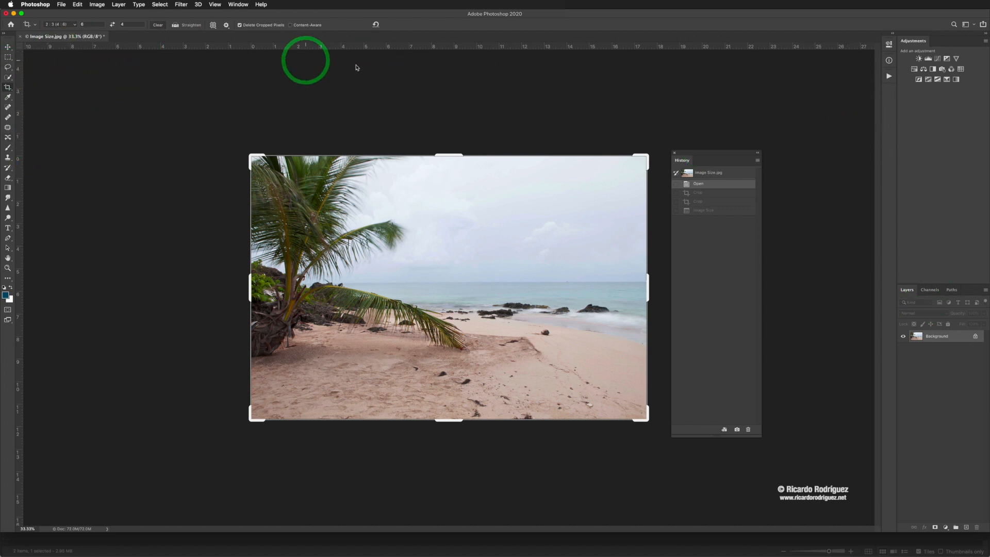
drag(715, 160, 706, 147)
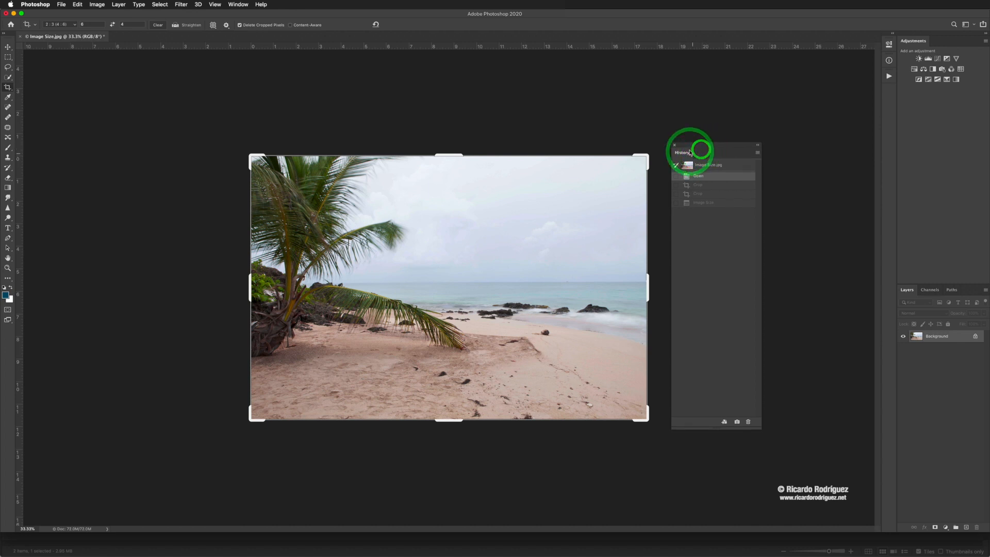
drag(688, 155, 719, 164)
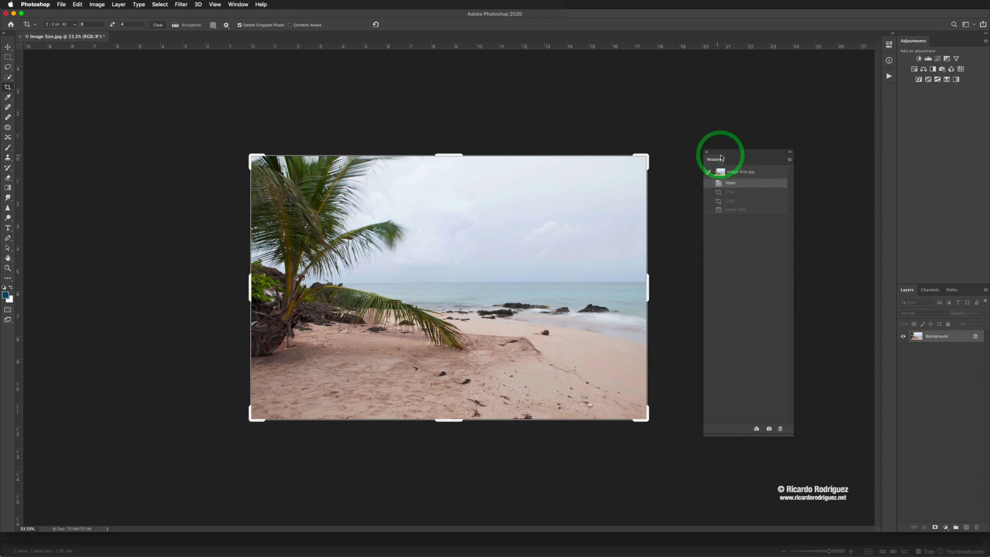
drag(718, 152, 724, 130)
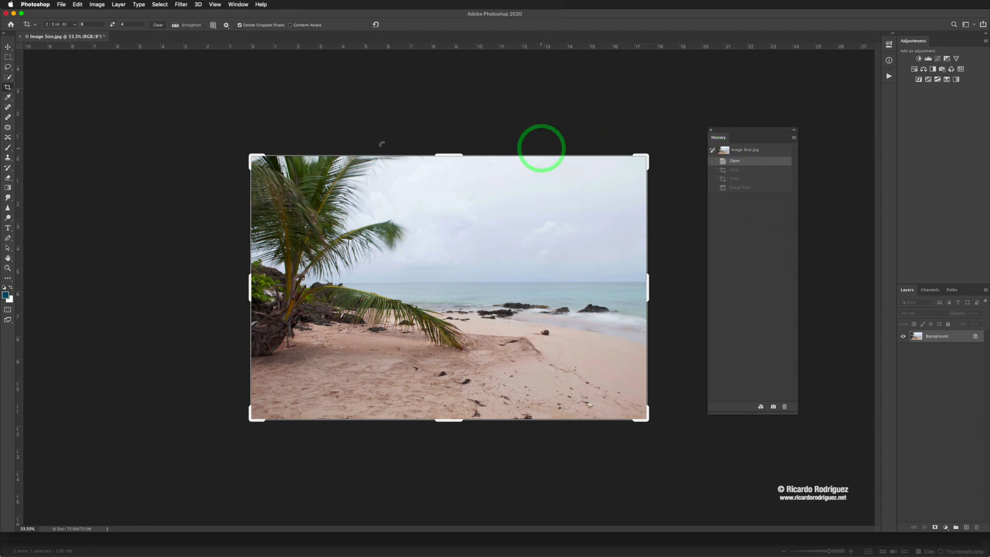
Close Image Size.jpg without saving and open Straighten-Crop.jpg from Bridge's 02_Straighten-Crop folder.
key(super+w)
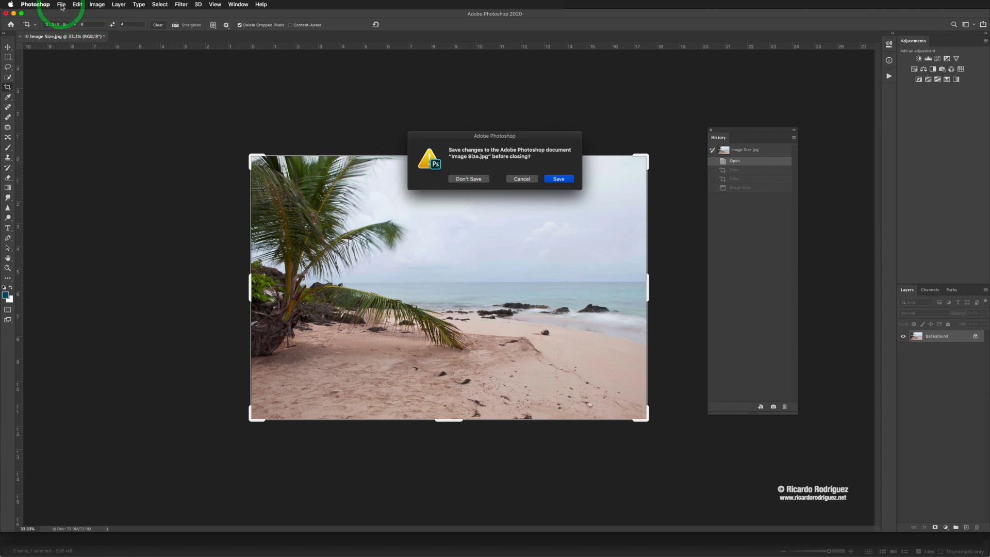
click(475, 180)
key(super+Tab)
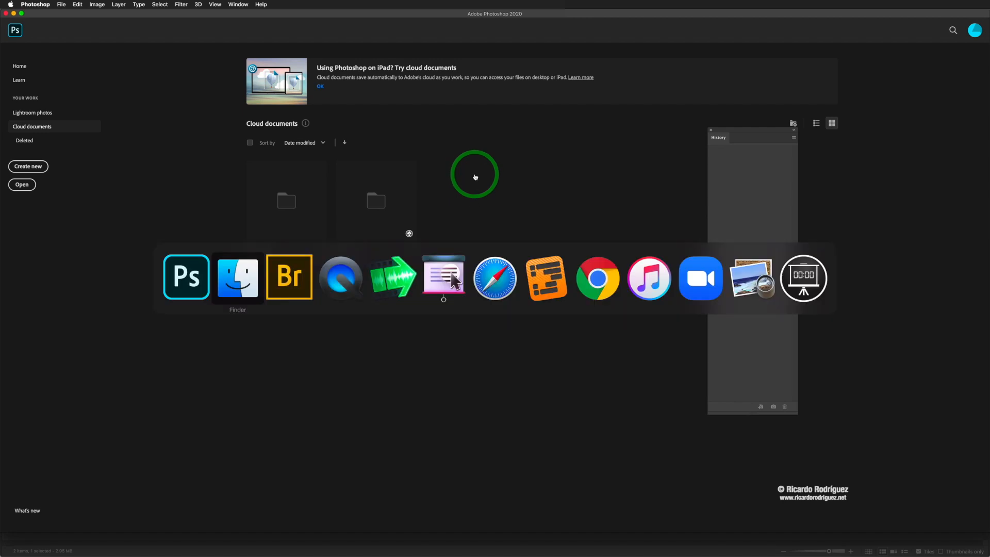
key(super+Tab)
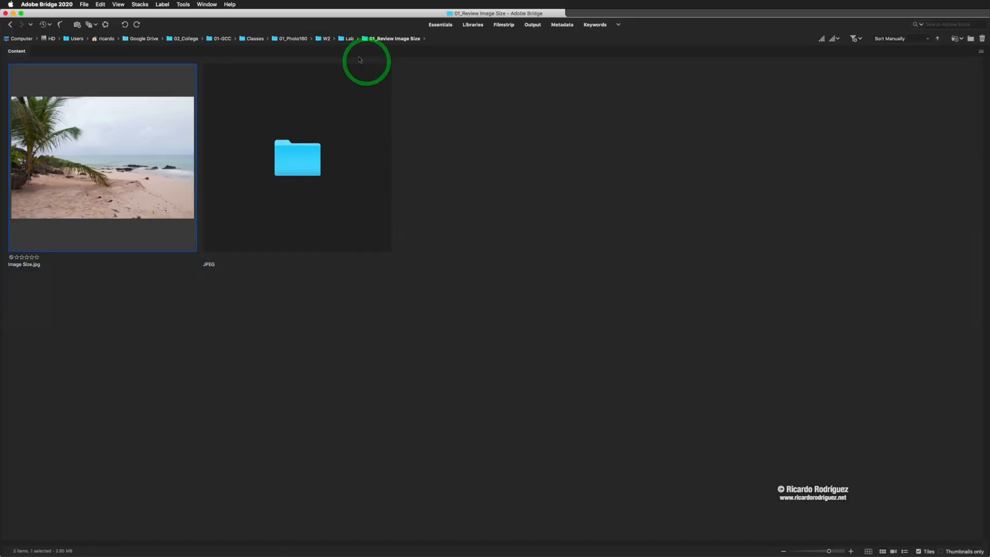
click(348, 39)
click(293, 154)
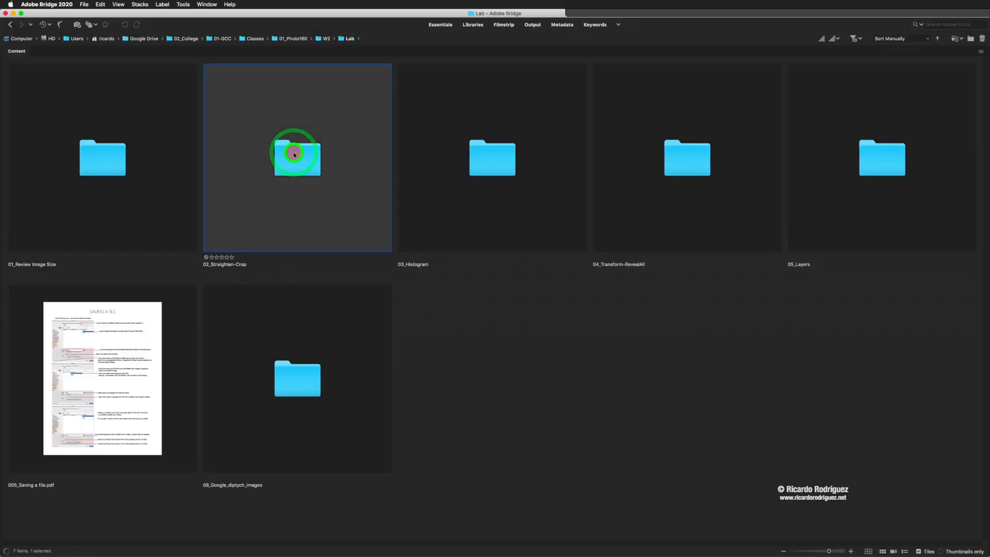
double_click(294, 154)
double_click(299, 154)
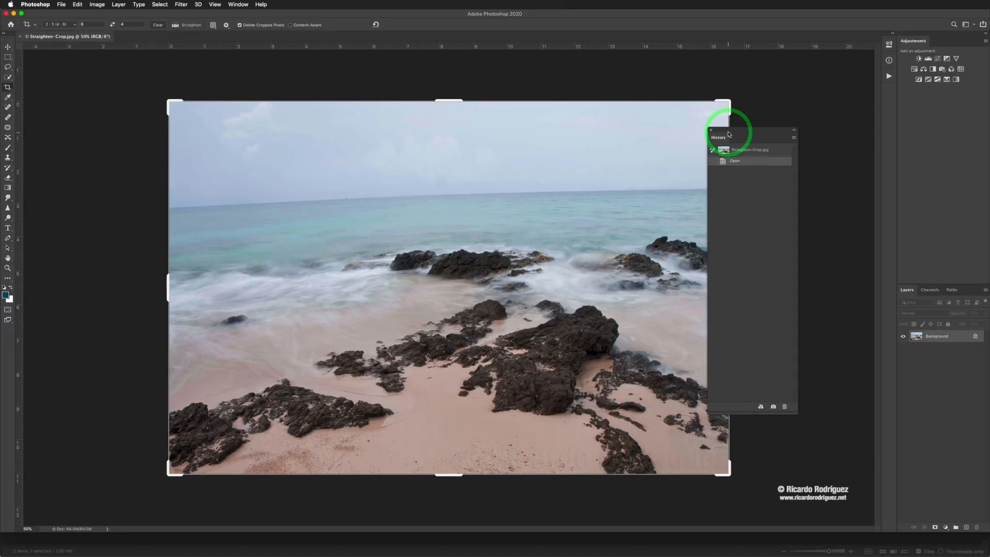
drag(728, 135, 816, 119)
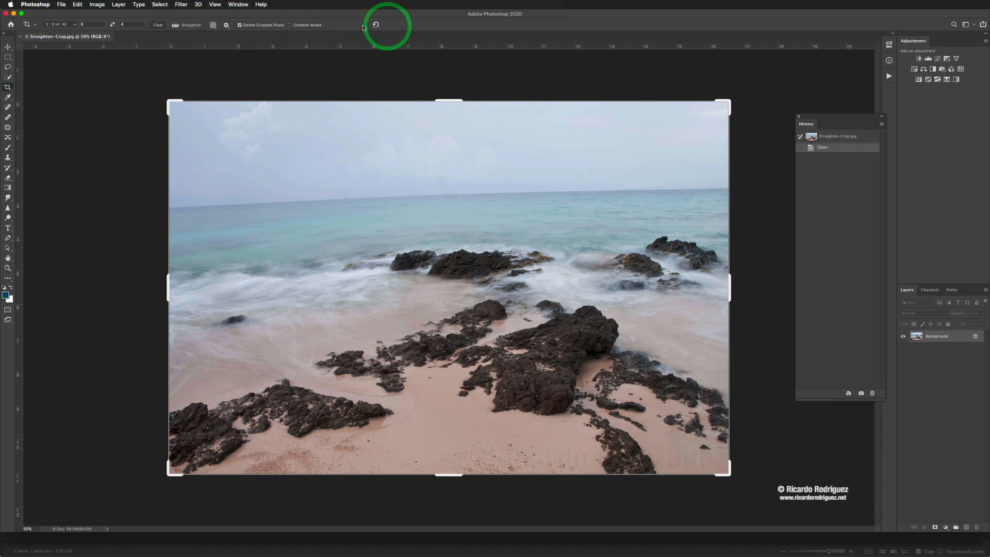
click(174, 24)
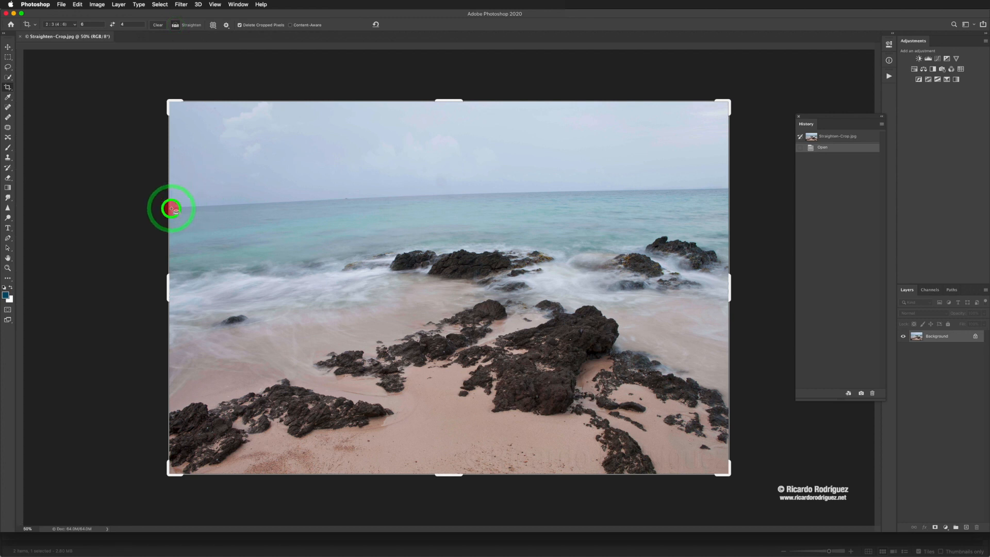
drag(174, 207, 724, 191)
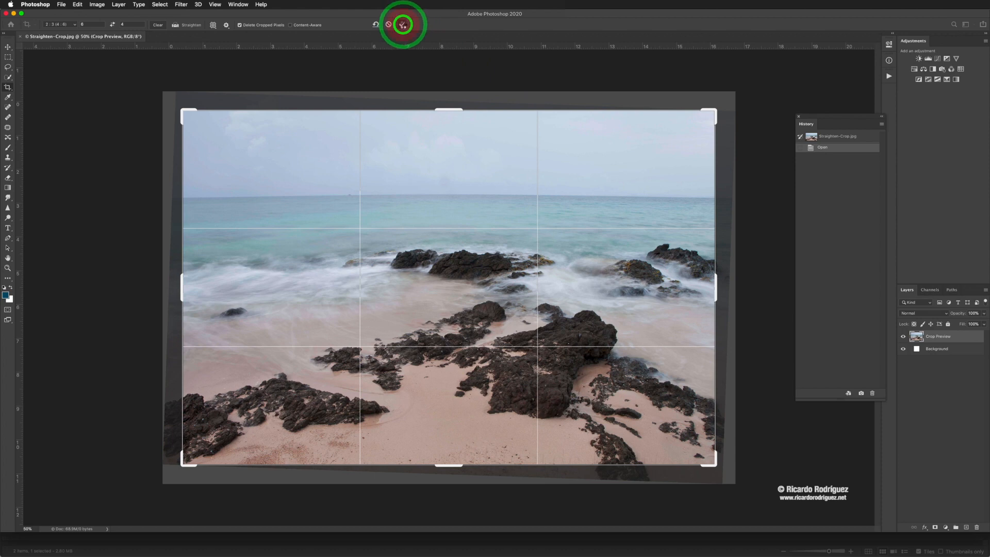
click(402, 24)
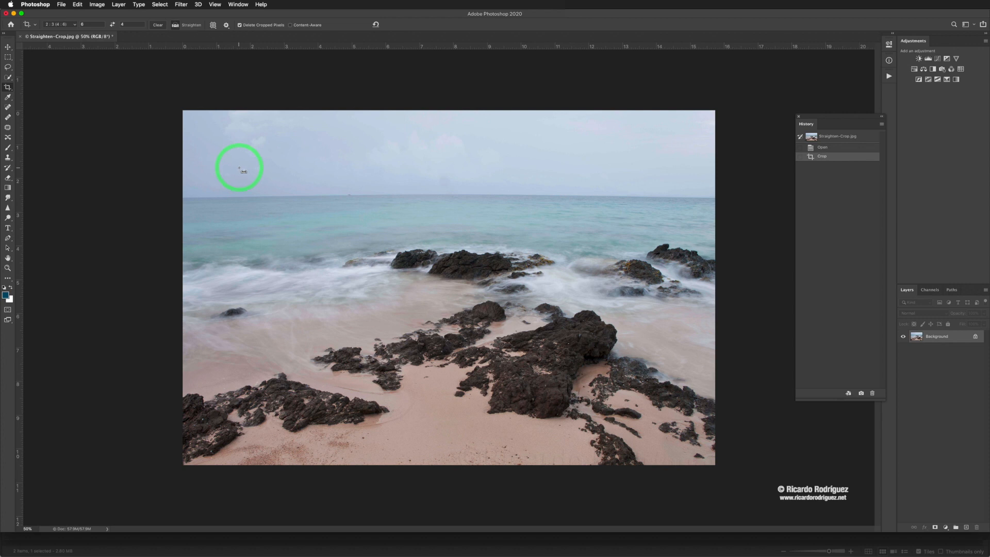
key(super+z)
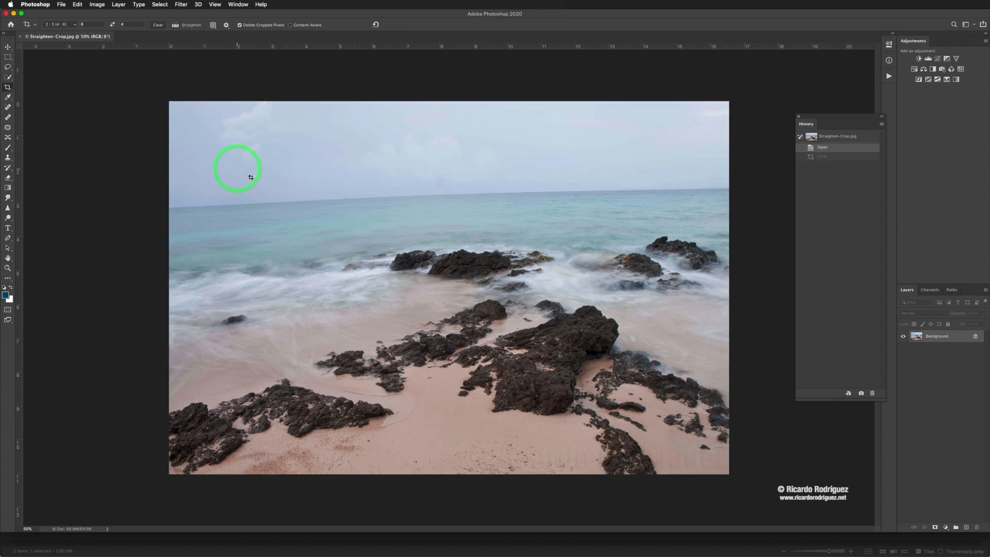
Trace the horizon with the Crop tool's Straighten option, then cancel that rotated crop preview.
click(9, 90)
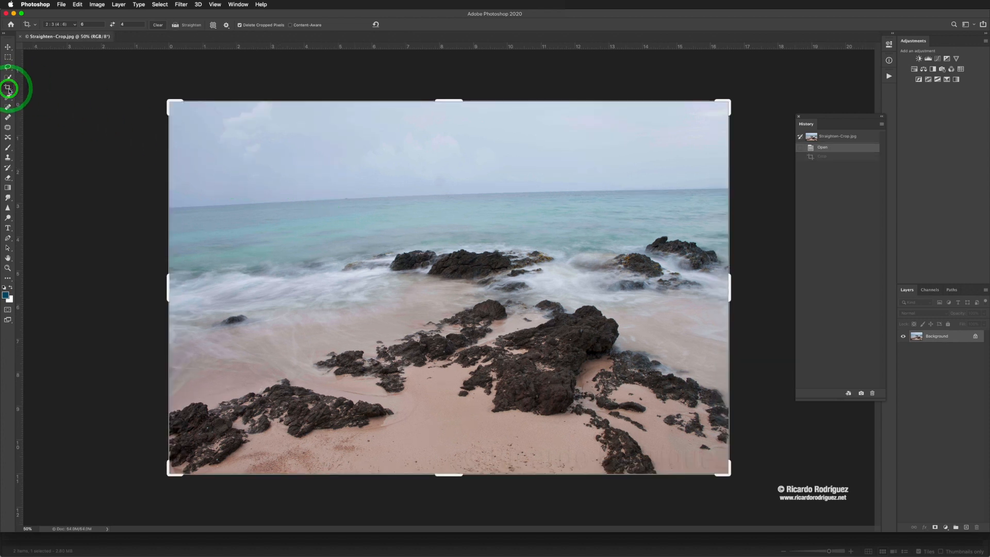
click(176, 27)
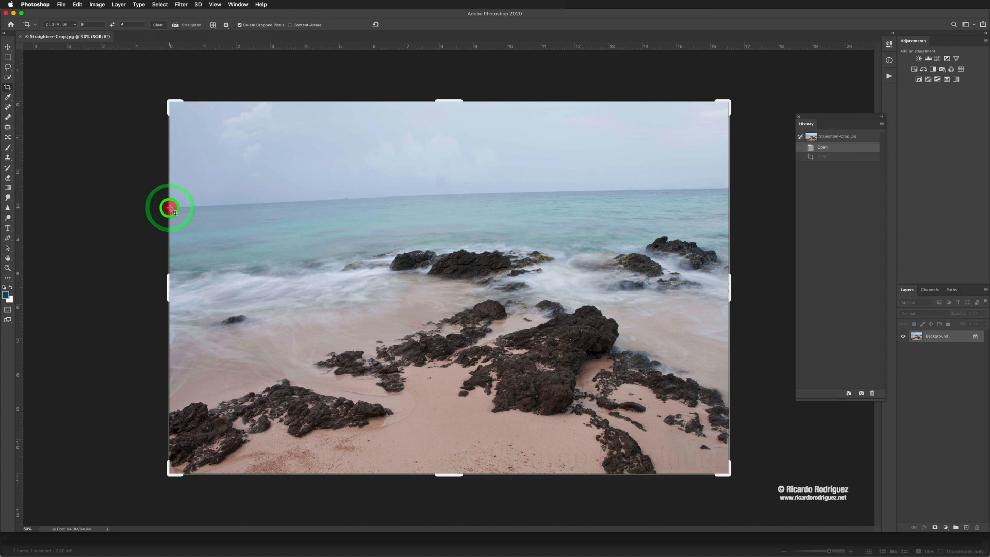
drag(170, 208, 442, 198)
click(390, 25)
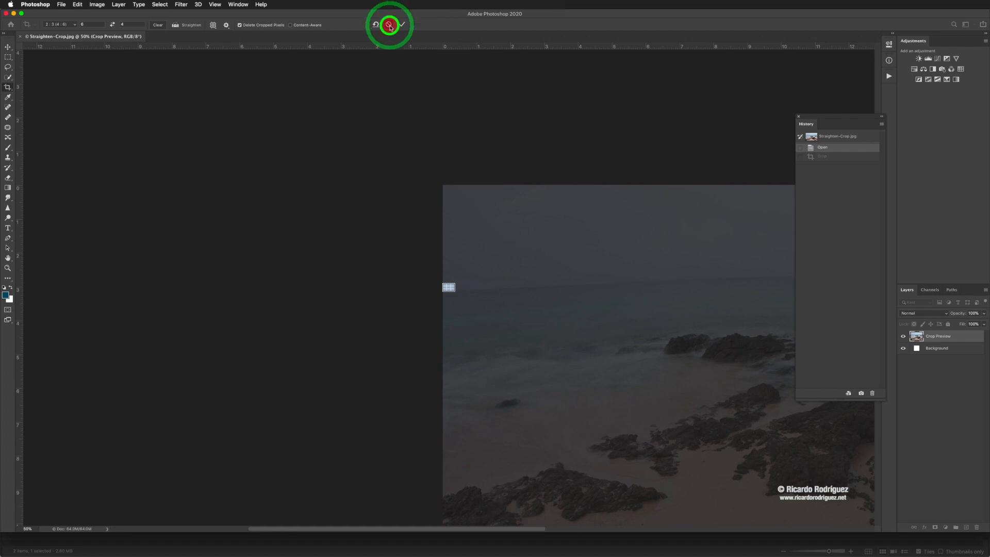
Retrace the horizon to level the photo by about 2.0° and commit the straightening crop.
click(175, 27)
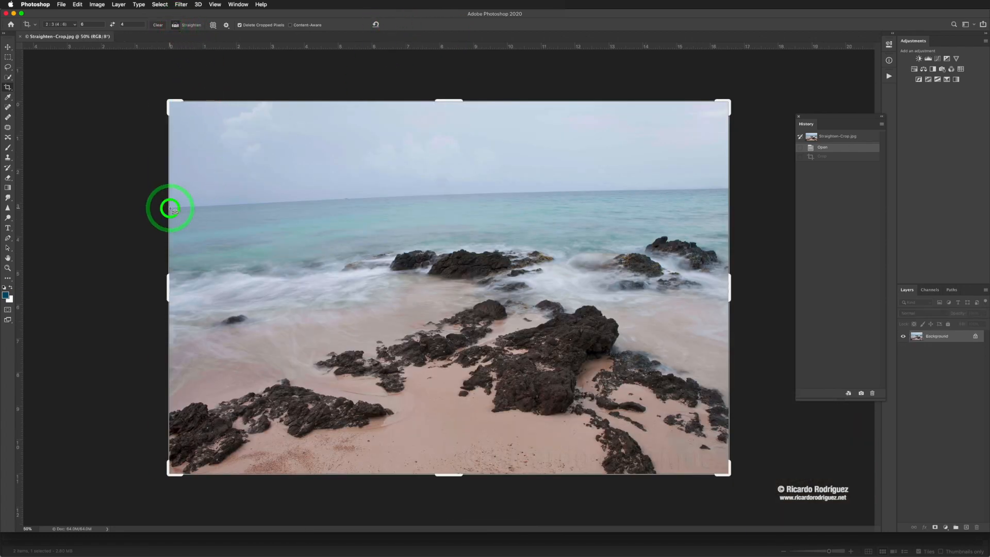
drag(170, 208, 730, 189)
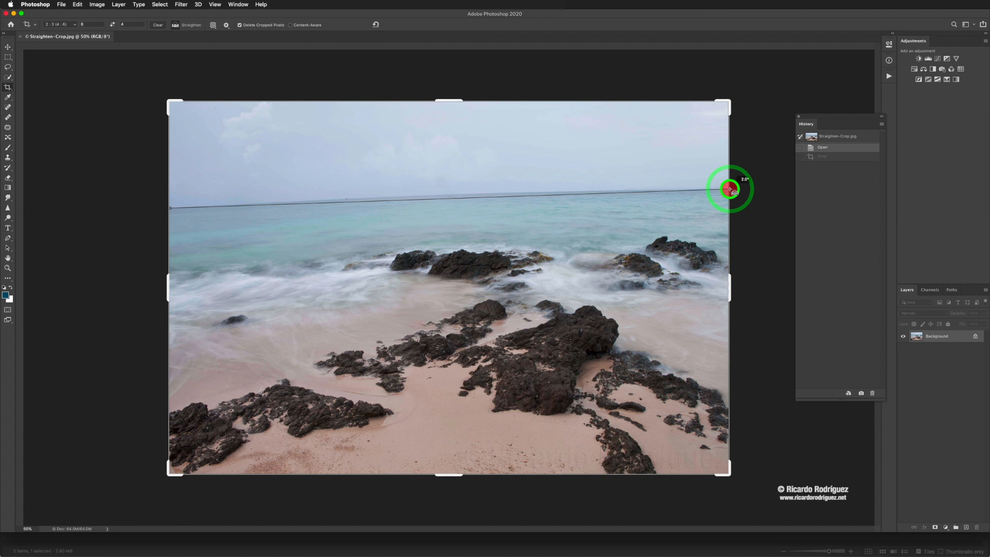
drag(730, 189, 730, 191)
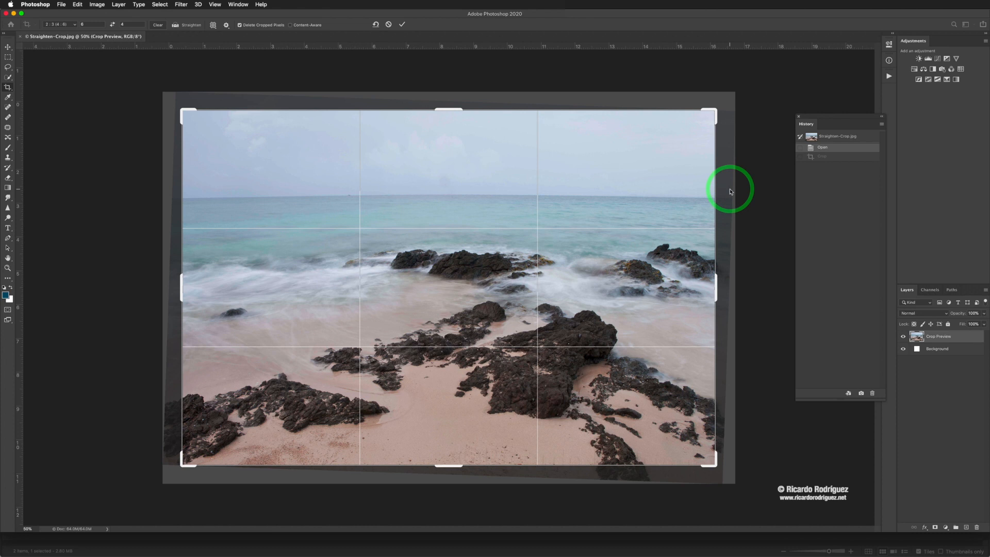
click(610, 206)
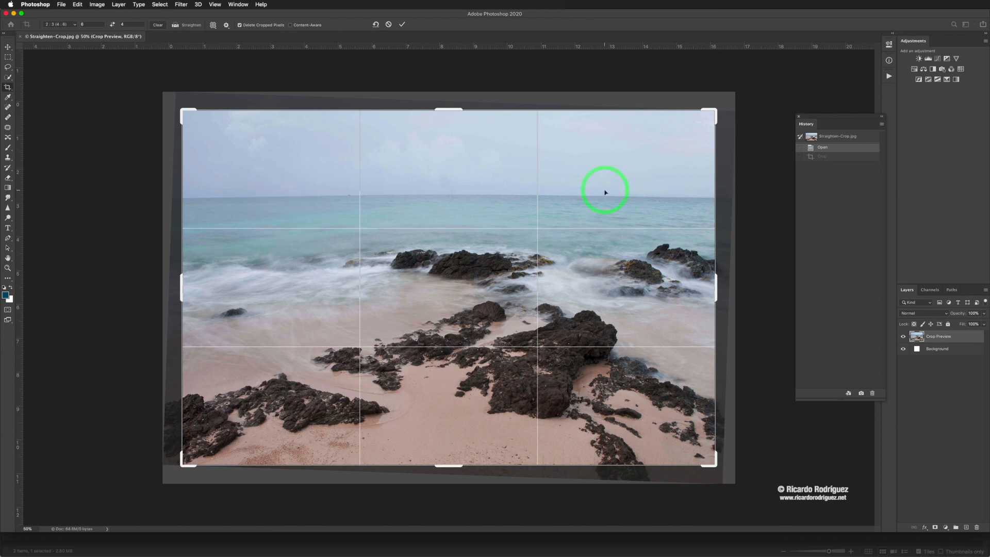
click(403, 25)
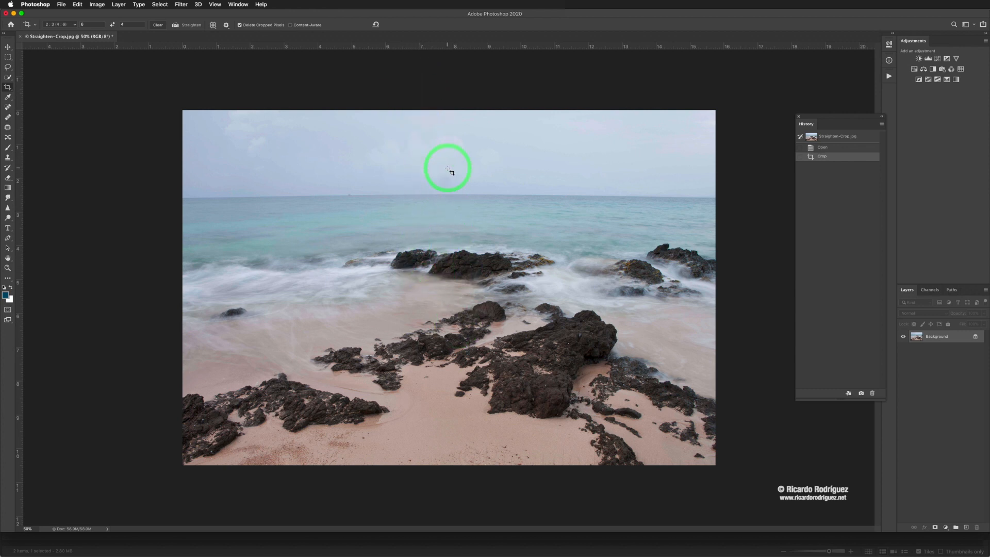
Revert the photo to its Open history state and uncheck Delete Cropped Pixels.
drag(209, 201, 529, 210)
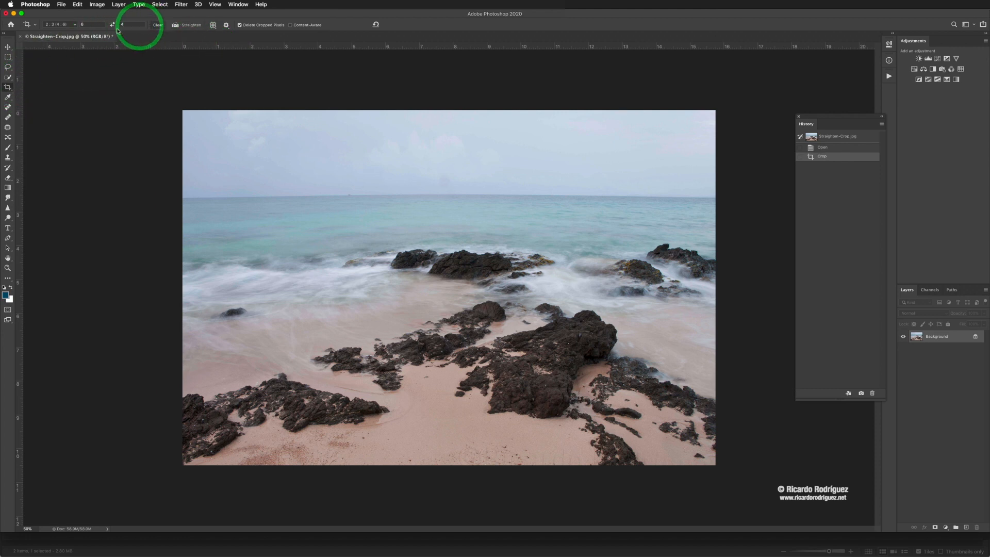
click(73, 27)
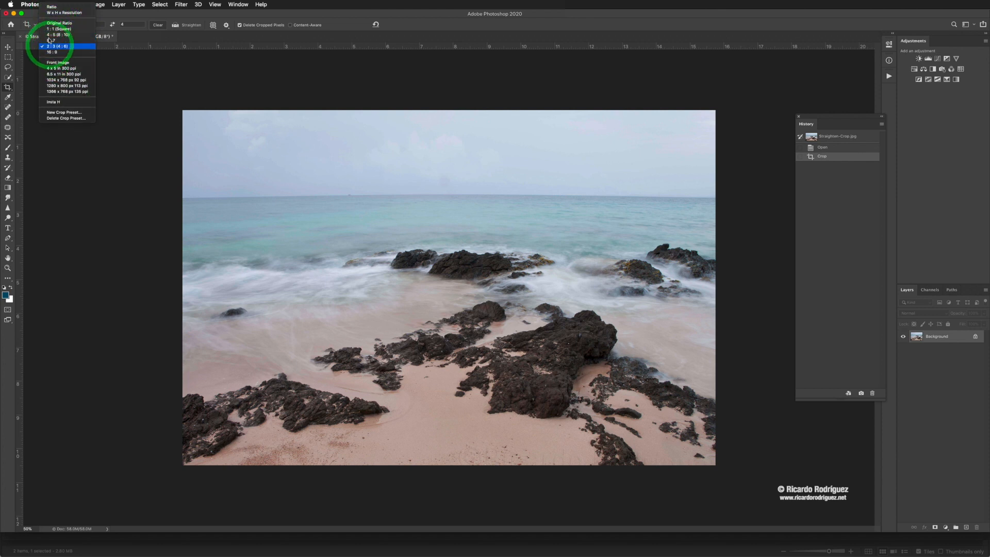
click(118, 15)
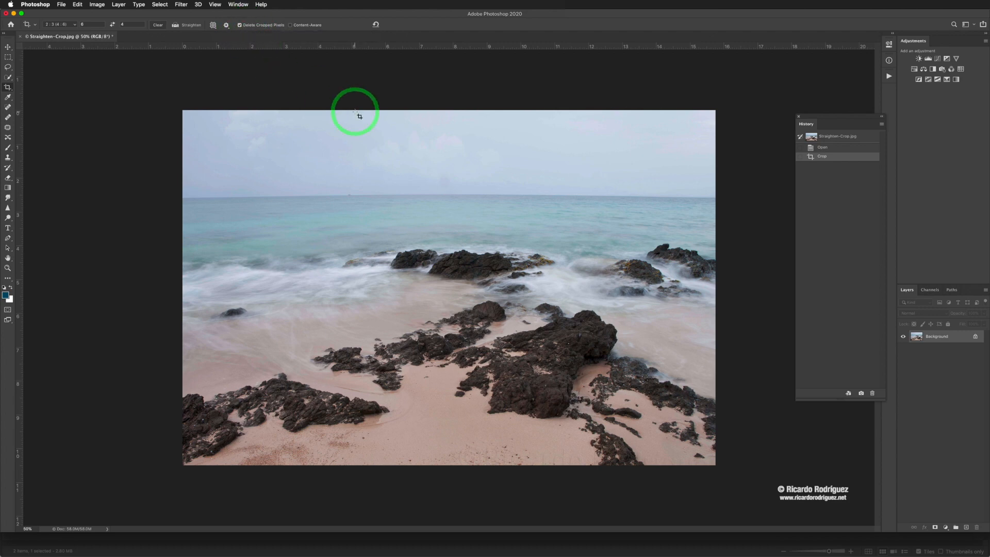
click(834, 148)
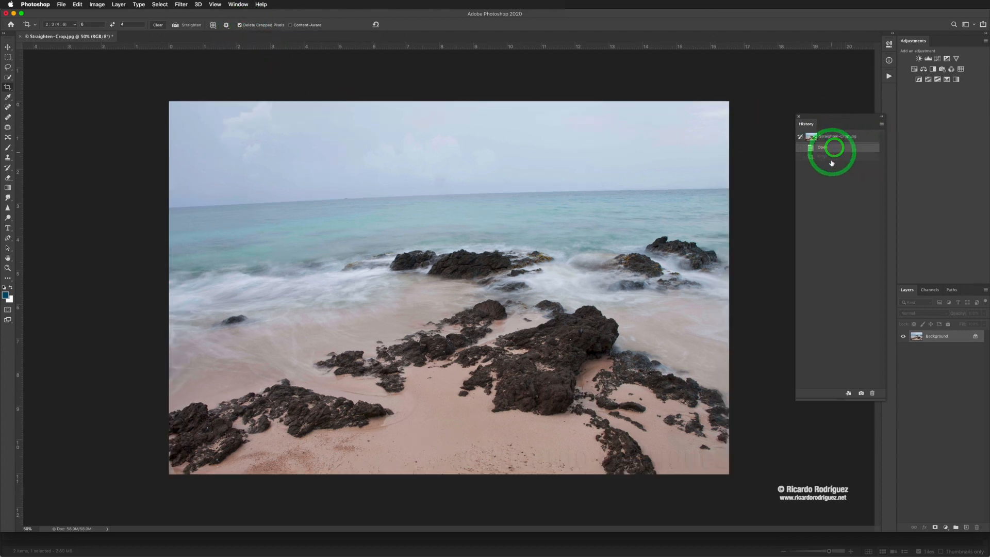
click(239, 26)
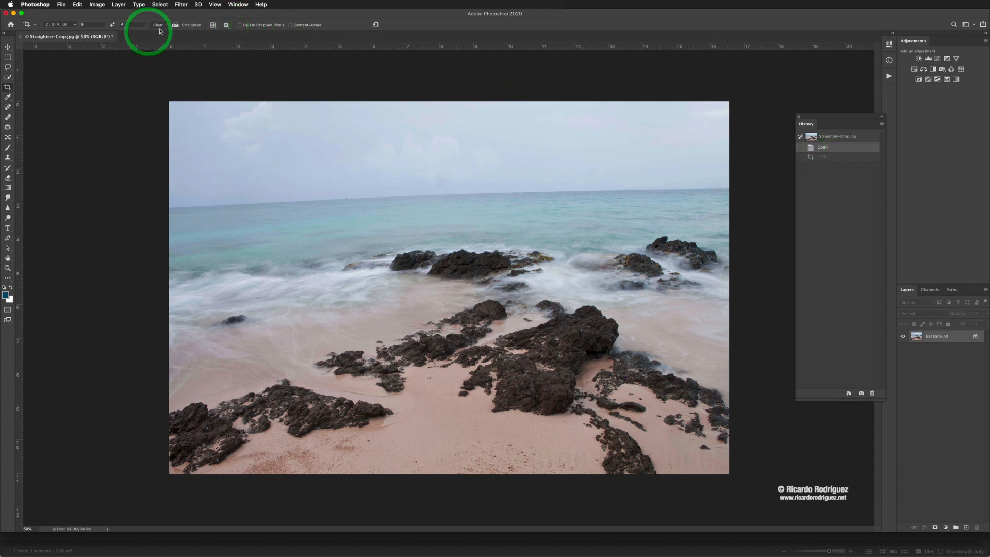
Straighten along the horizon and commit the crop, keeping the trimmed pixels.
click(175, 25)
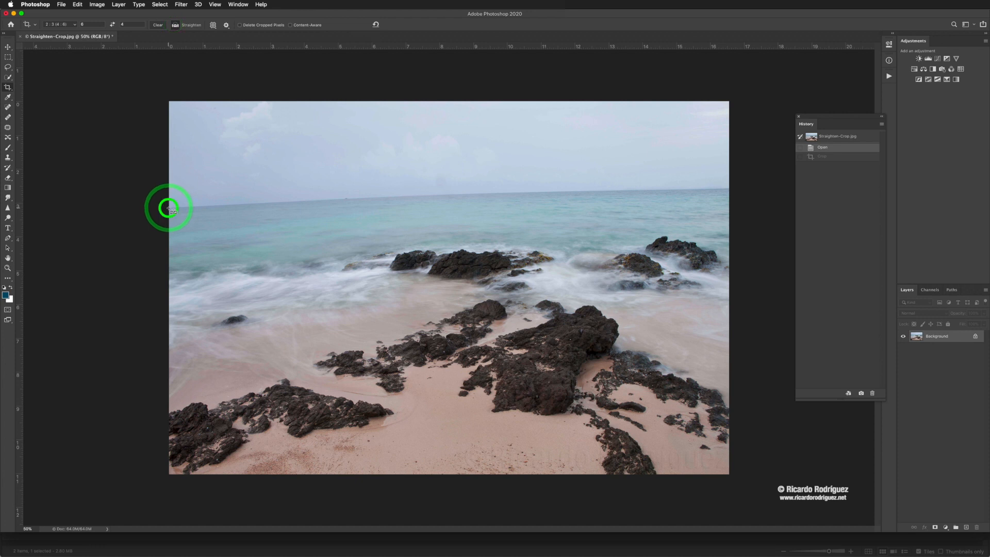
drag(169, 208, 724, 190)
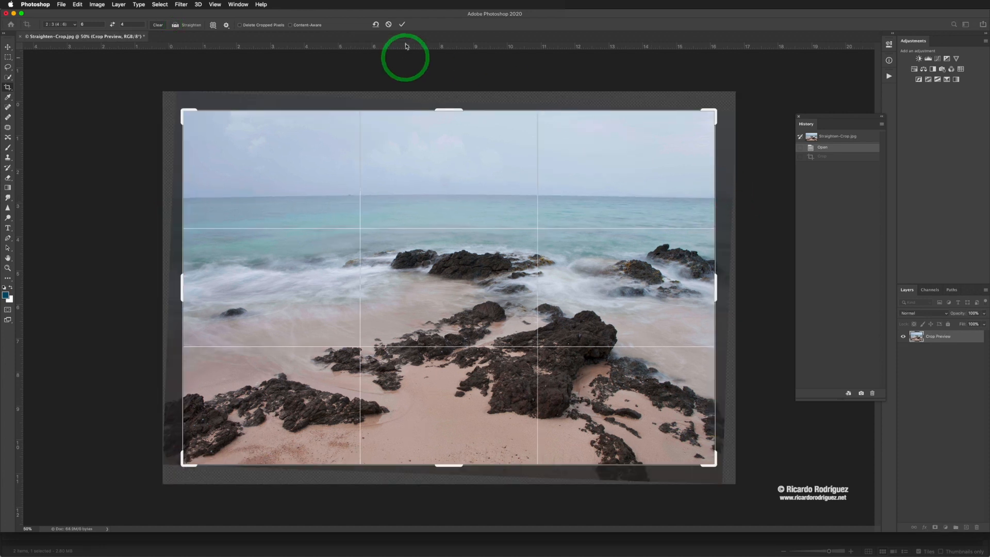
click(402, 25)
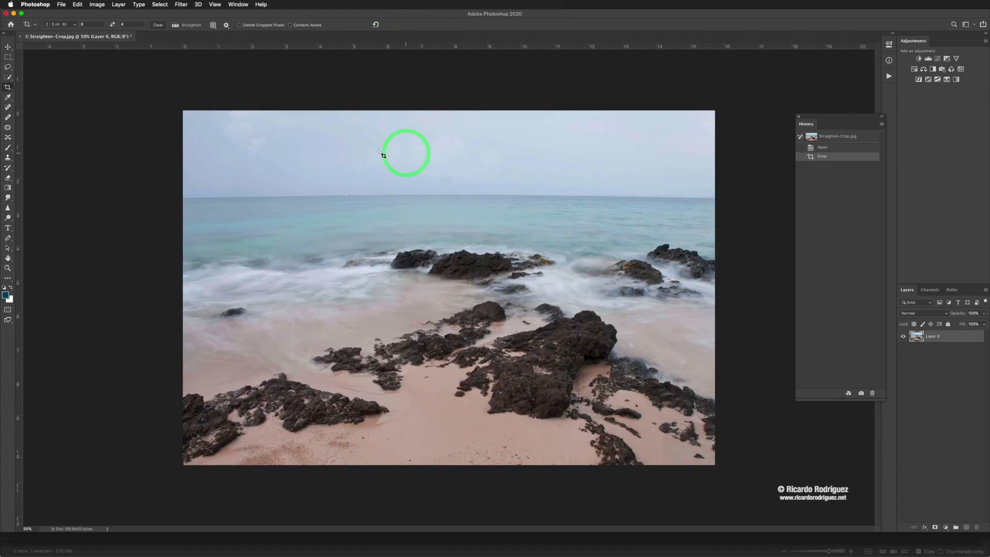
Drag a crop corner outward and back to preview the hidden pixels, then cancel.
click(8, 47)
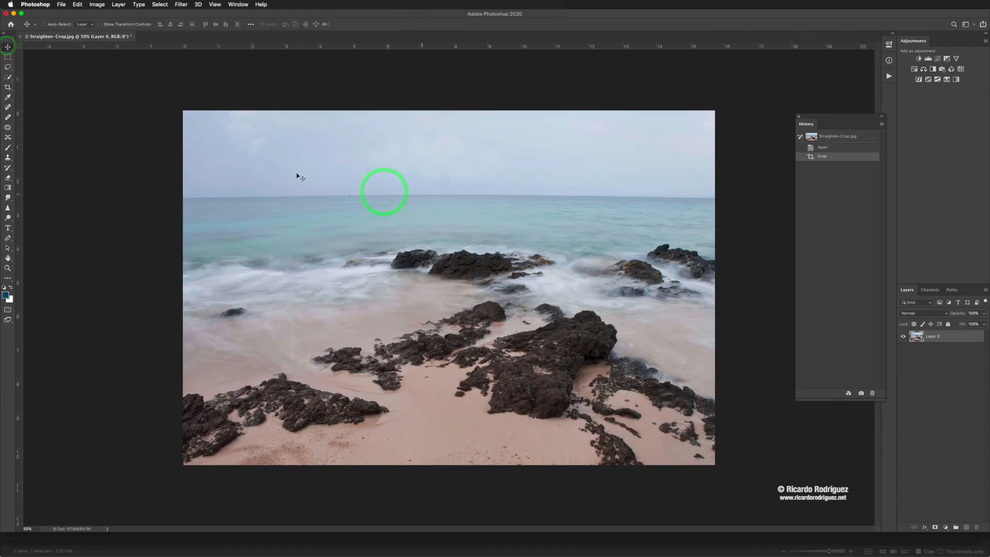
click(8, 87)
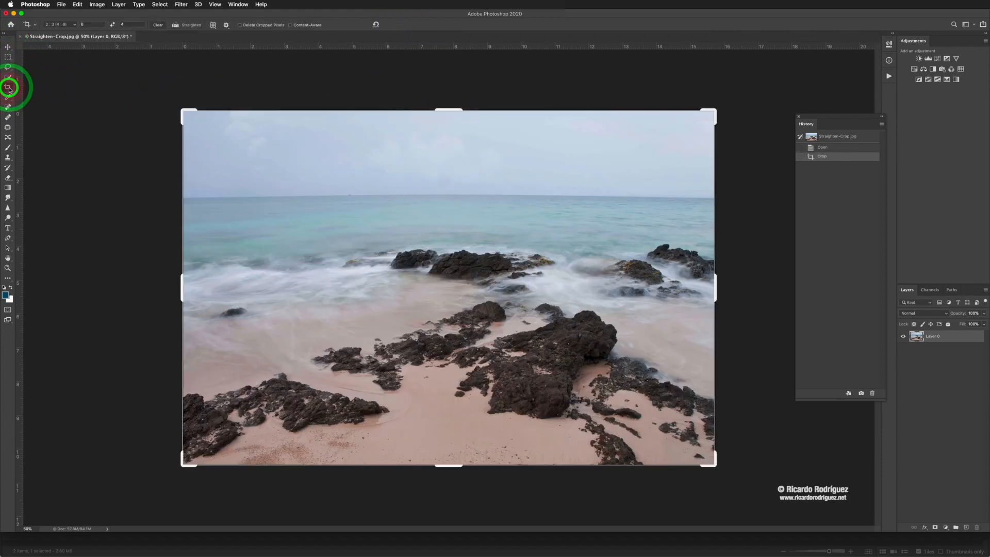
drag(188, 110, 160, 95)
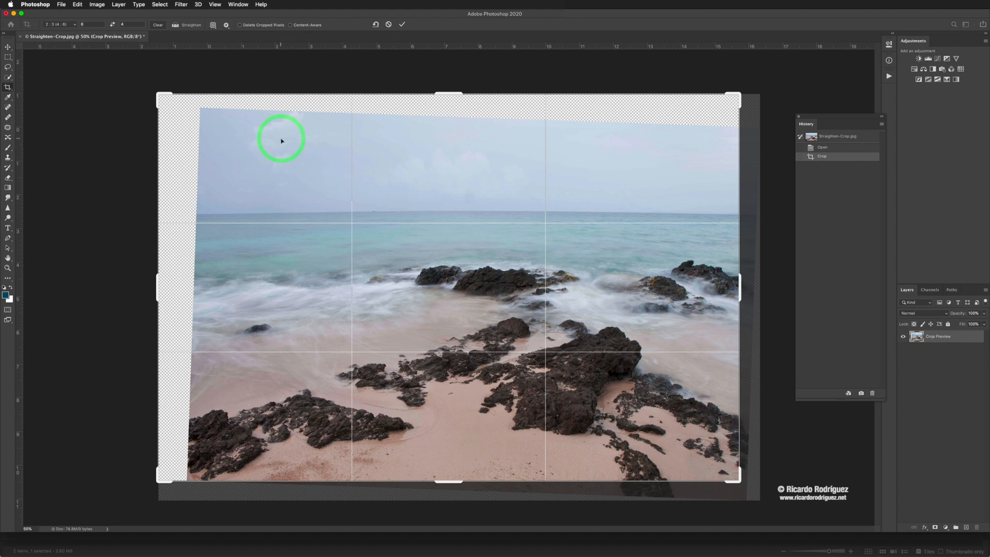
mouse_move(161, 94)
mouse_down()
mouse_move(192, 101)
mouse_move(173, 108)
mouse_up()
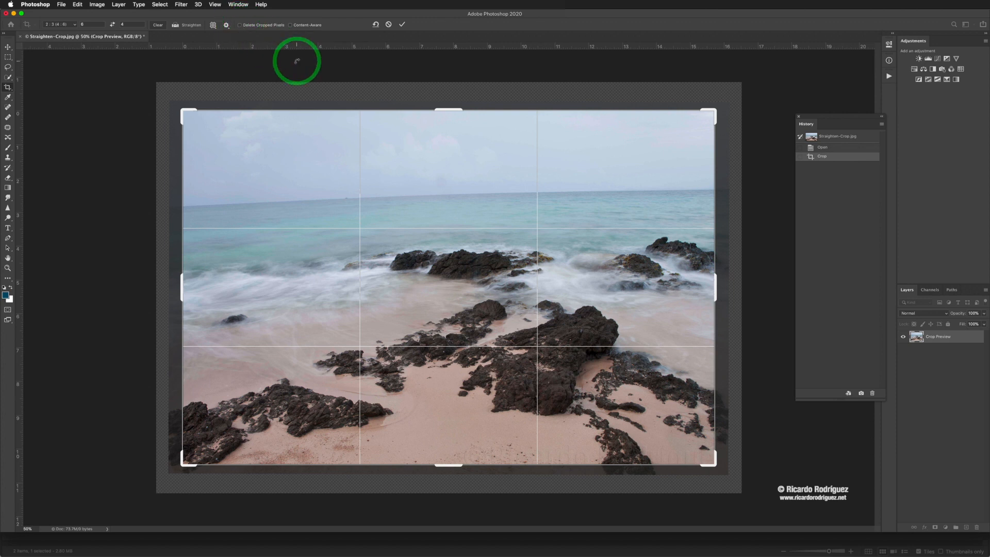
click(390, 24)
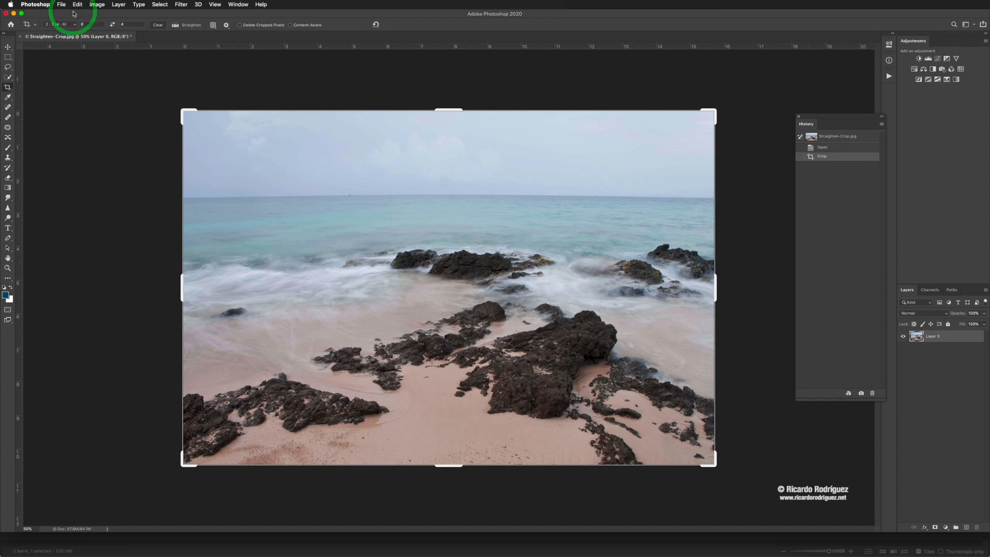
Resize the image in pixels to 1000 × 667 at 72 pixels/inch.
key(super+alt+i)
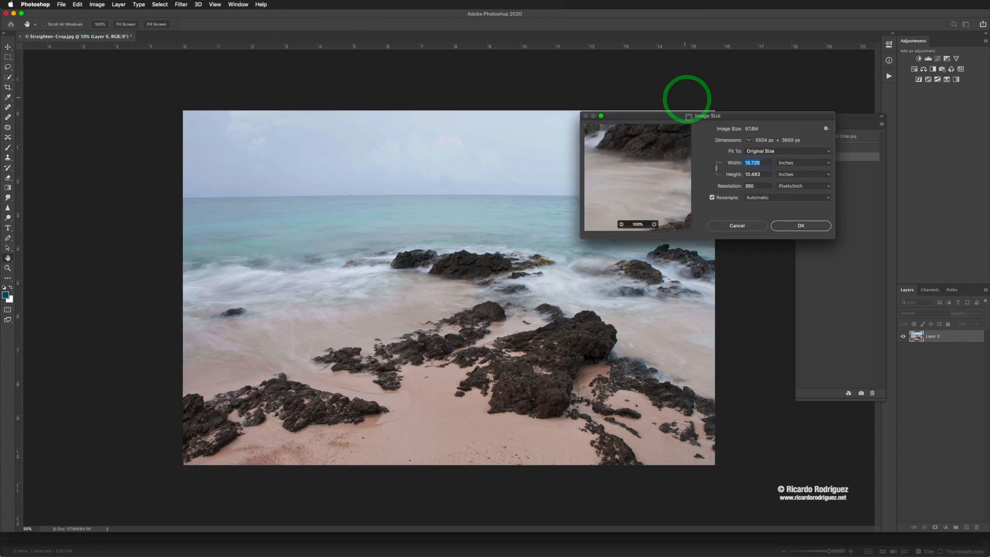
click(785, 163)
click(786, 156)
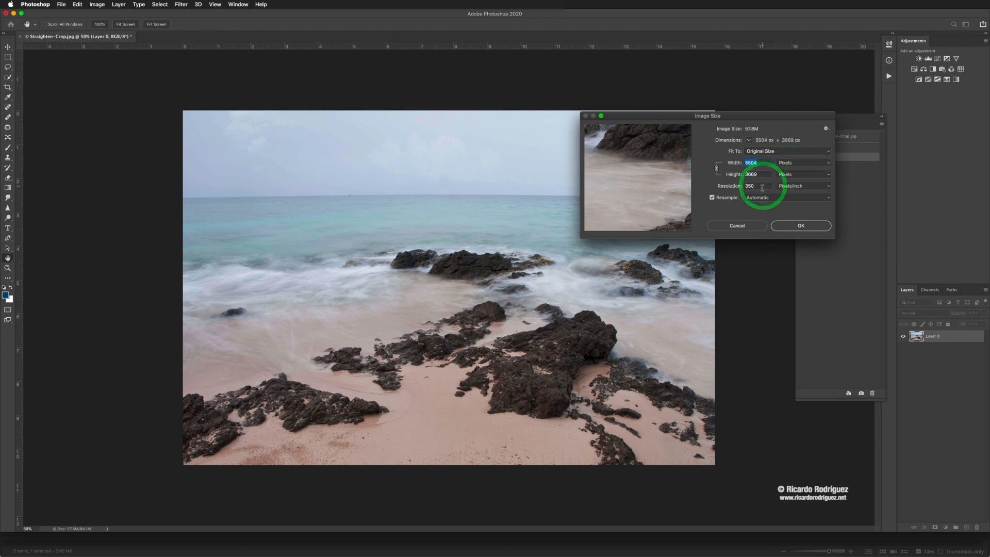
click(730, 187)
text(72)
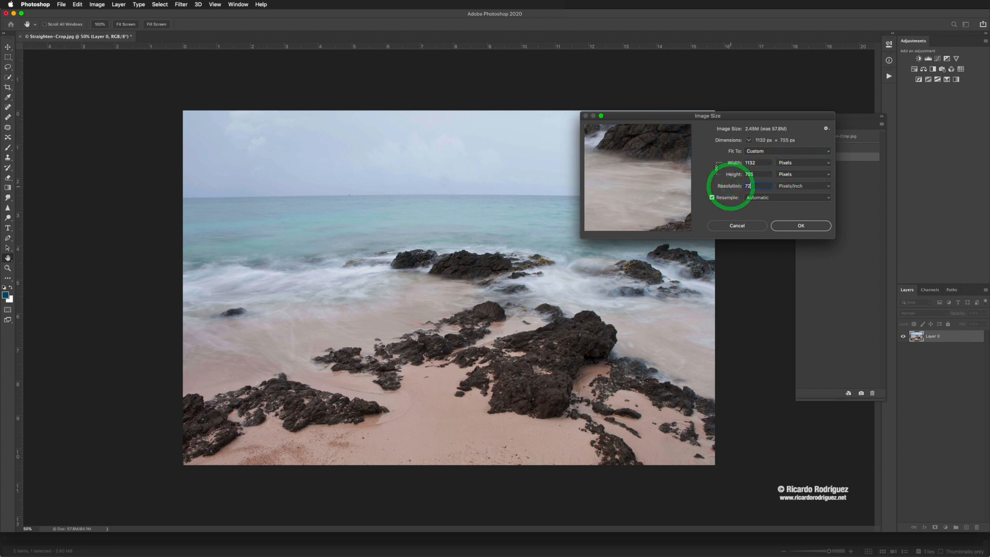
click(721, 164)
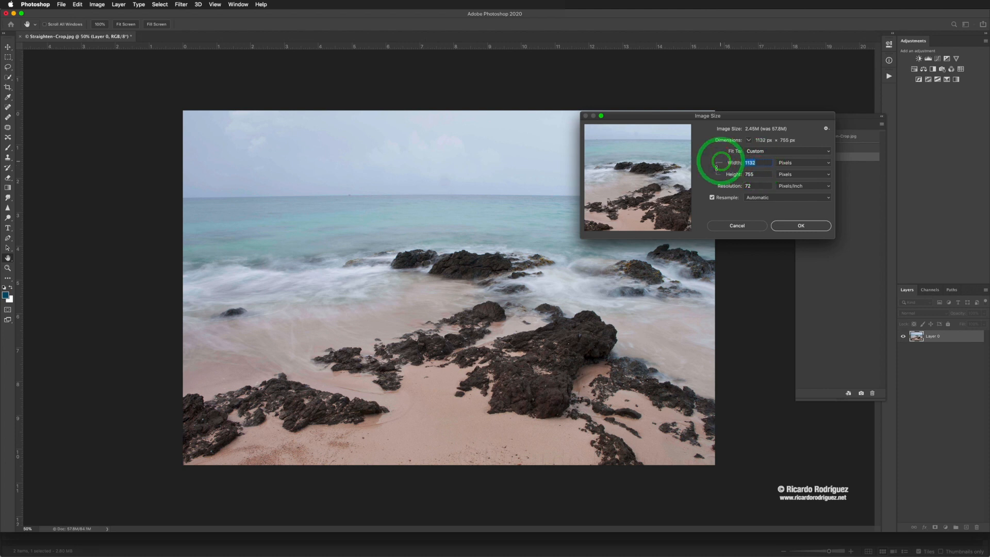
text(1000)
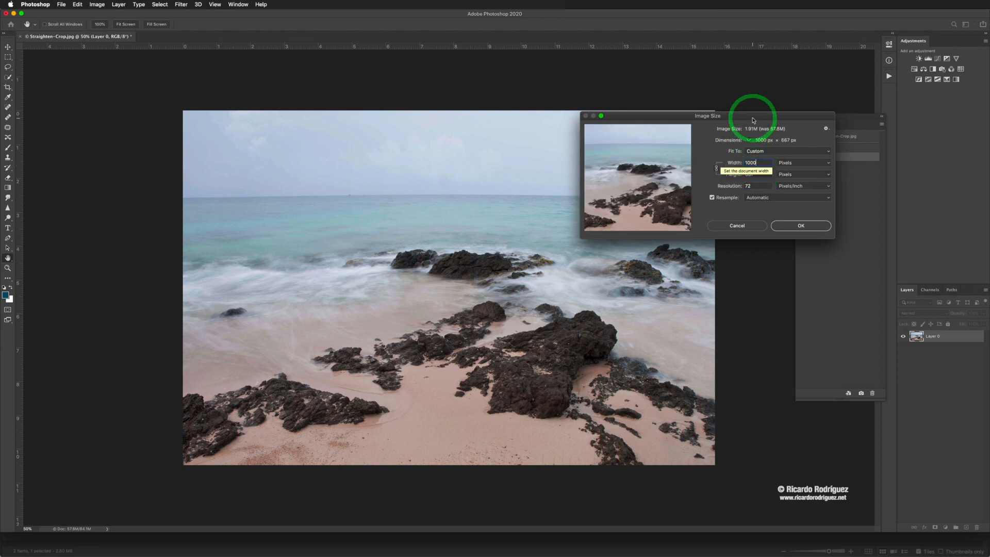
drag(752, 120, 618, 149)
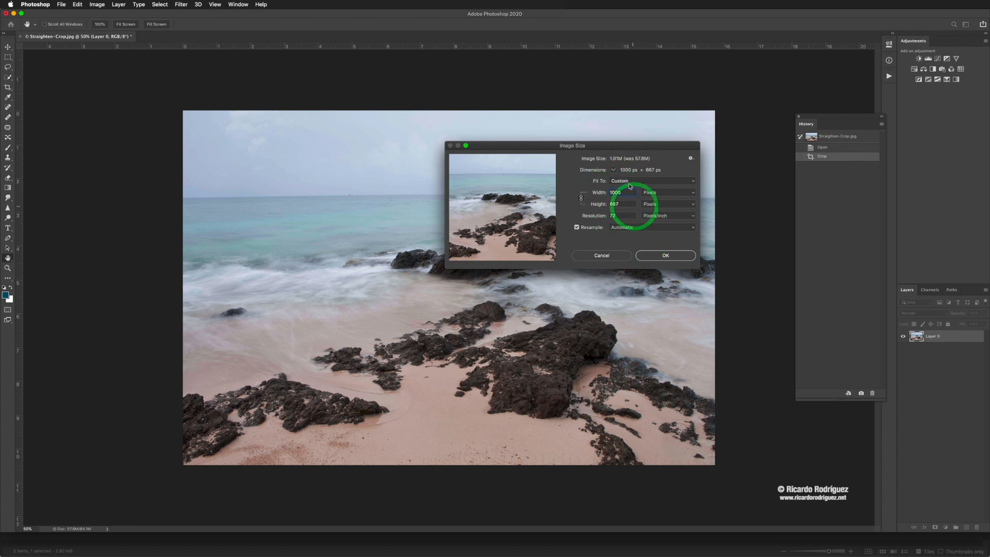
drag(612, 149, 542, 150)
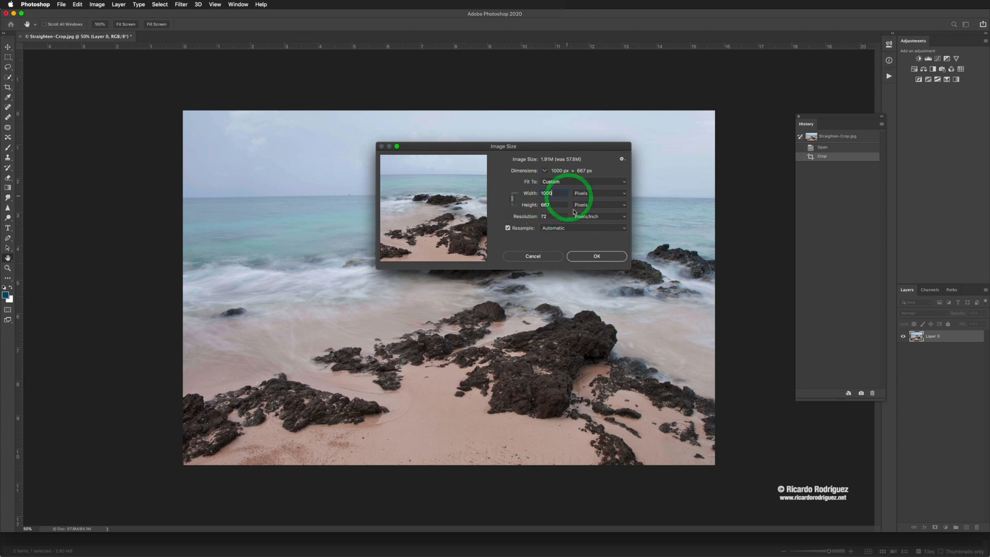
click(598, 261)
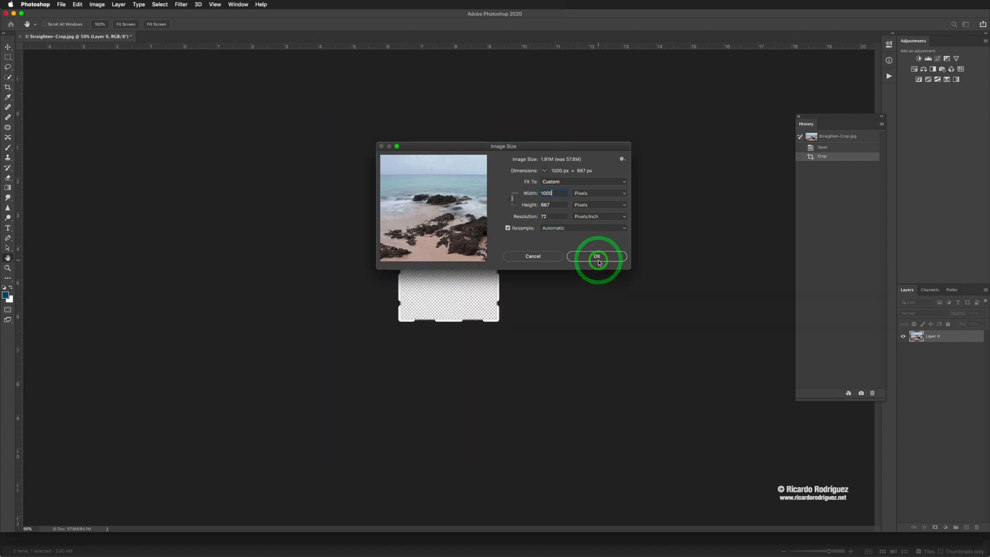
click(62, 4)
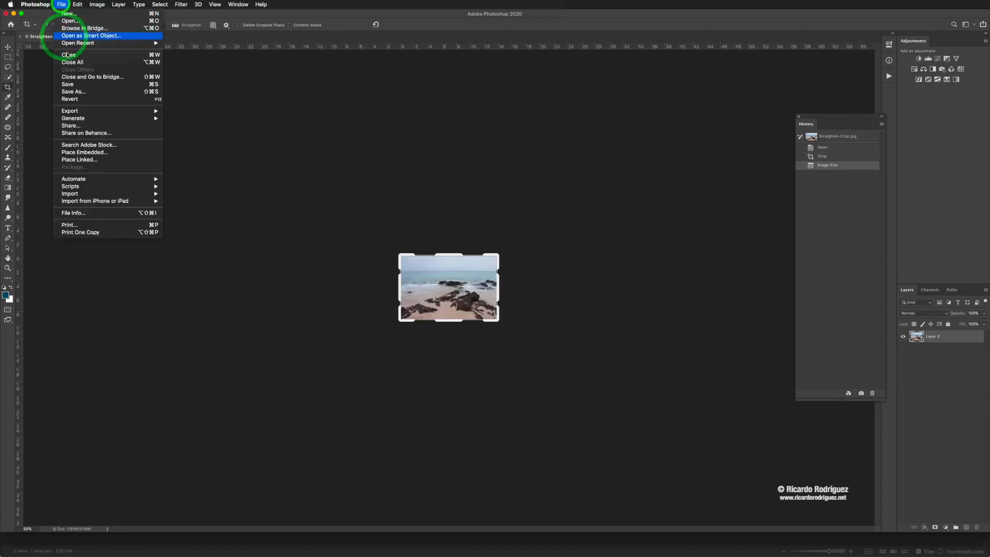
click(73, 92)
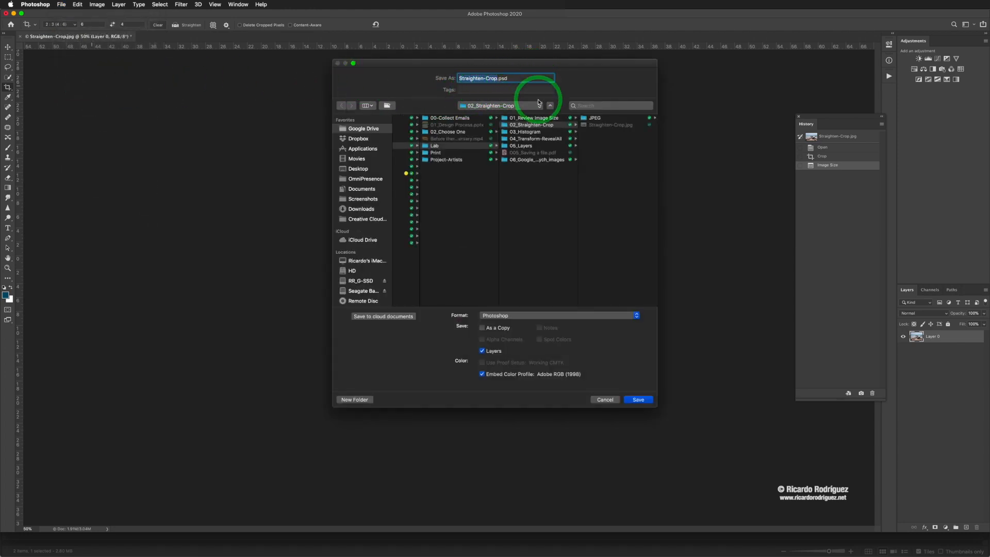
click(605, 400)
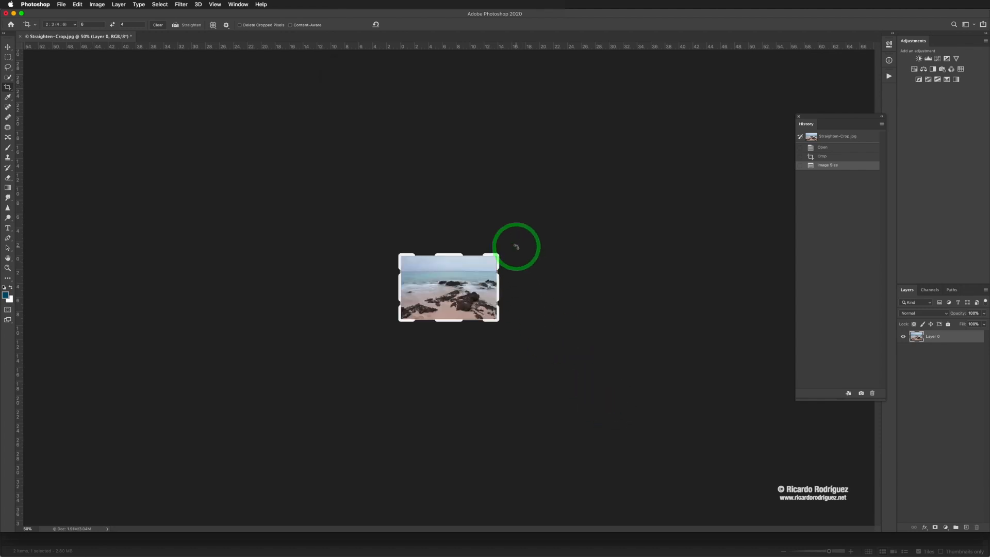